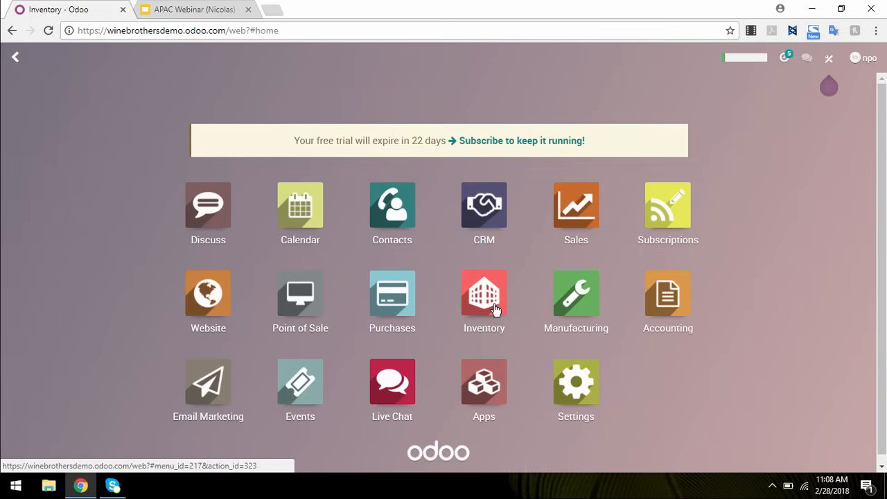
Step: Open the list of products in the Inventory application
click(495, 309)
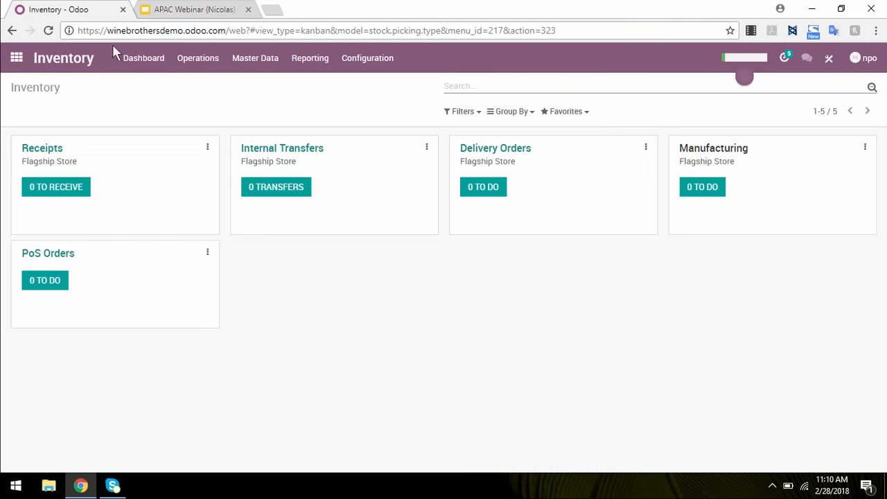
click(197, 64)
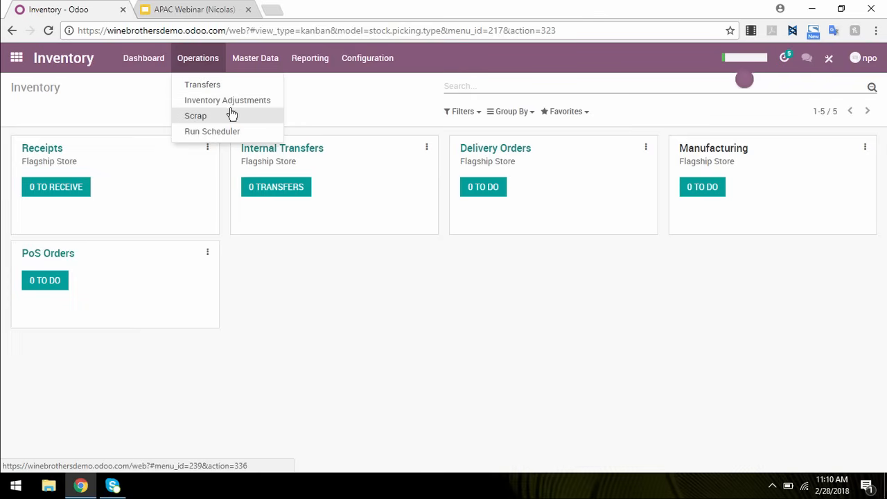
mouse_move(276, 57)
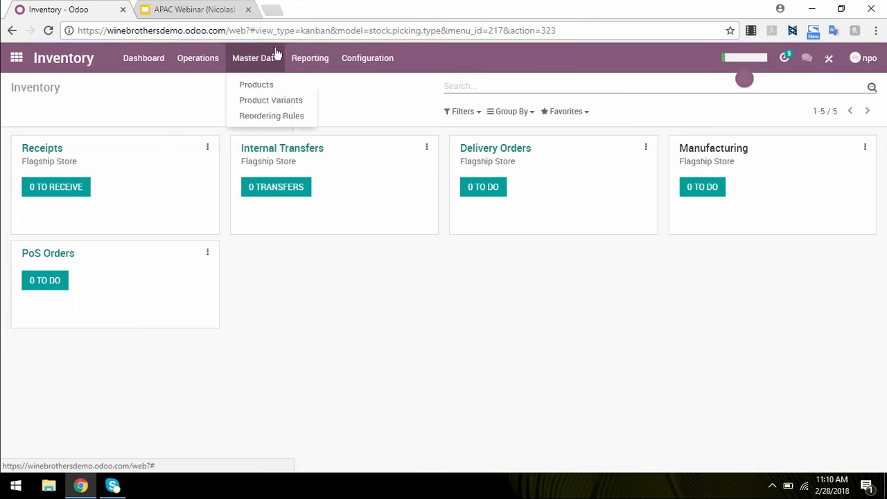
click(257, 87)
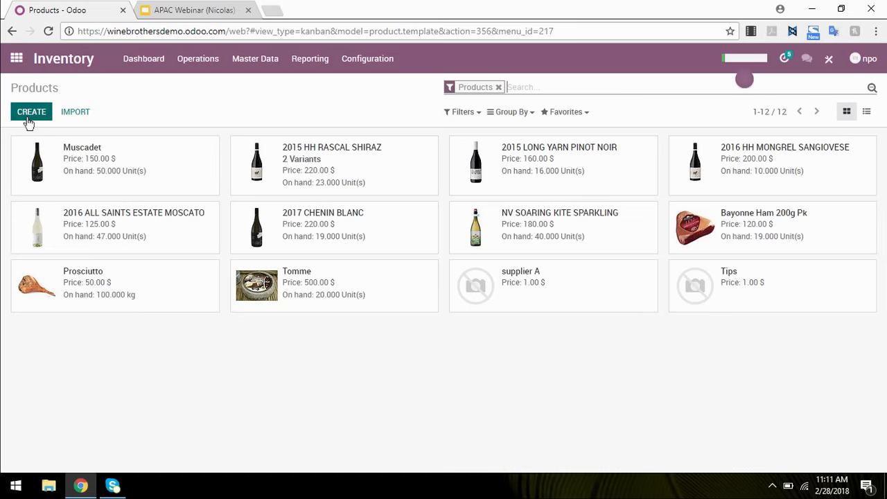
Step: Review the product import page and the setup guide's warehouse, vendor and product sections, including the Excel template option, and return to the products
click(74, 115)
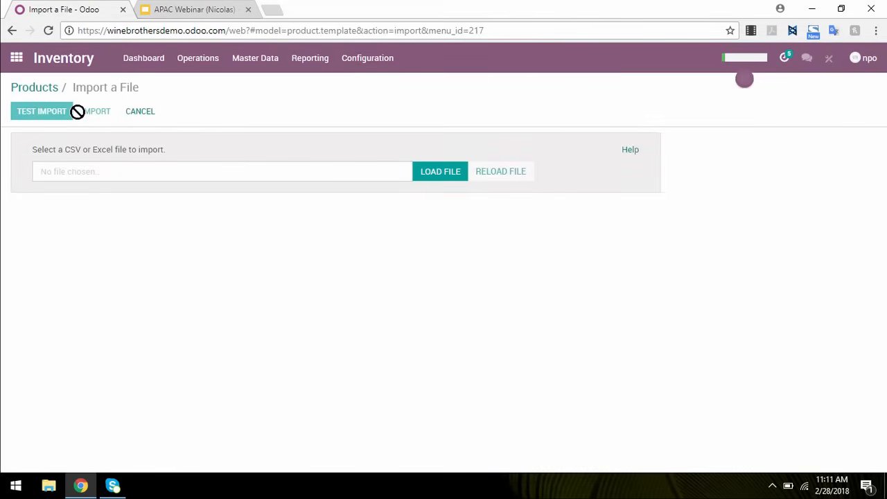
click(734, 60)
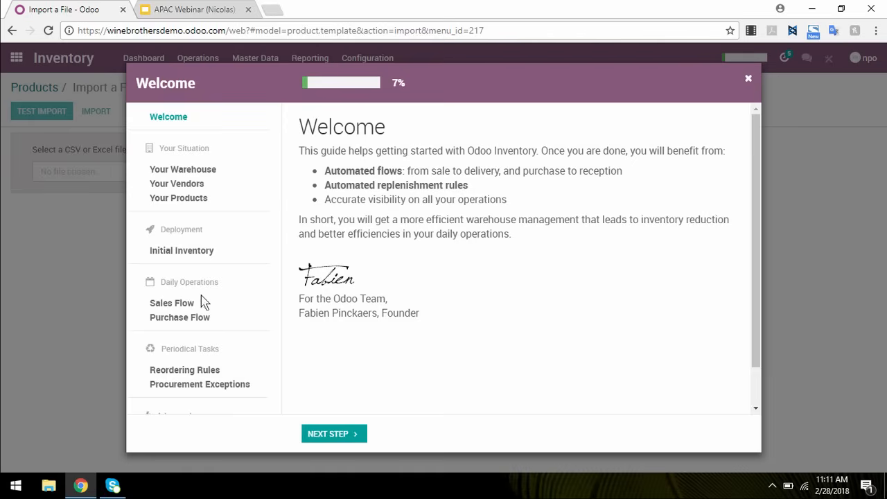
click(176, 174)
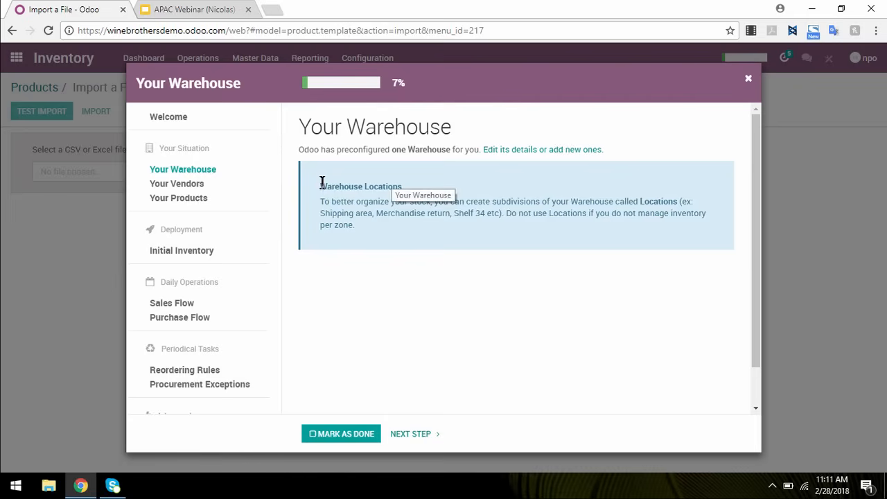
click(169, 186)
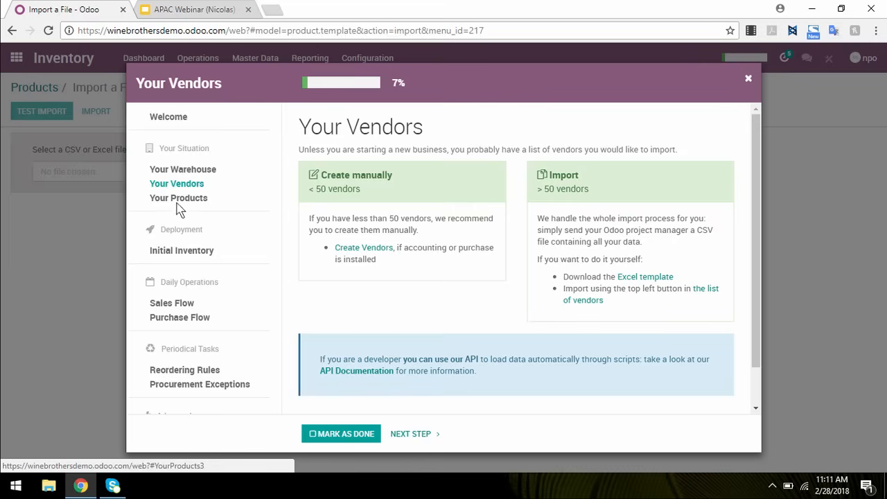
click(178, 201)
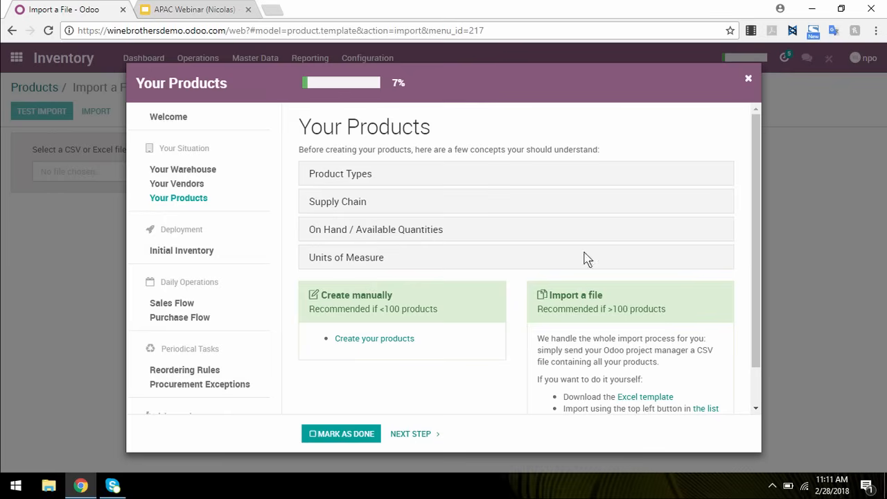
scroll(641, 303, down, 2)
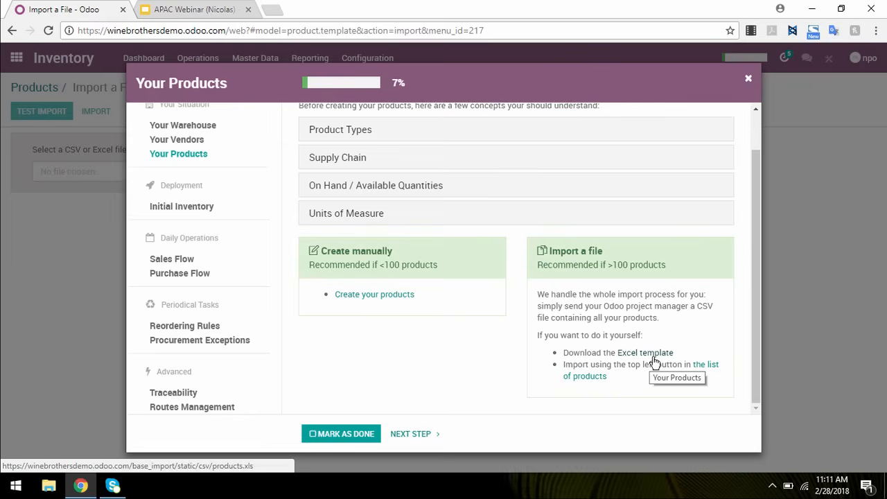
click(748, 78)
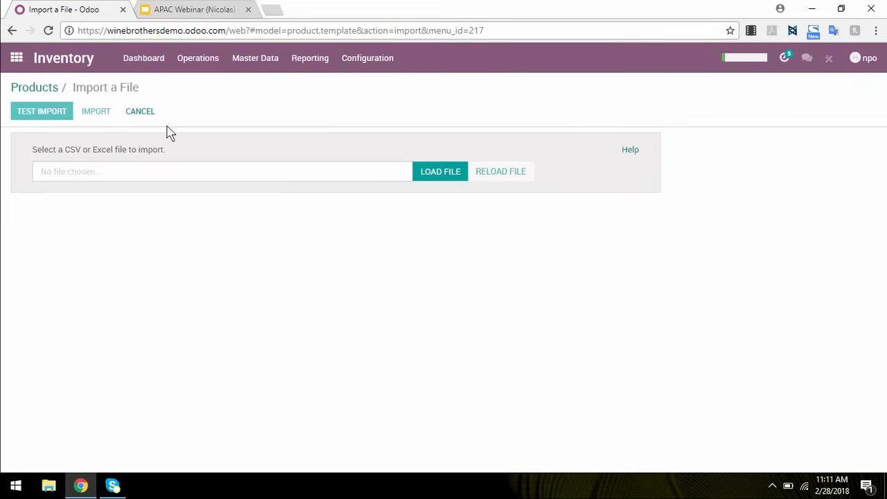
click(35, 88)
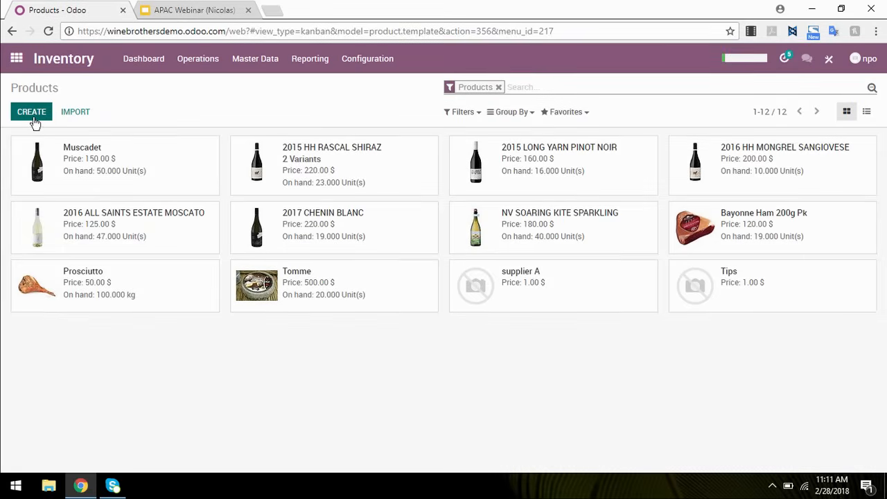
Step: Start a new product named Prosciutto with Stockable Product as its product type
click(32, 116)
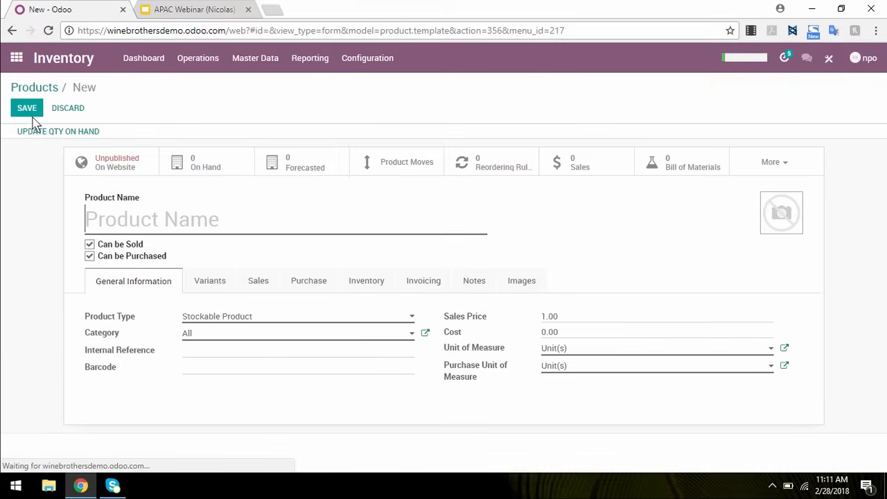
click(179, 219)
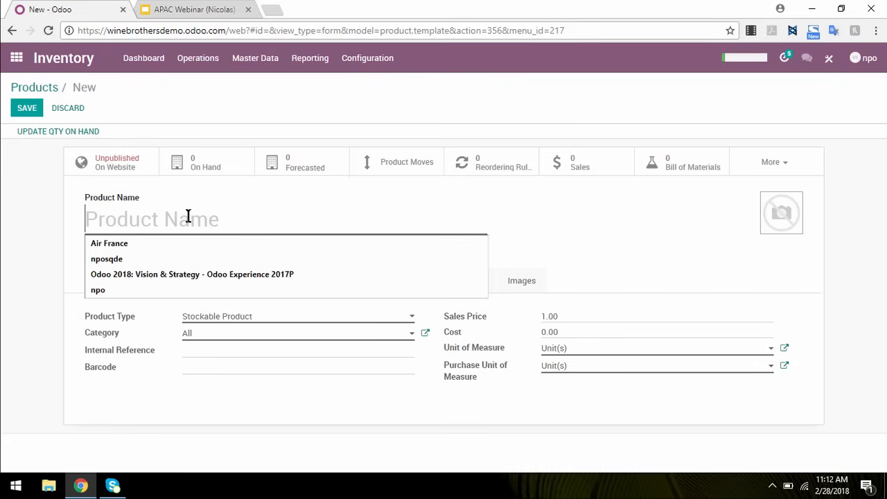
text(Prosc)
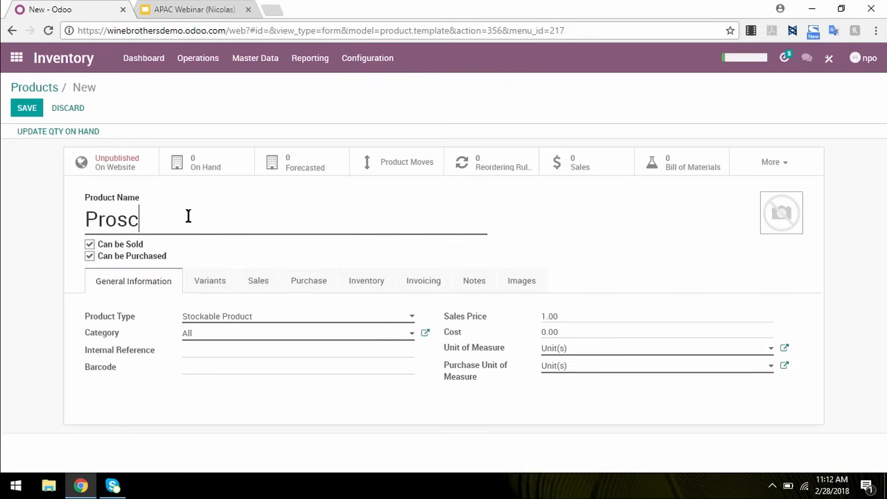
text(iutto)
click(217, 321)
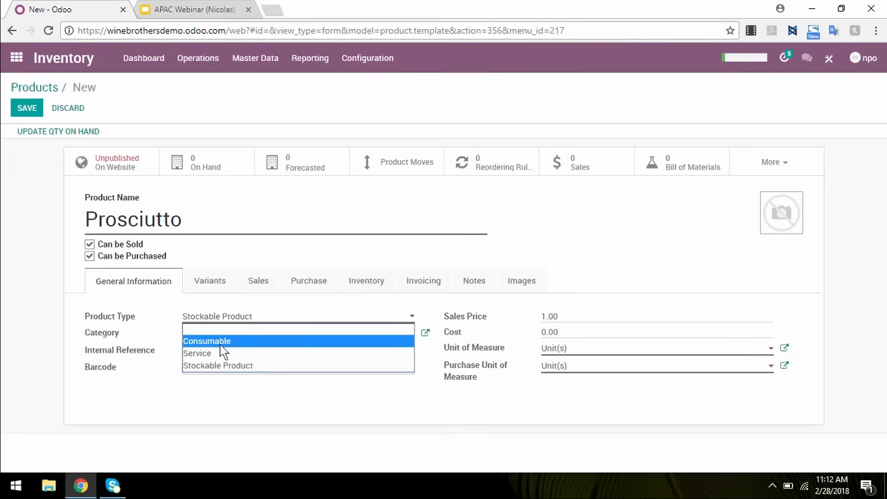
click(28, 285)
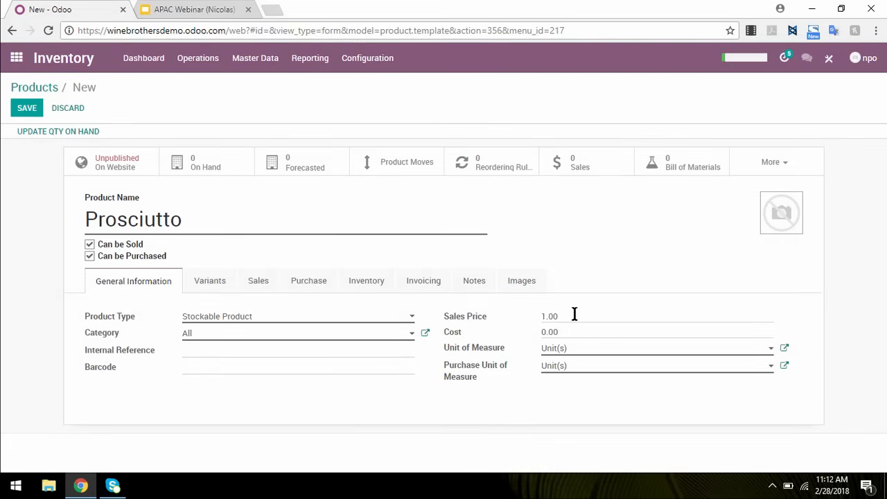
Step: Set the product's sales price to 200 and cost to 150, with kg as the unit of measure
drag(566, 317, 515, 317)
text(2)
click(587, 355)
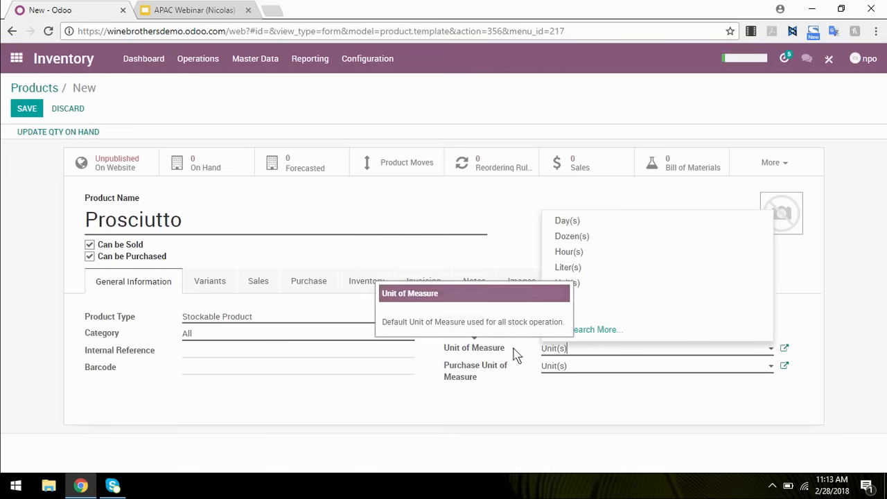
click(587, 330)
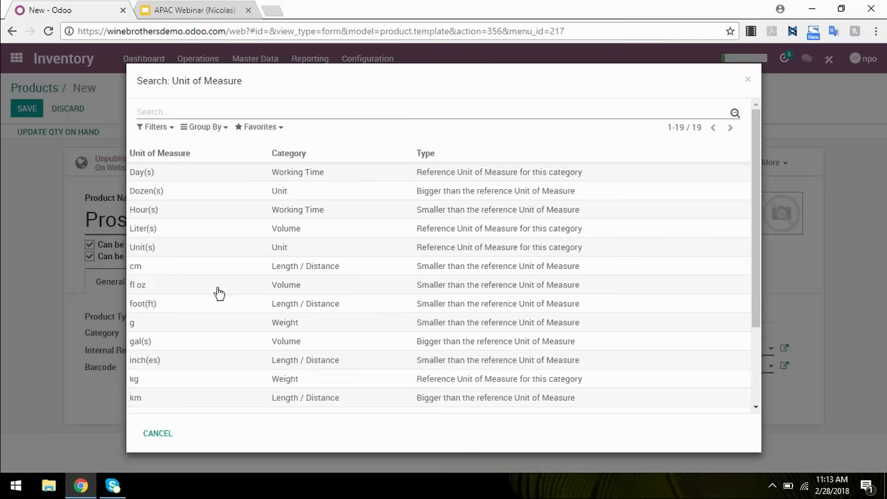
scroll(236, 302, down, 3)
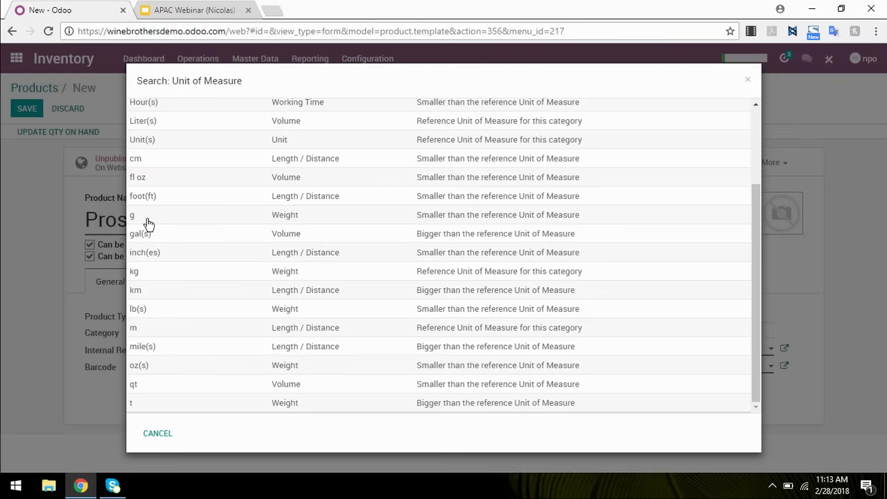
scroll(237, 291, up, 3)
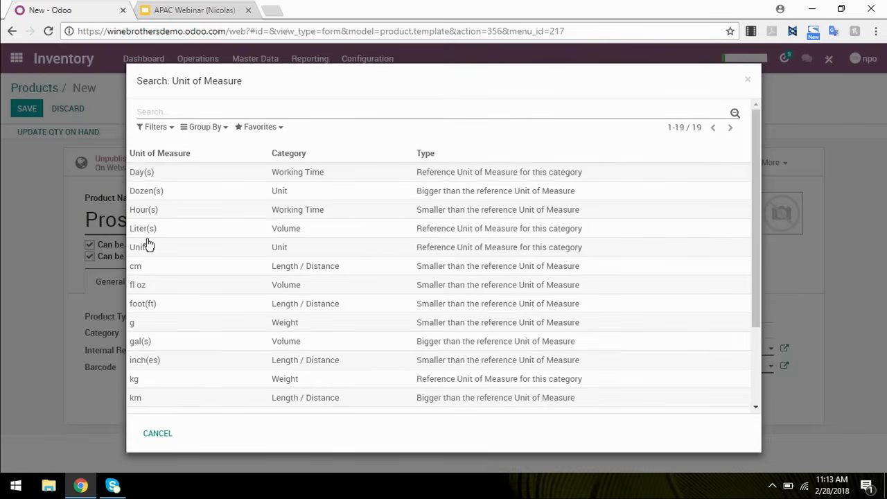
scroll(198, 252, down, 1)
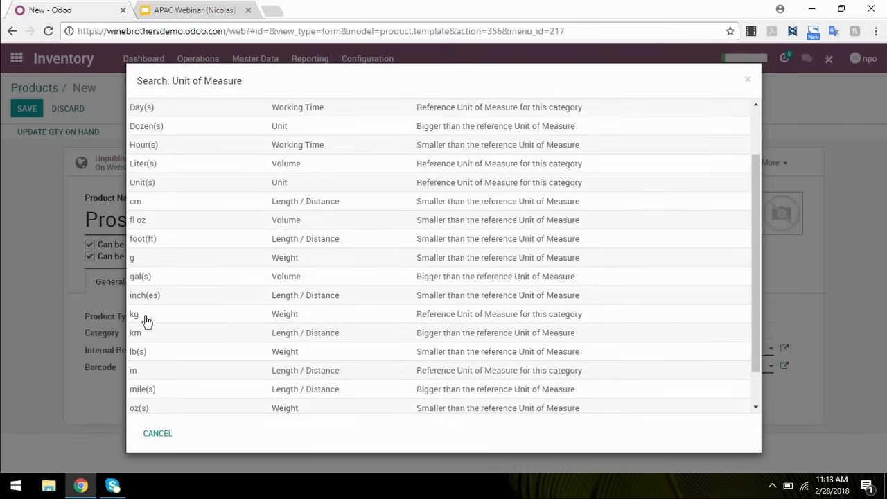
click(145, 316)
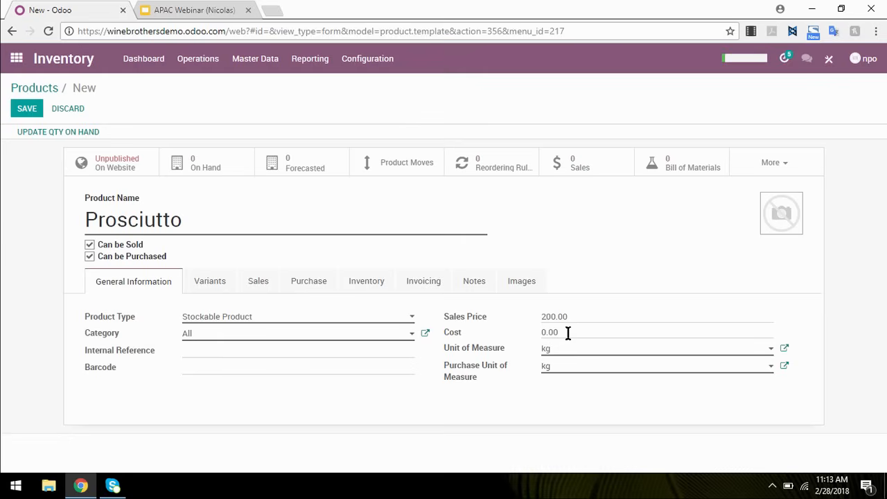
drag(566, 331, 525, 337)
text(150)
Step: Assign the product to the CHARCUTERIE Point of Sale category and enable To Weigh With Scale
click(212, 288)
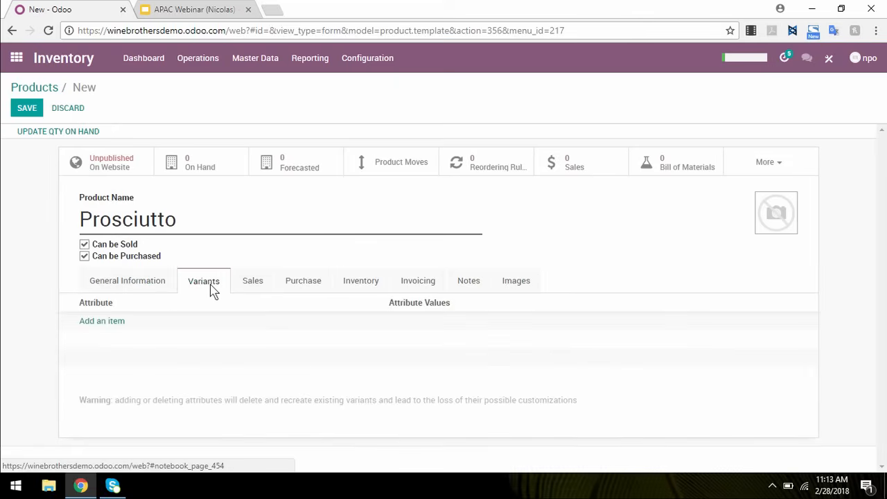
click(253, 282)
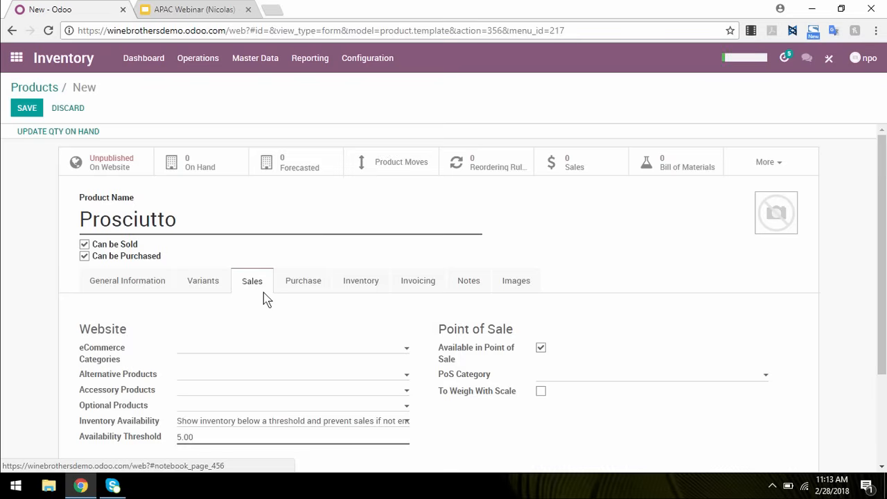
scroll(263, 294, down, 3)
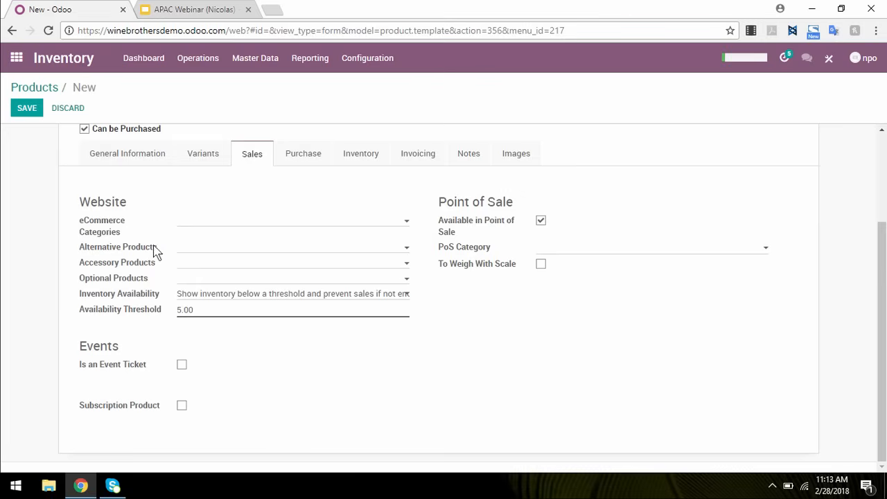
click(541, 223)
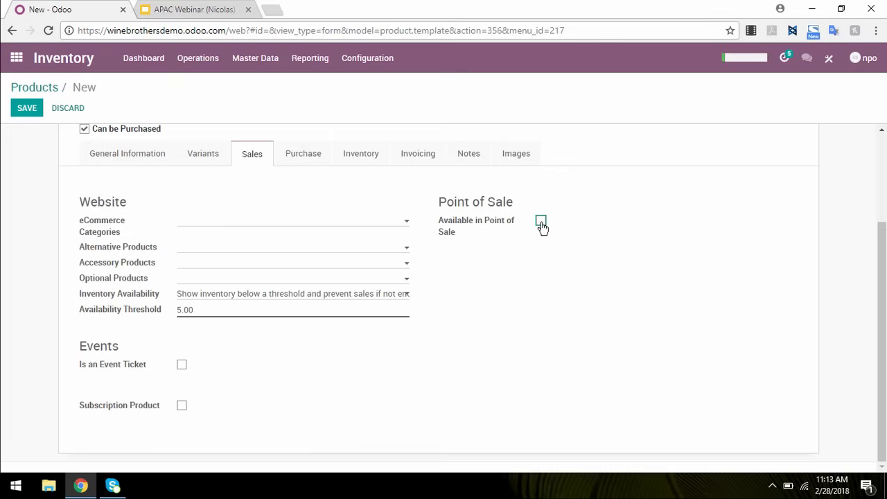
click(541, 226)
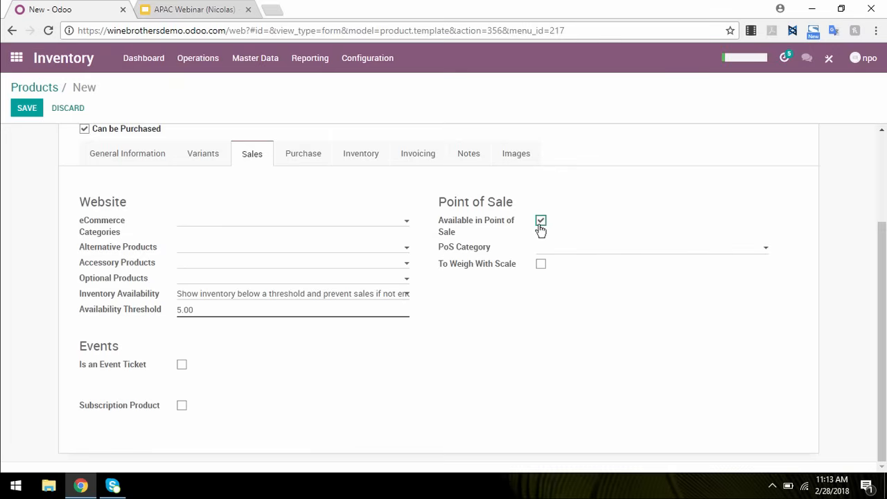
click(572, 250)
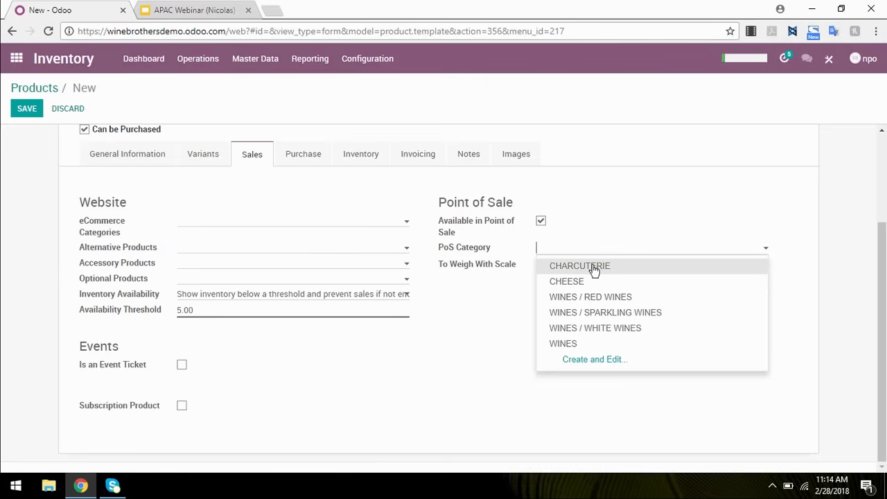
click(594, 268)
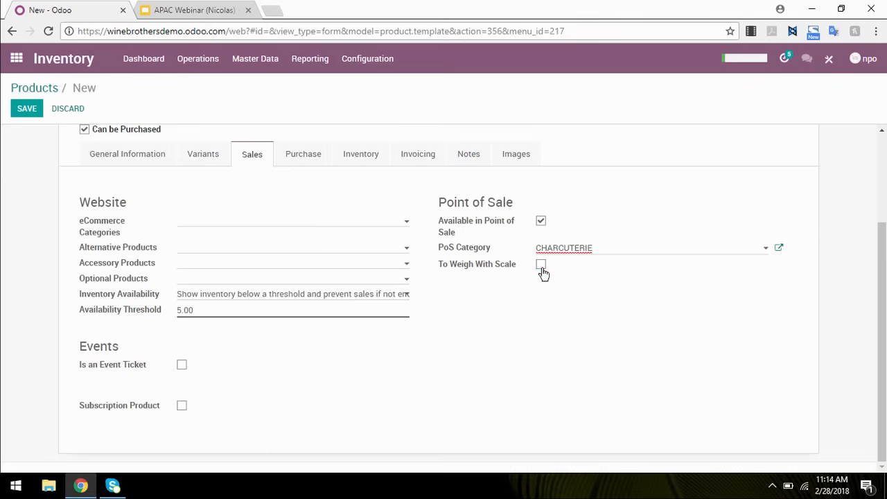
click(541, 266)
Step: Review the new product's vendor, inventory route and logistics, and invoicing settings
scroll(645, 348, up, 1)
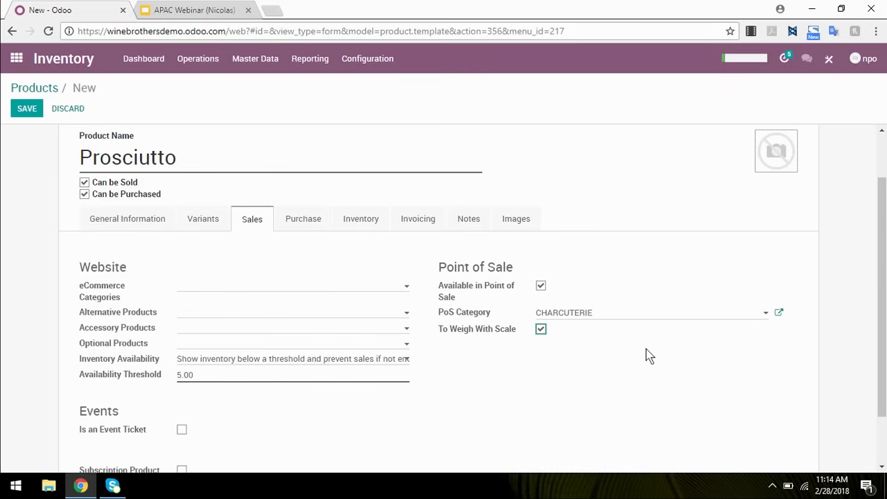
click(303, 219)
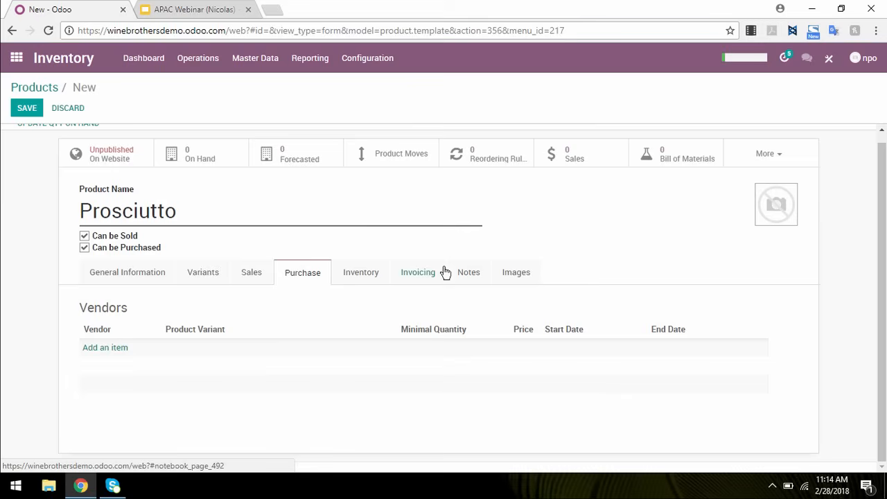
click(369, 282)
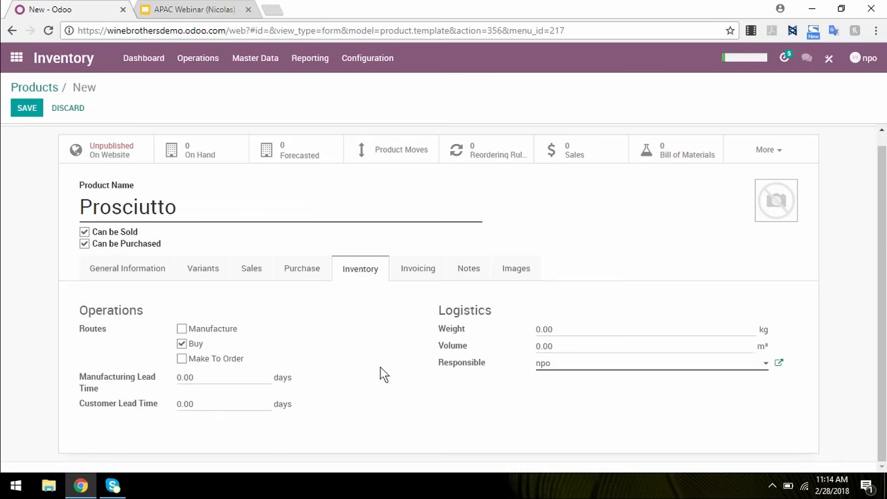
click(416, 270)
scroll(414, 279, down, 1)
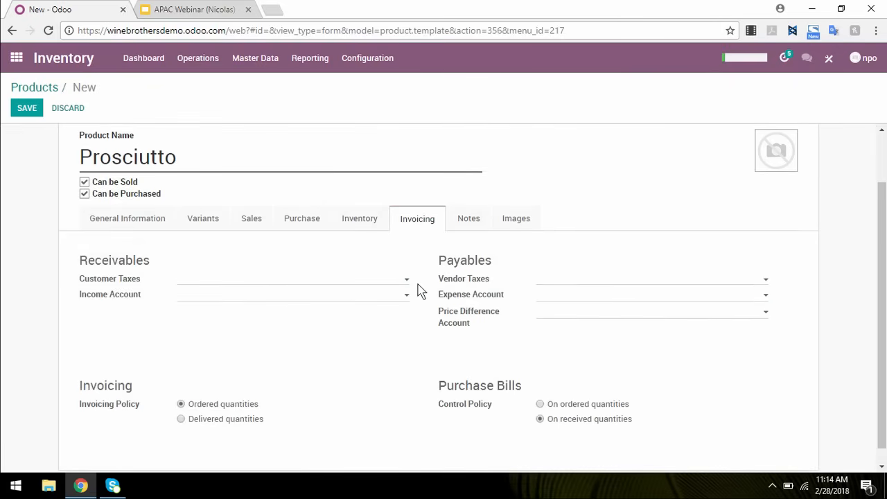
scroll(418, 290, down, 1)
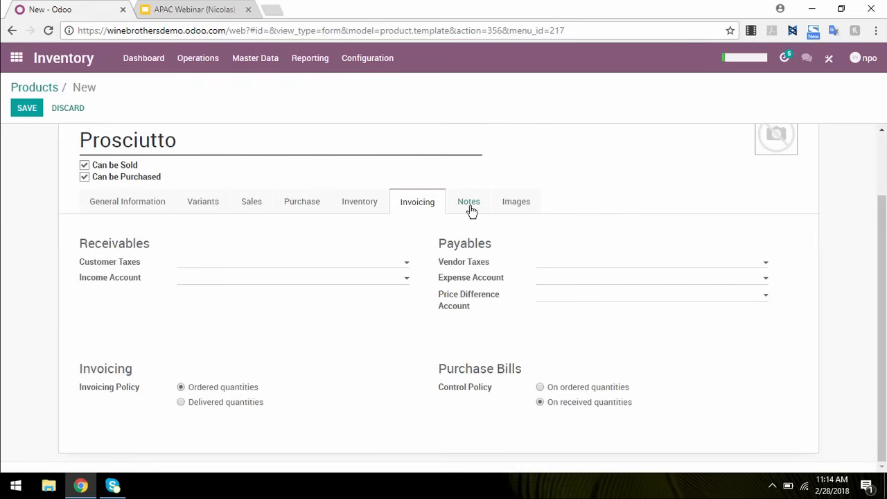
Step: Set the Prosciutto san daniele picture from Downloads as the product's image and save the product
click(505, 207)
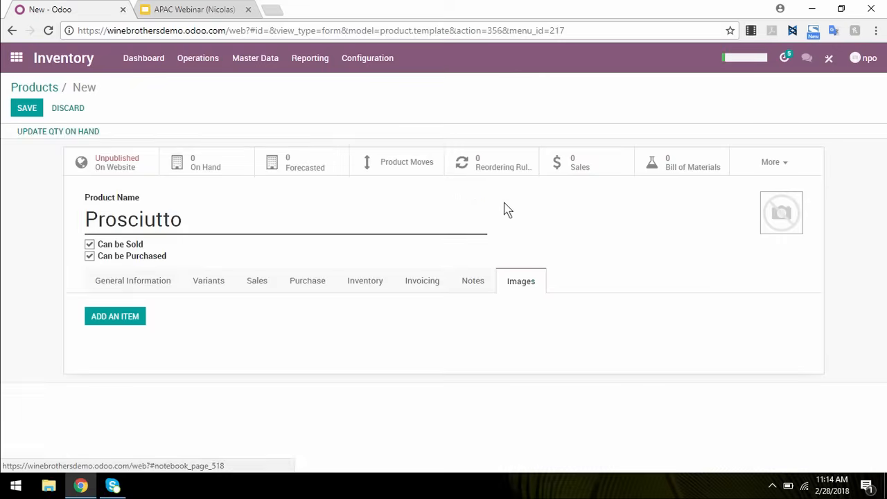
click(470, 288)
click(515, 285)
mouse_move(781, 213)
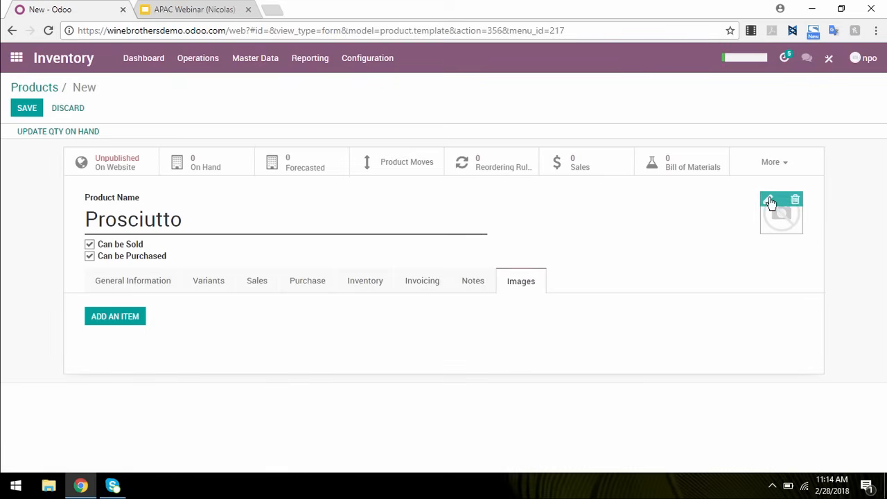
click(770, 201)
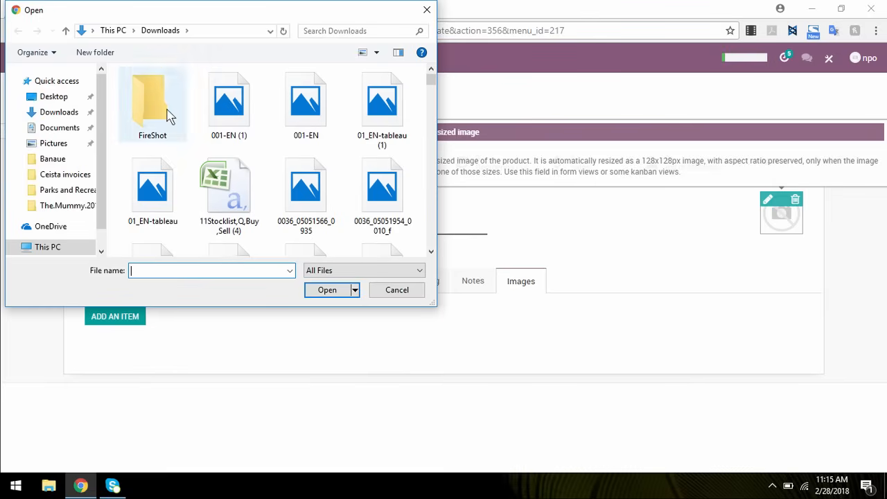
click(357, 31)
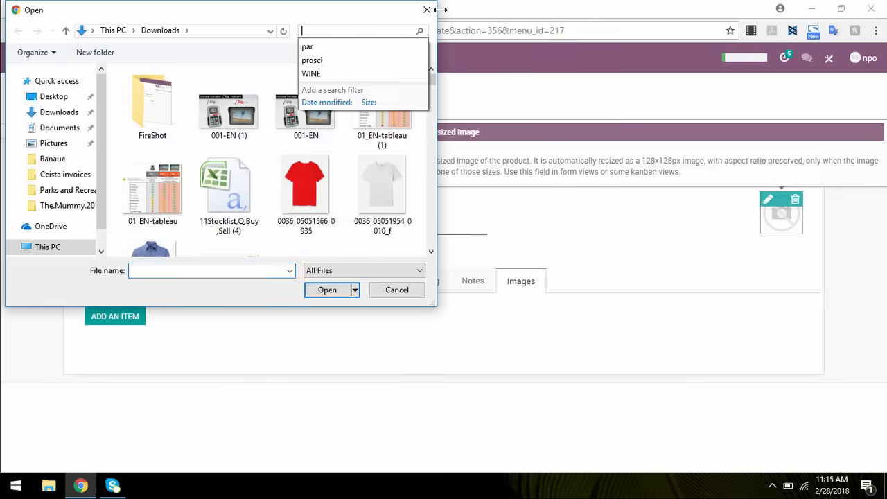
text(pro)
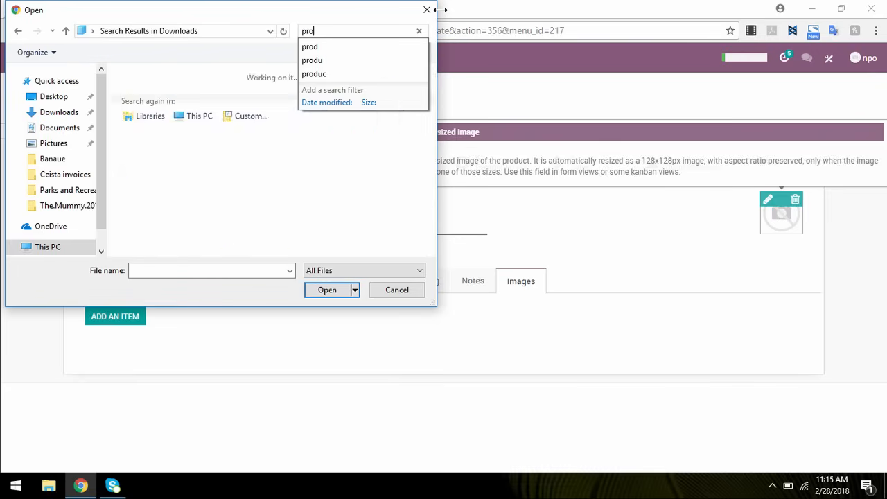
double_click(158, 111)
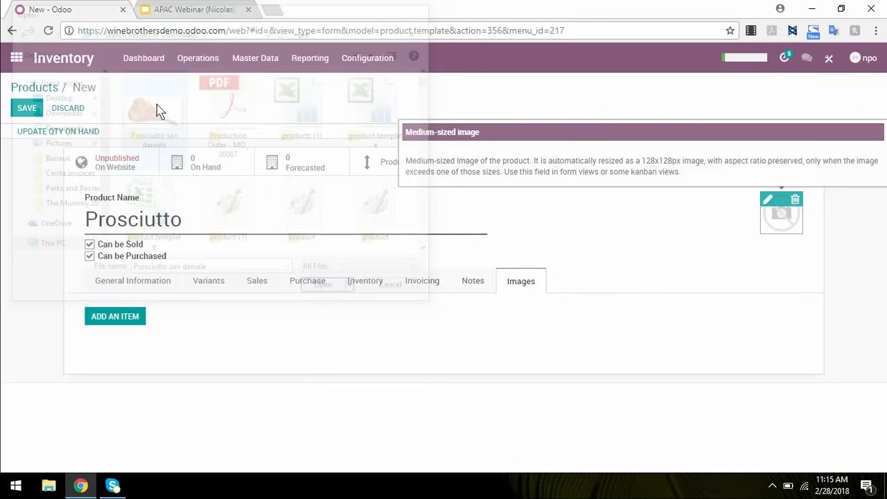
click(25, 113)
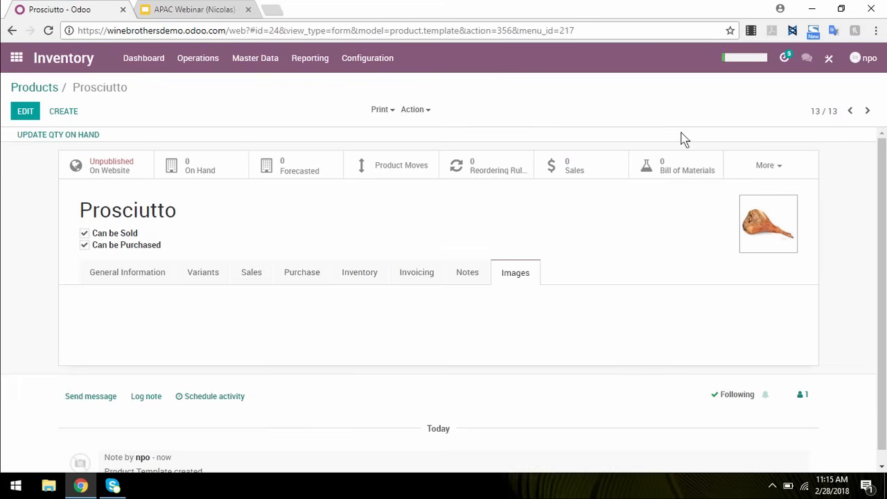
Step: Update the Prosciutto's quantity on hand to 2000 in the WH/Stock location
click(66, 135)
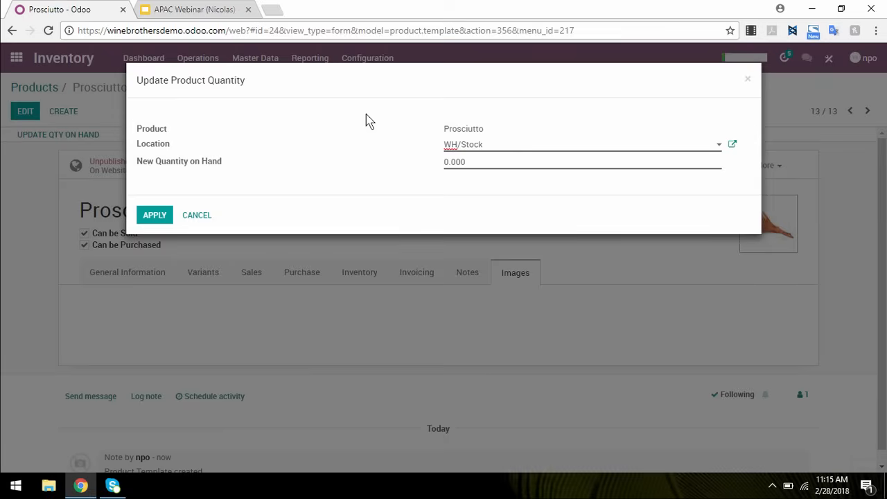
click(469, 162)
text(2000)
click(155, 215)
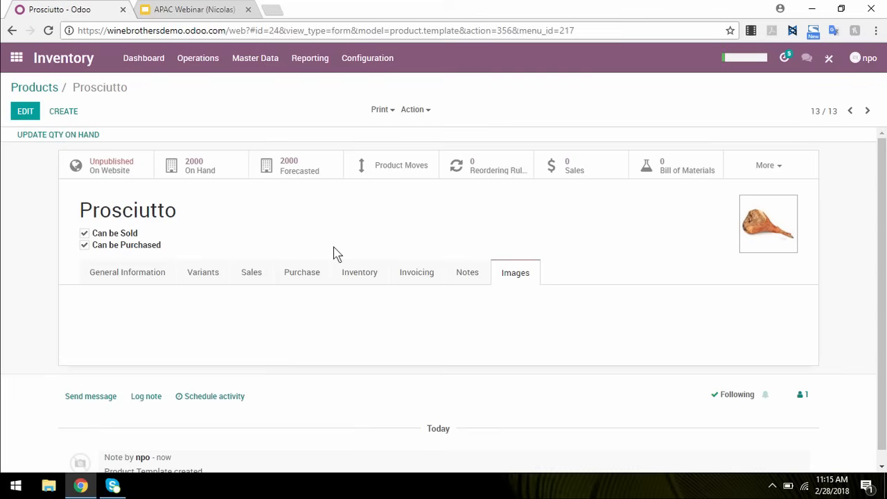
Step: Create and save an inventory adjustment named Initial stock for Flagship store, covering all products in WH/Stock
click(200, 67)
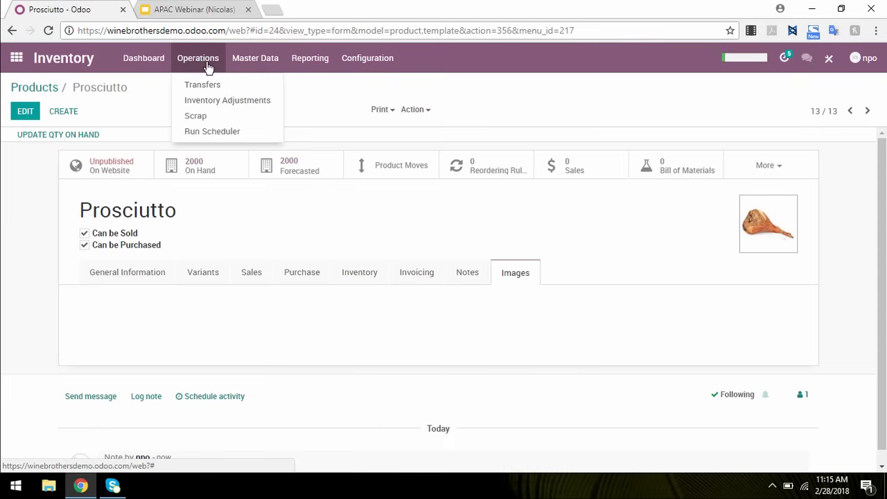
click(205, 102)
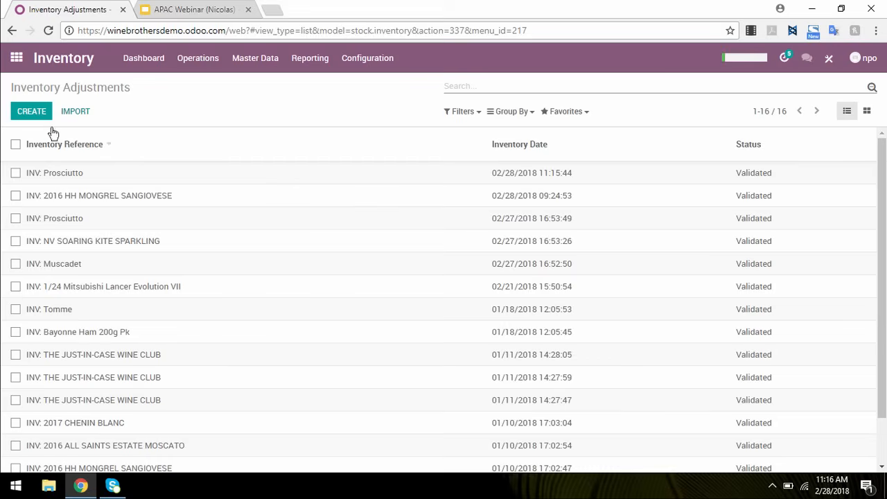
click(30, 114)
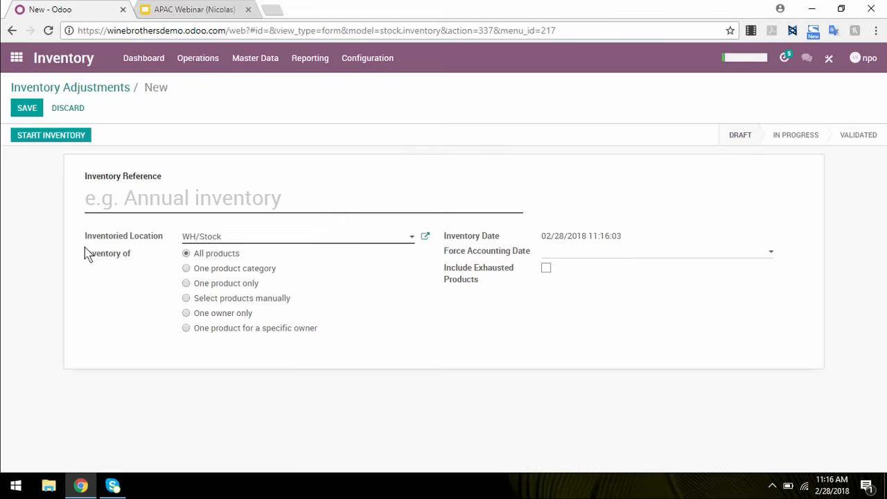
click(152, 201)
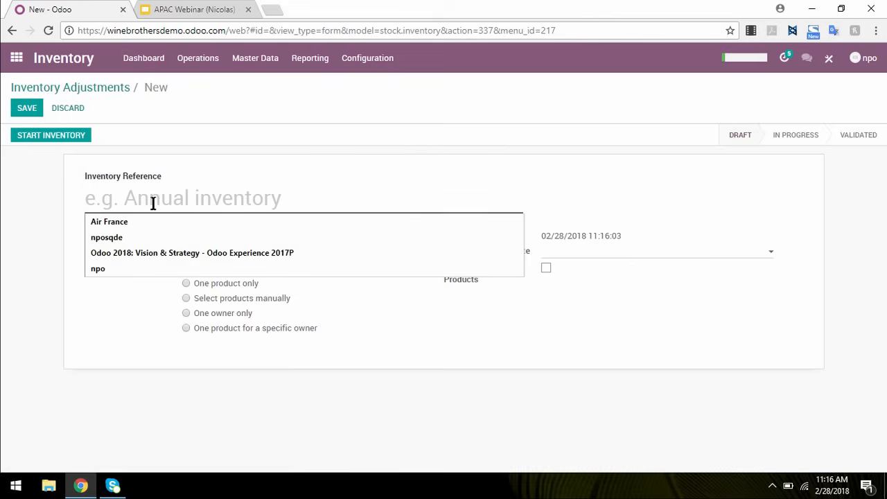
text(Initial st)
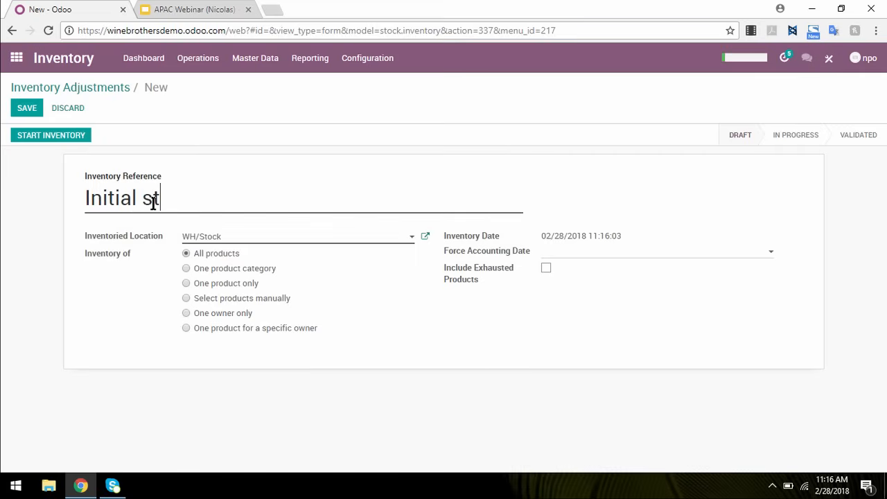
text(ock for)
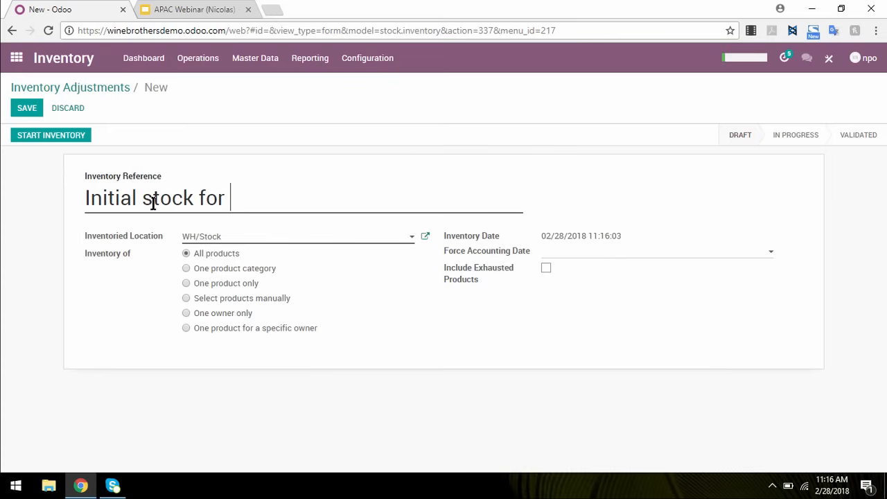
text(Flagship )
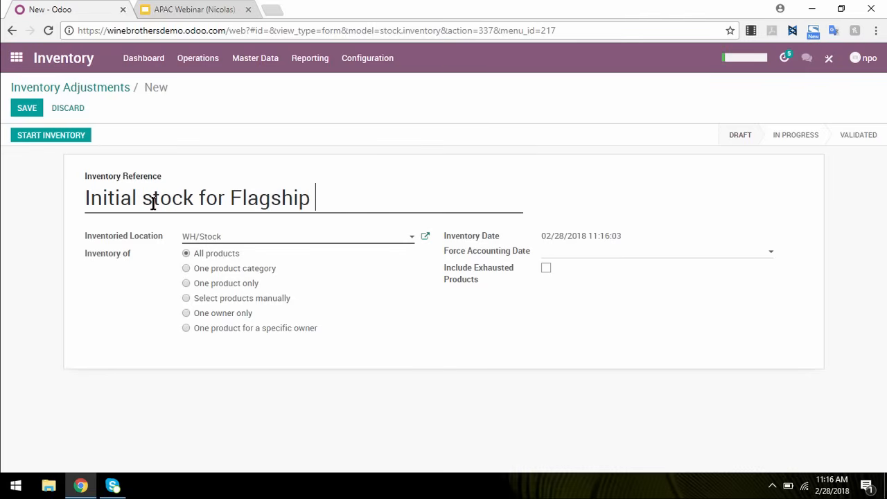
text(store)
click(27, 108)
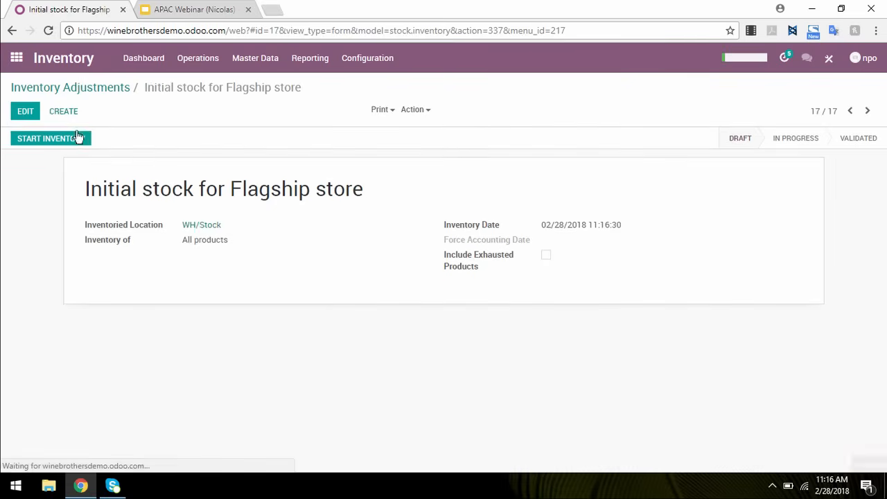
Step: Start the Flagship store inventory, review its theoretical and real quantities, and return to the list of inventory adjustments
click(64, 137)
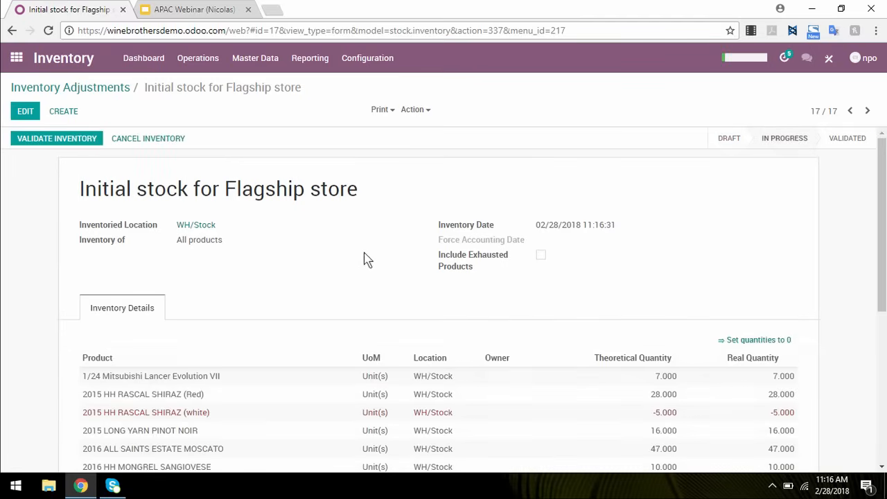
scroll(432, 283, down, 2)
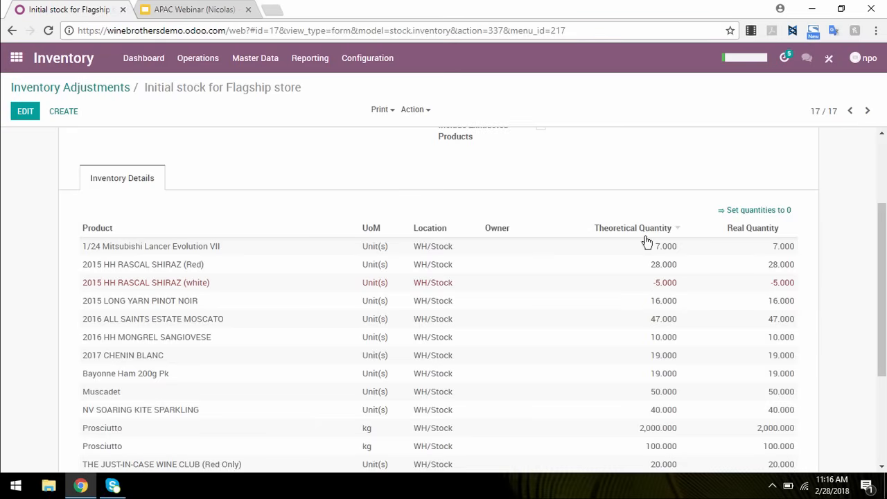
scroll(677, 237, down, 2)
scroll(676, 236, up, 1)
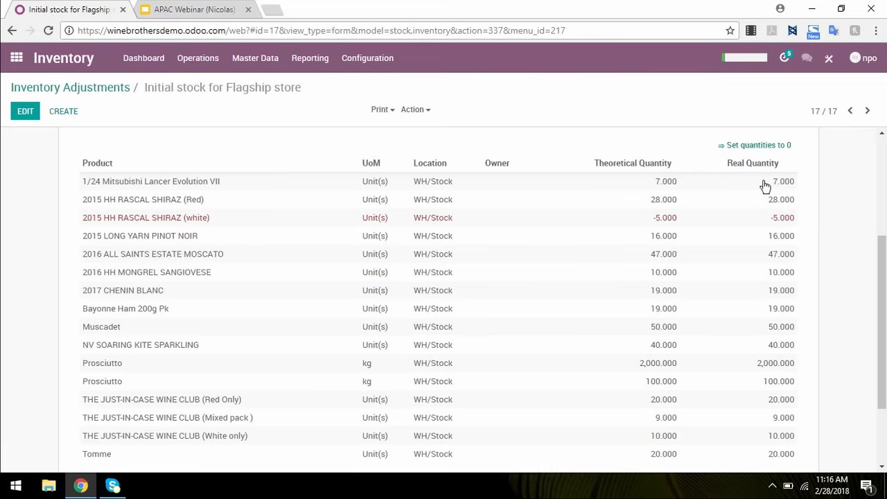
scroll(715, 232, up, 1)
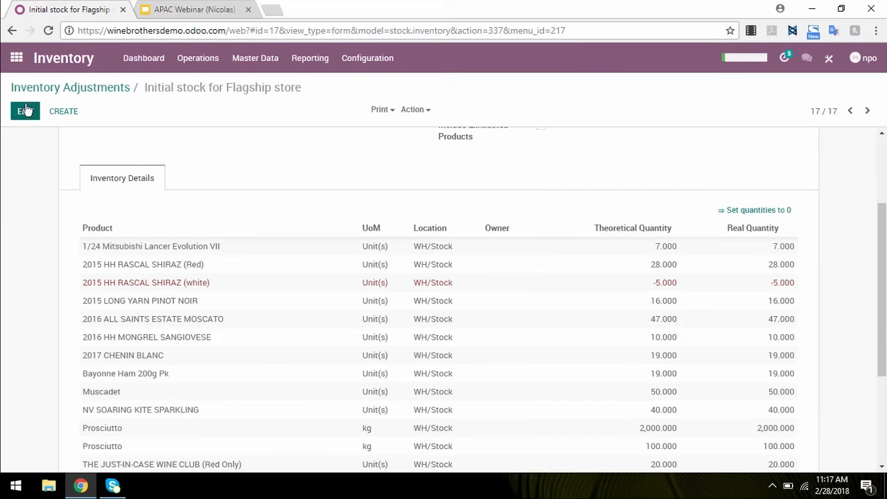
click(90, 89)
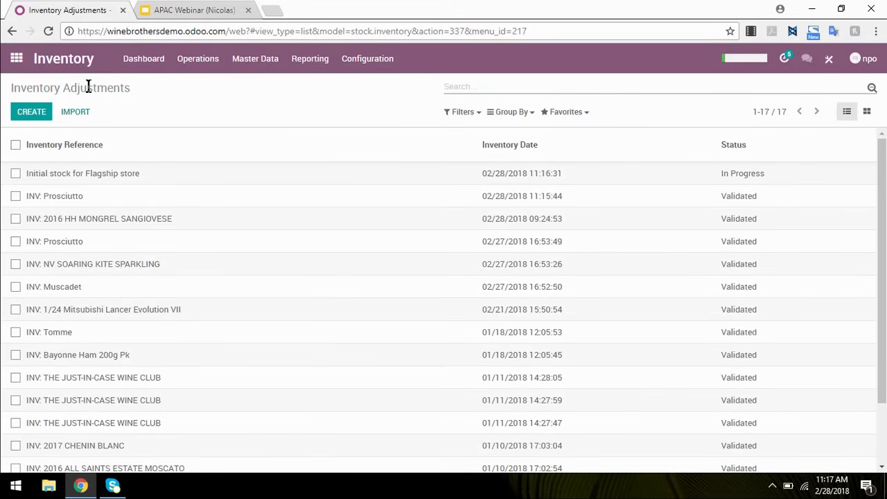
Step: Review the Inventory settings for operations, shipping connectors, products, traceability, costing, warehouse and advanced scheduling
click(158, 59)
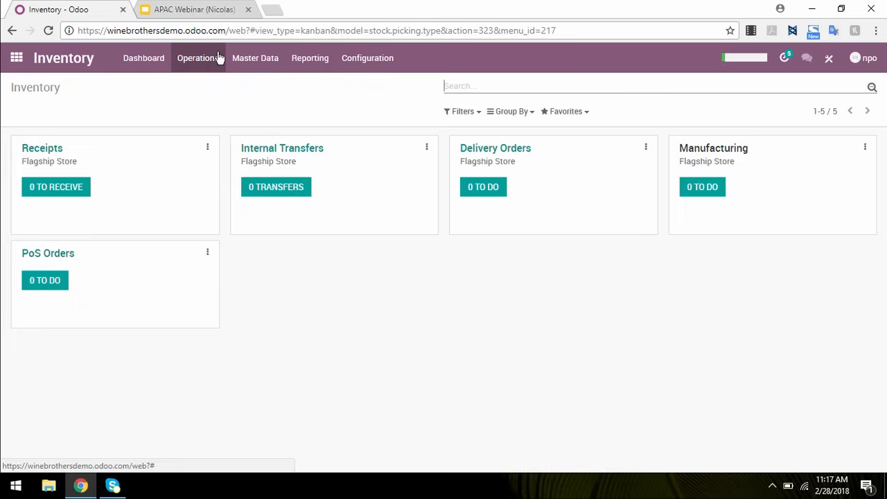
click(369, 59)
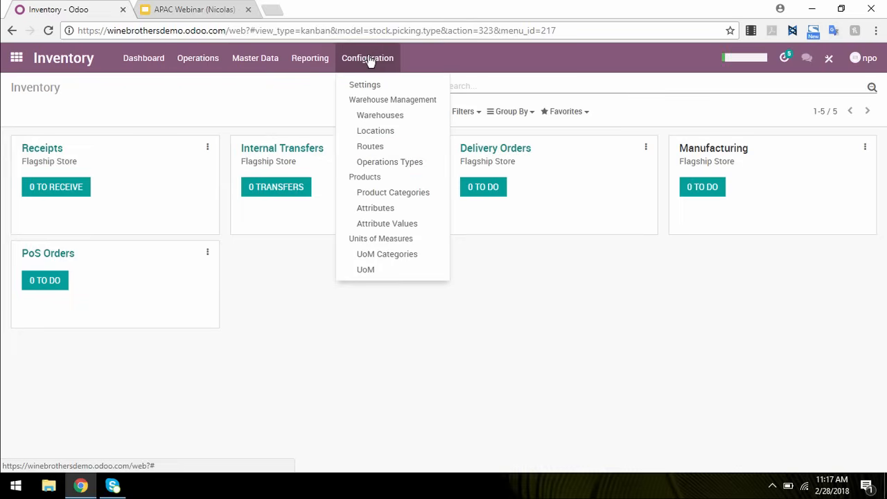
click(366, 87)
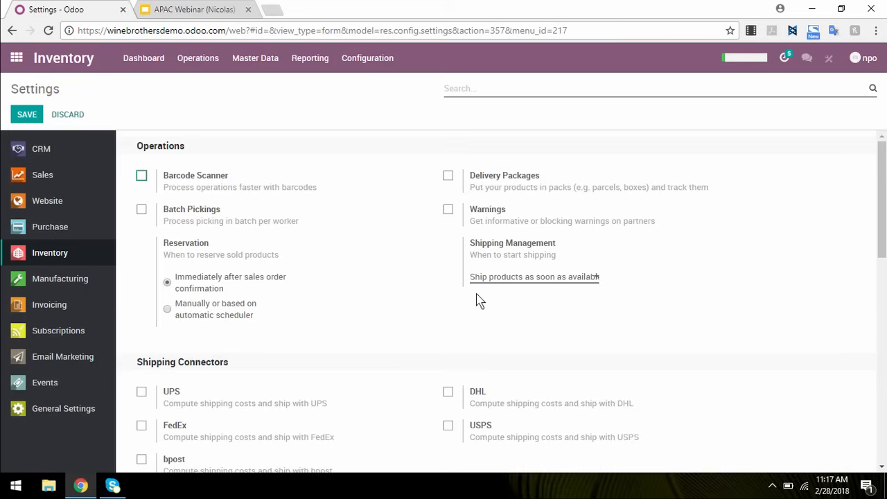
scroll(386, 297, down, 3)
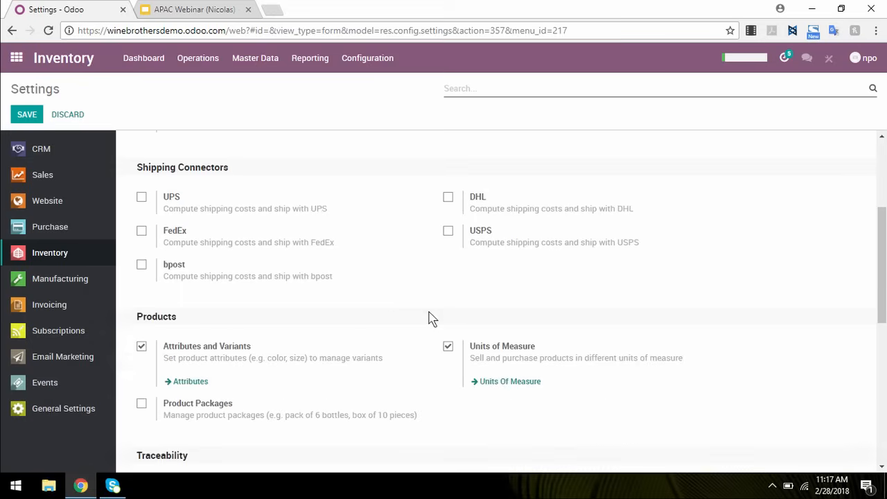
scroll(294, 312, up, 2)
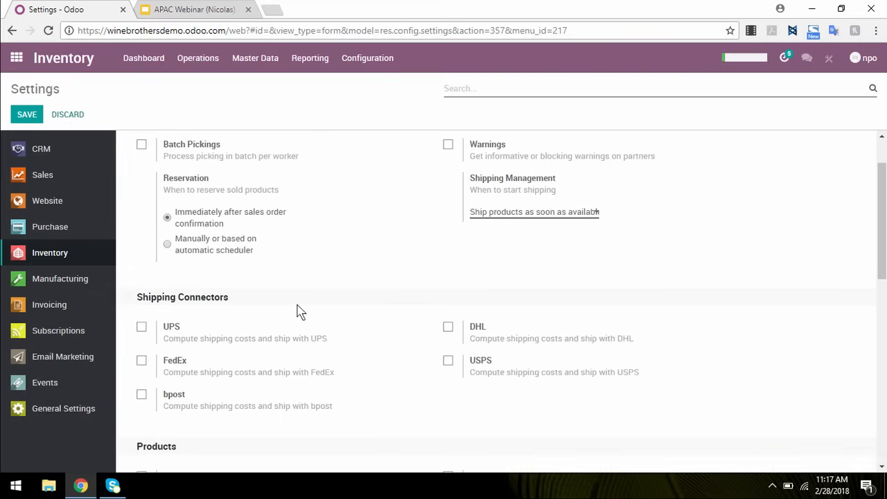
scroll(298, 311, down, 8)
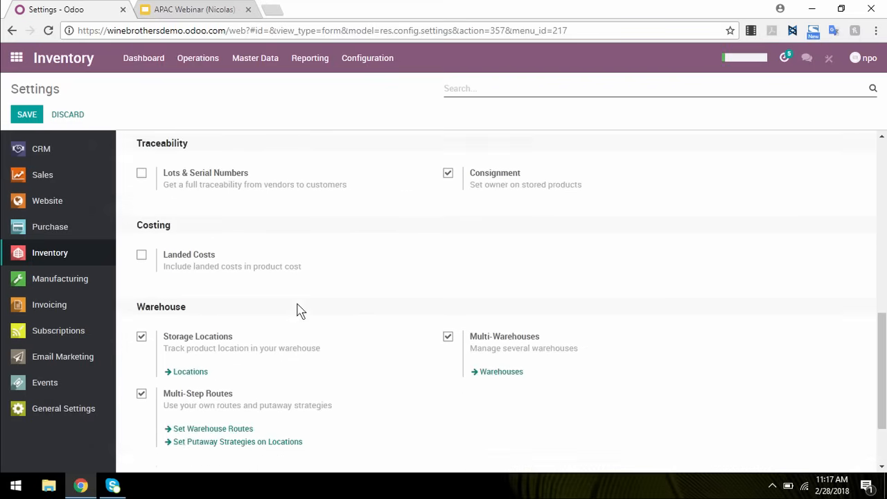
scroll(363, 308, down, 2)
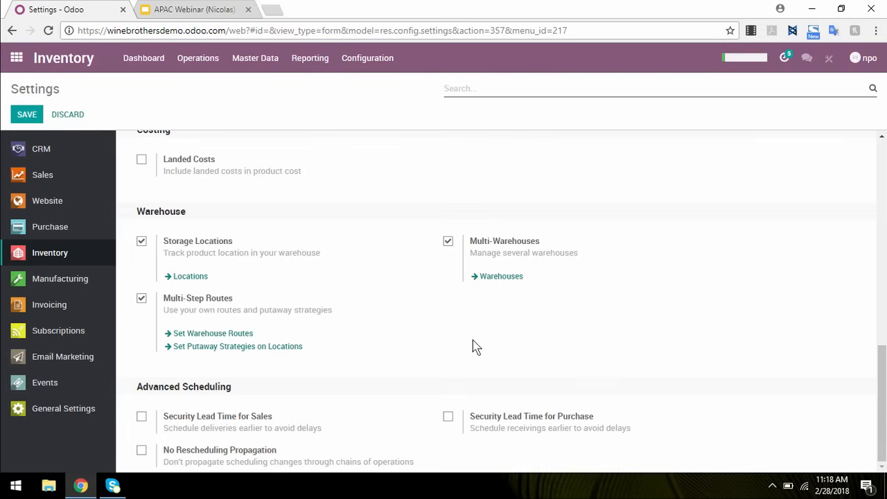
scroll(464, 340, up, 15)
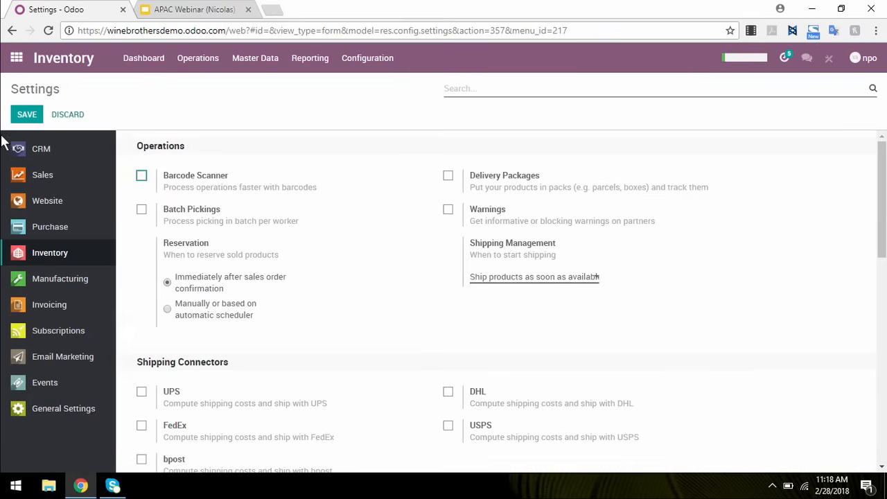
Step: Create and save a warehouse named Second street with the short name 2ND
click(380, 65)
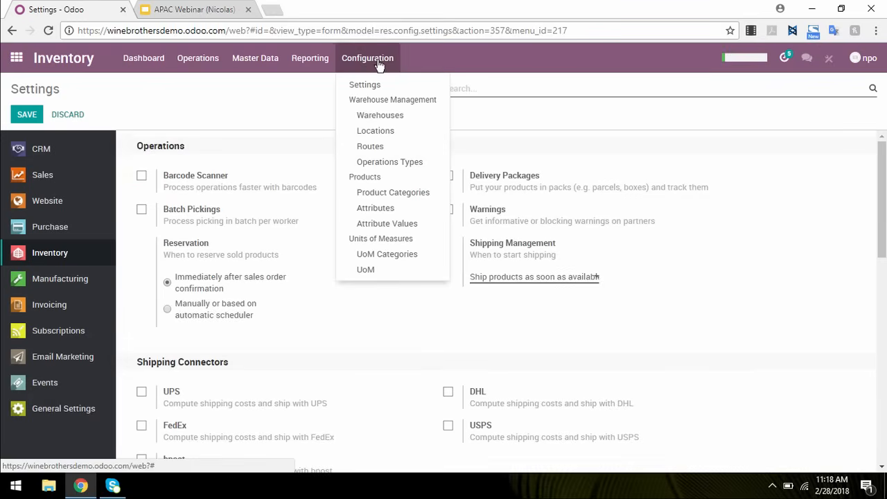
click(383, 120)
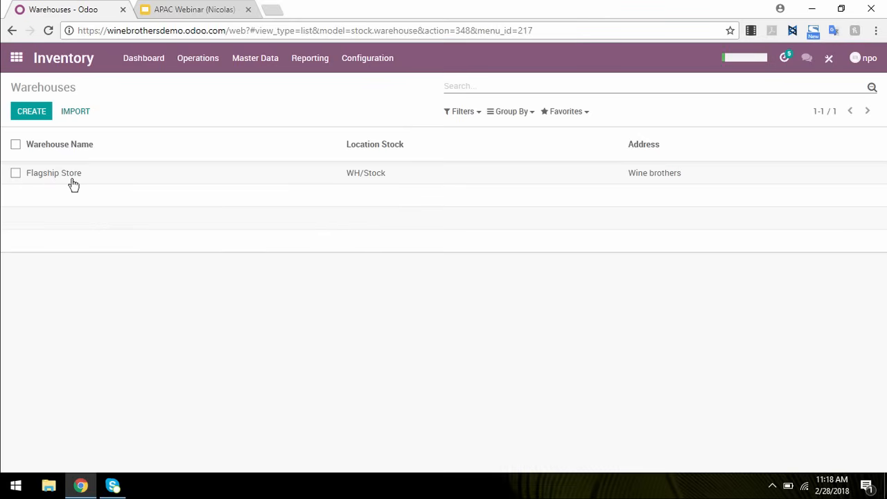
click(32, 115)
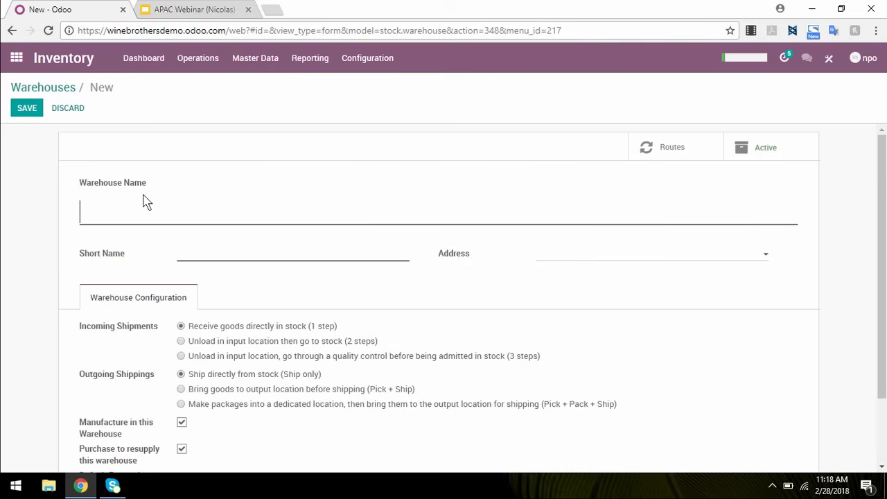
text(Secondstreet)
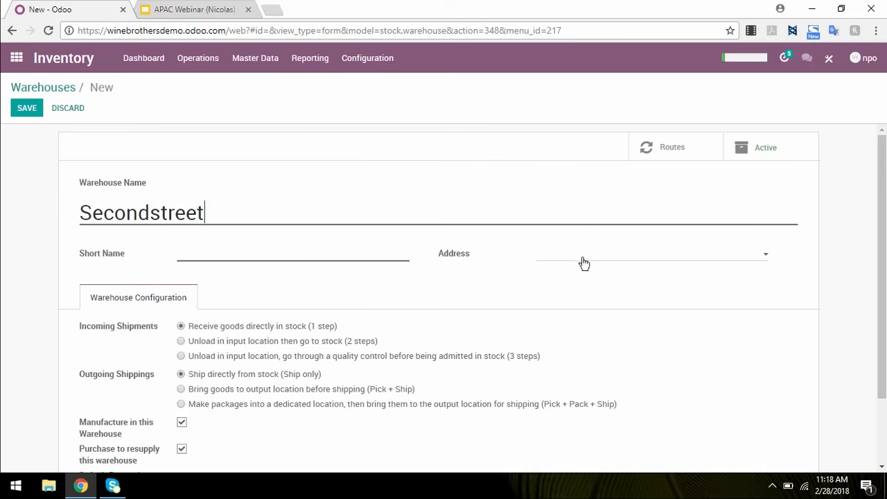
click(211, 253)
click(154, 214)
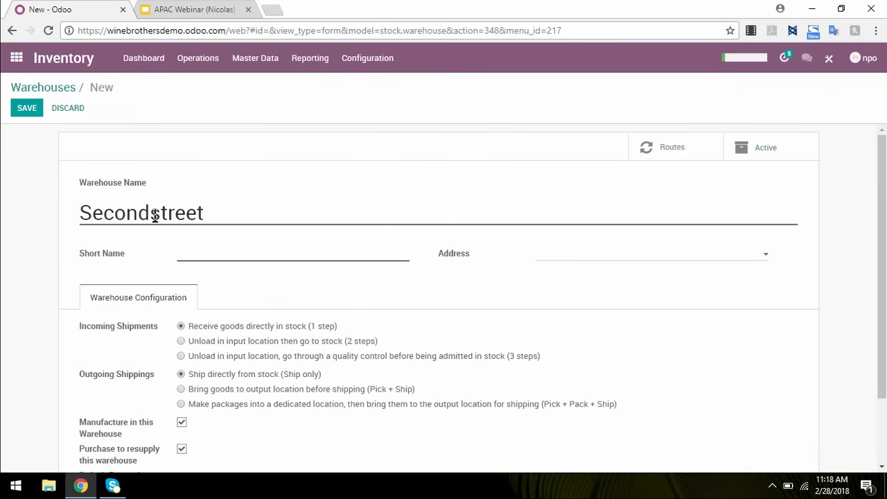
click(206, 251)
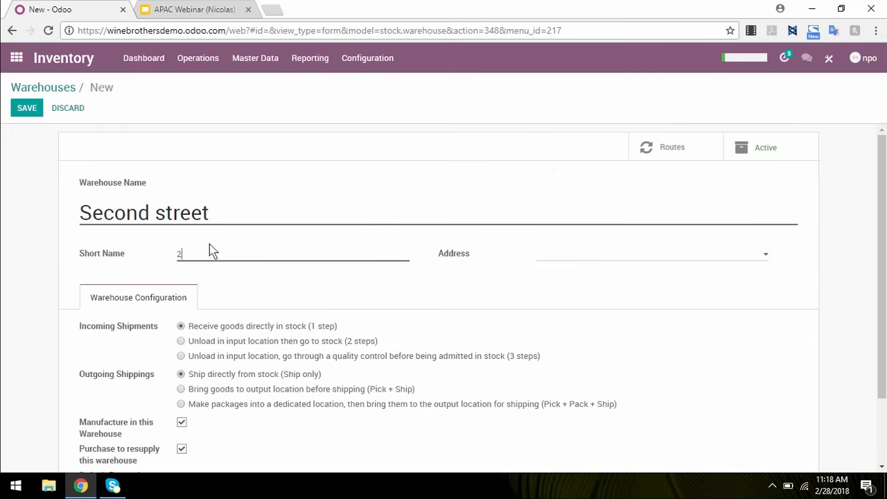
scroll(235, 271, down, 1)
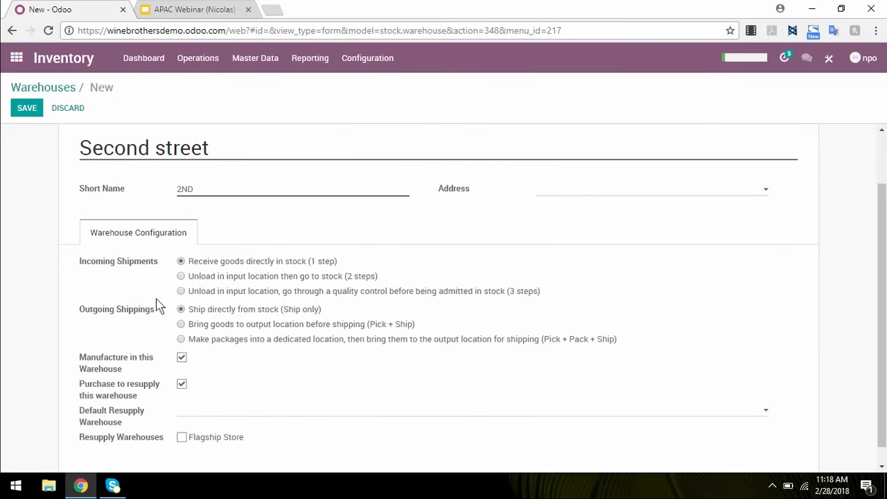
mouse_move(153, 271)
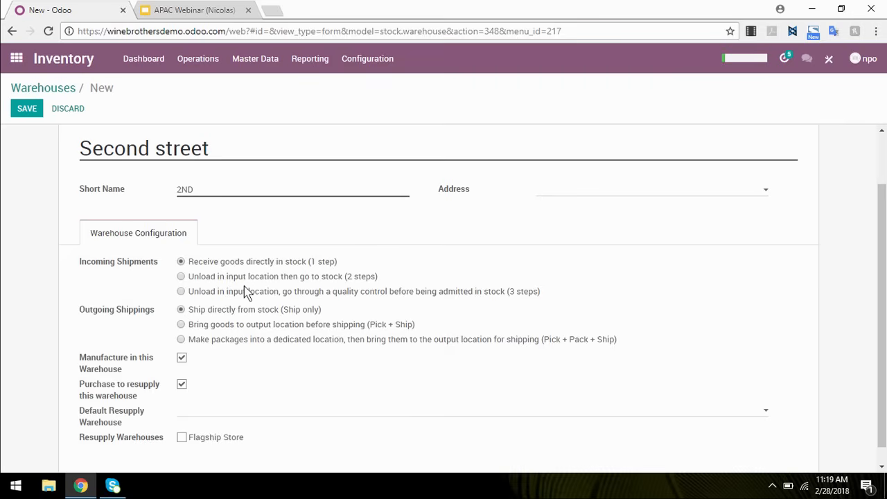
scroll(527, 284, up, 2)
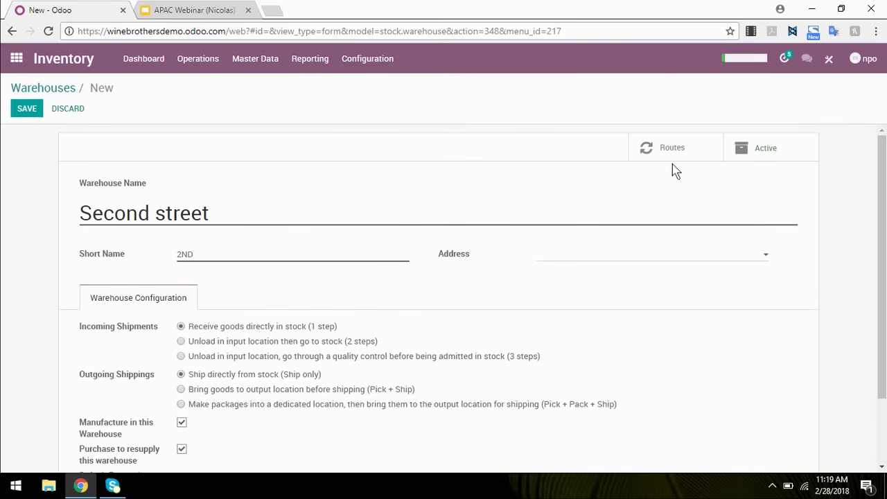
click(25, 109)
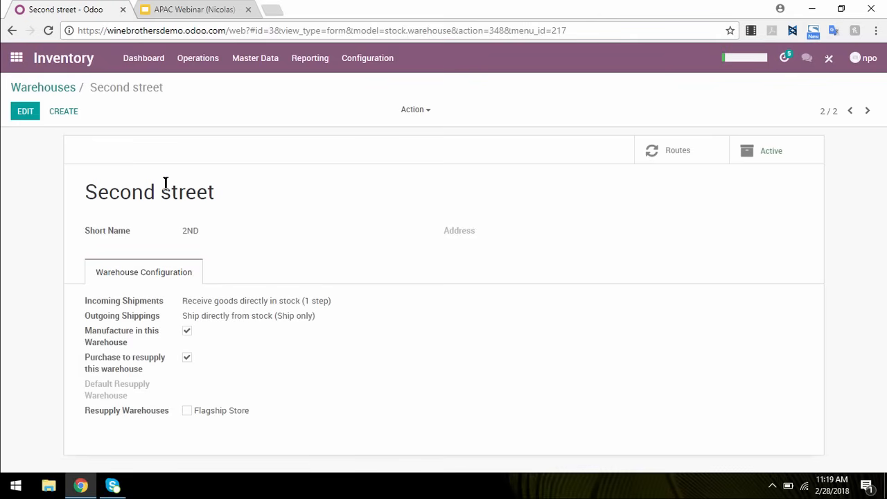
Step: View the Inventory dashboard's operation cards for the Flagship Store and Second street warehouses
click(149, 64)
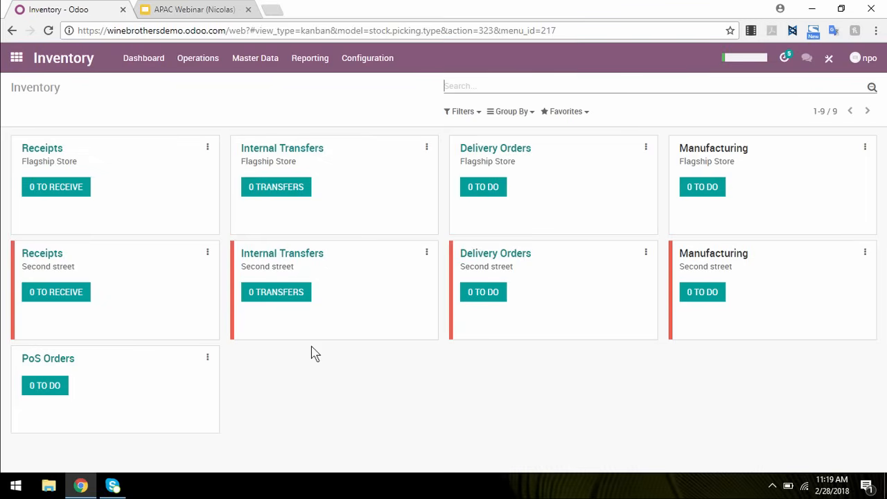
click(257, 61)
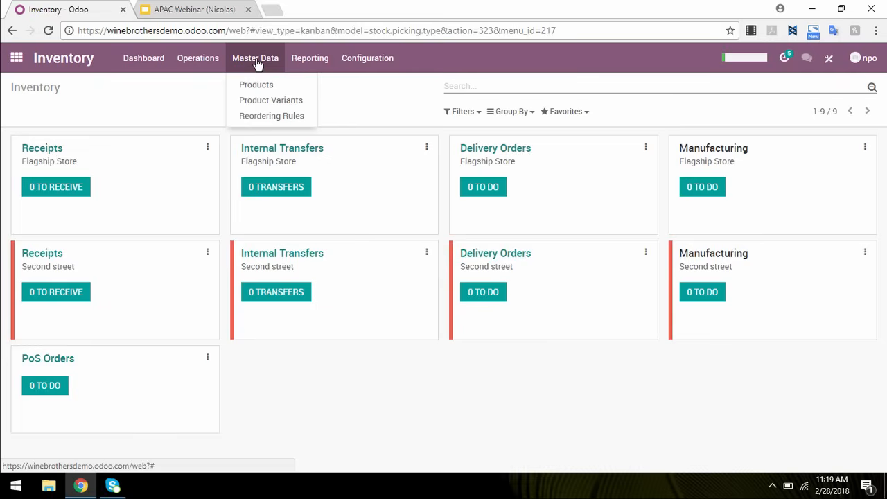
mouse_move(197, 63)
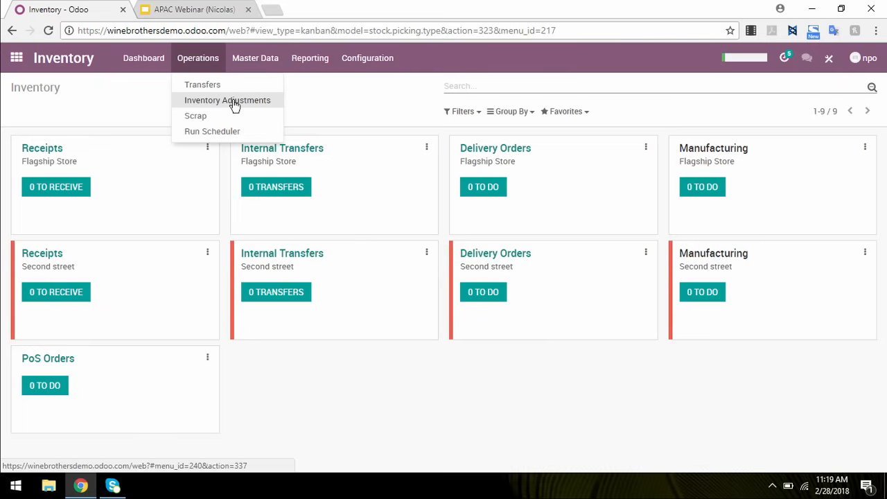
Step: Check the stock on hand by location for the Prosciutto priced at 50.00 $, and return to its product form
mouse_move(257, 59)
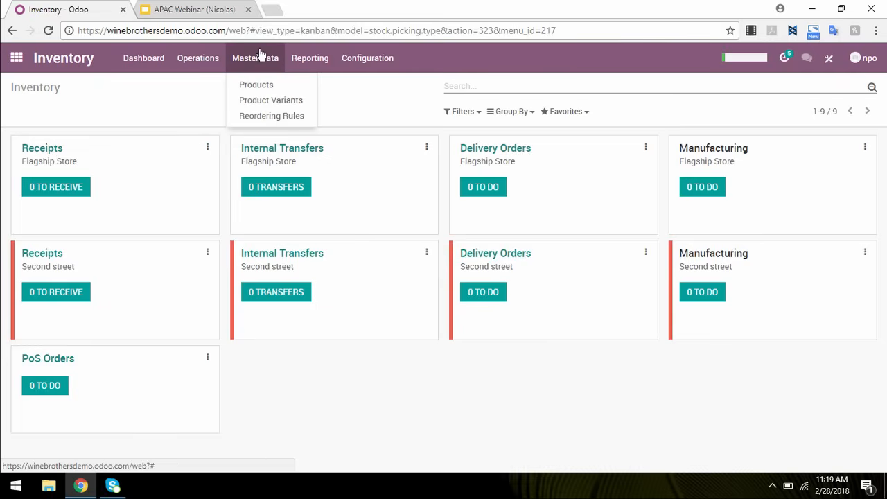
click(259, 86)
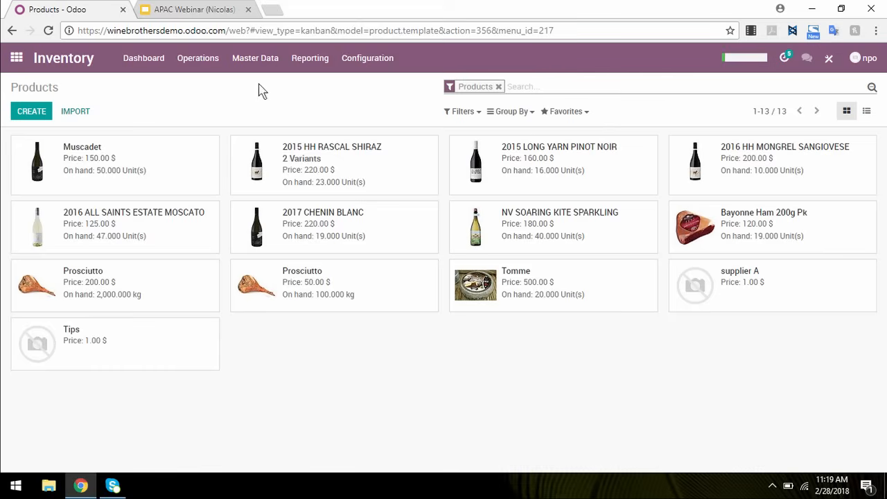
click(320, 305)
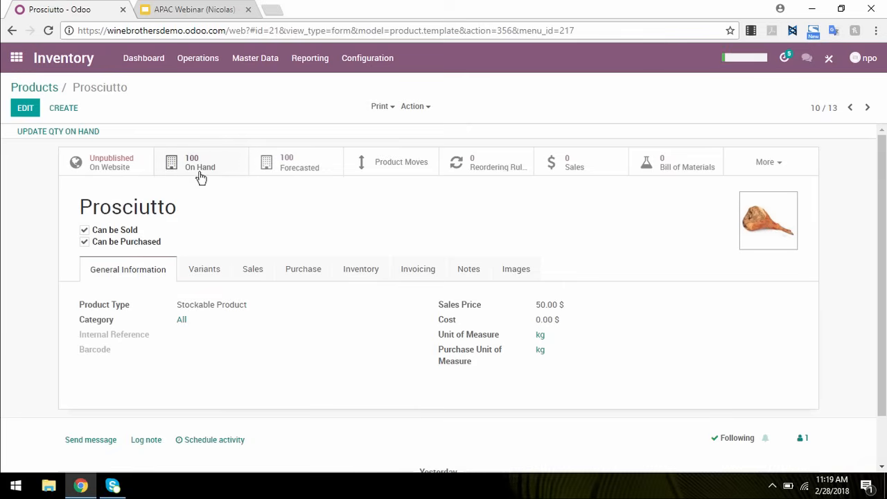
click(201, 170)
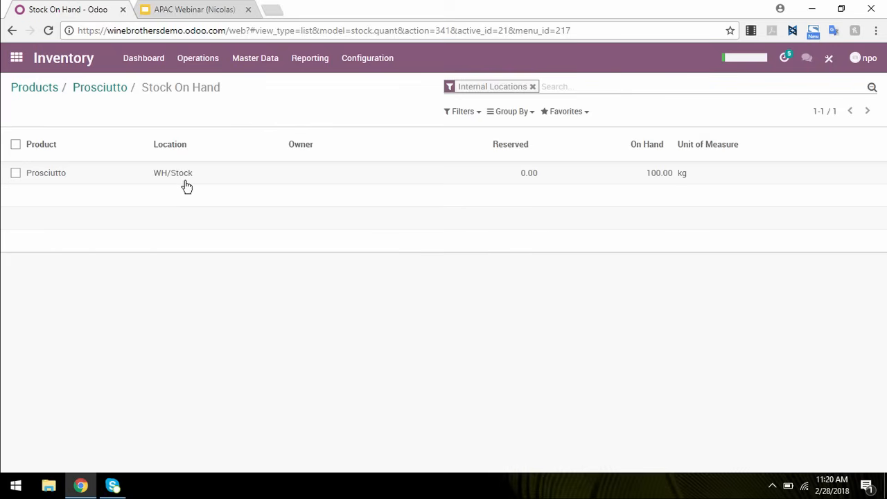
click(97, 90)
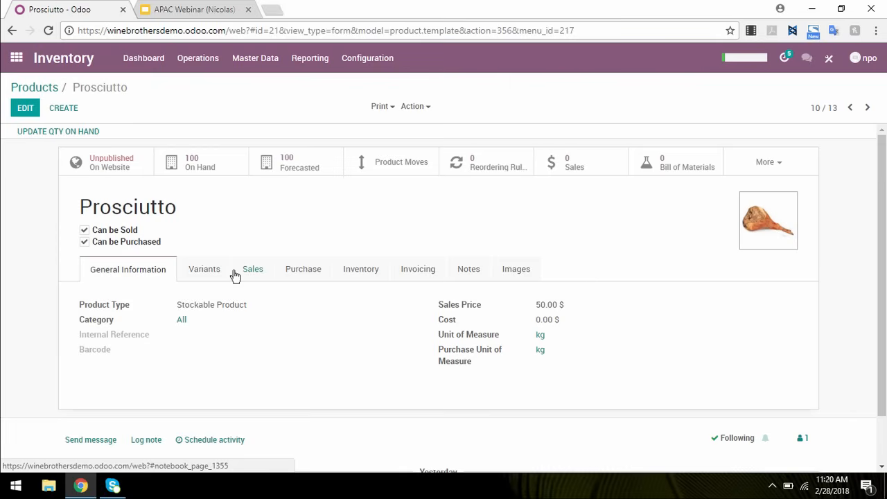
Step: Set the Prosciutto's quantity on hand to 50 in the 2ND/Stock location and view its stock by location
click(49, 134)
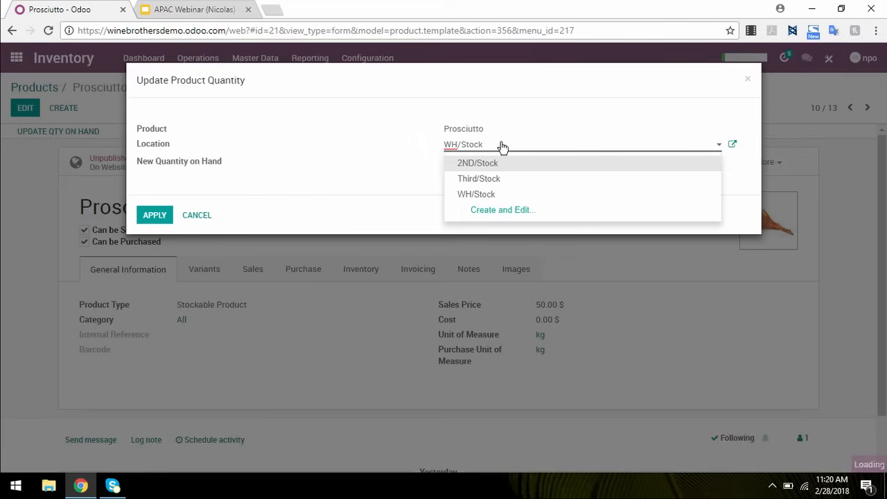
click(503, 146)
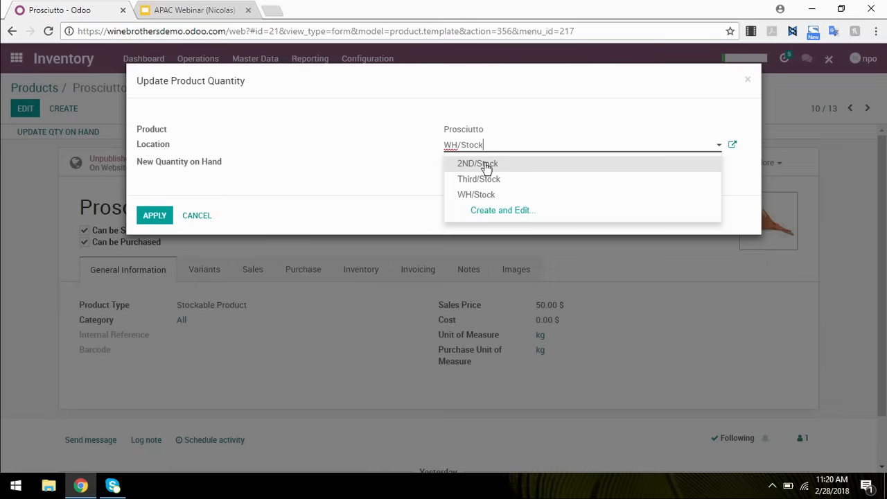
click(485, 164)
drag(483, 163, 444, 169)
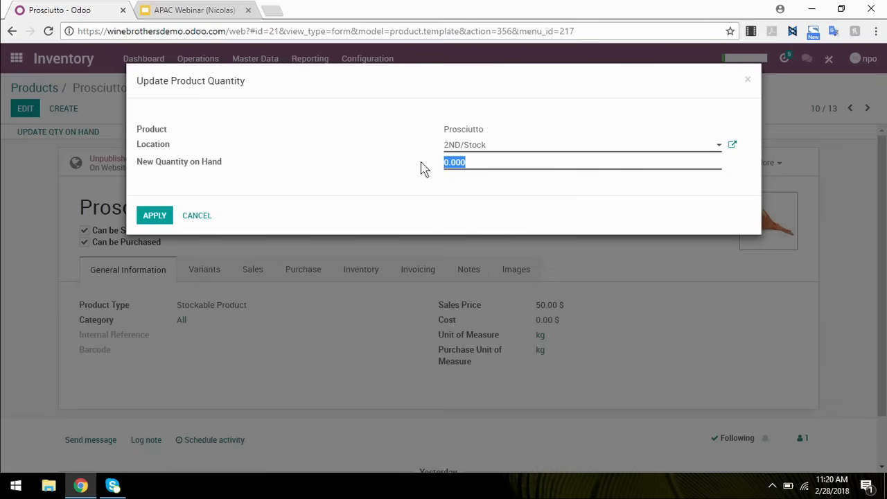
text(50)
click(149, 214)
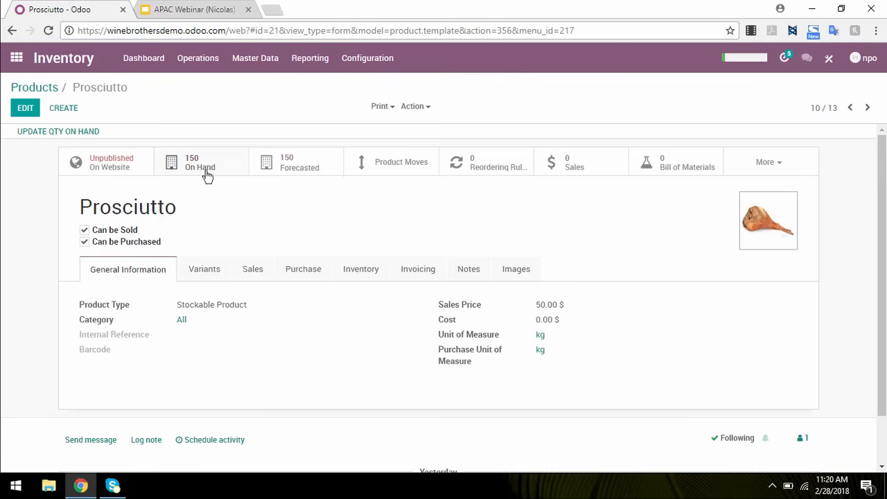
click(205, 173)
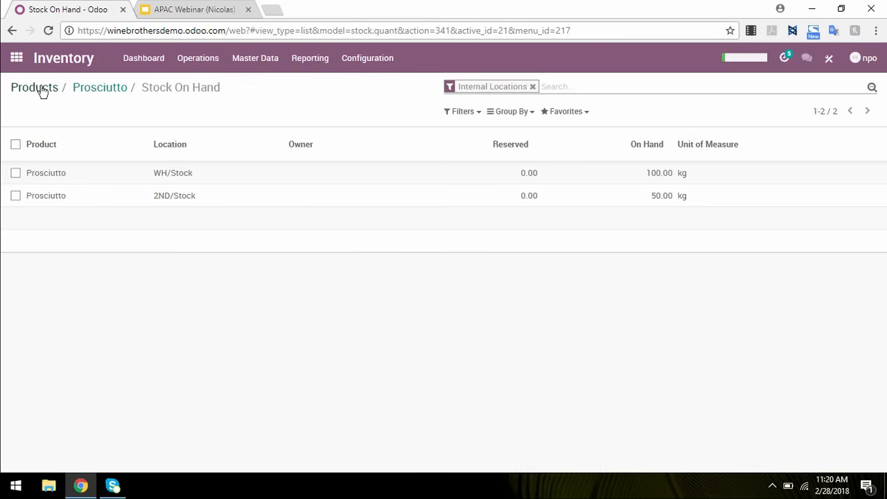
Step: Switch to the Point of Sale app and view its product catalog
click(17, 59)
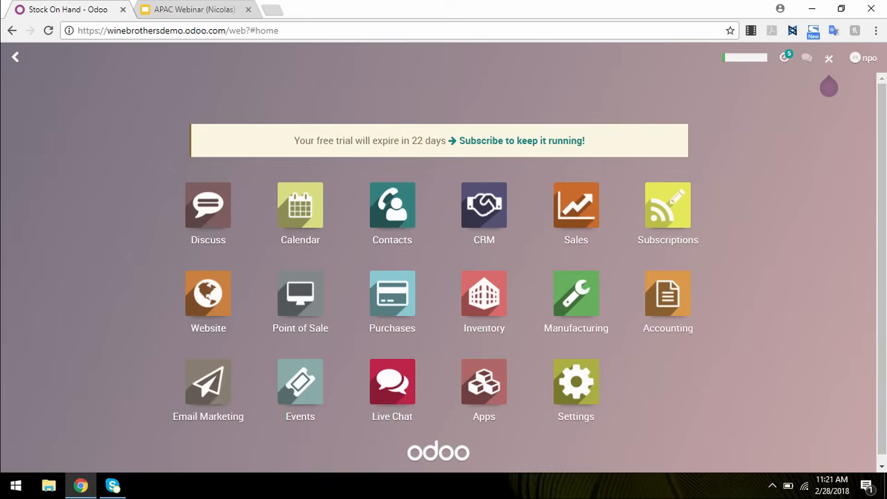
click(305, 322)
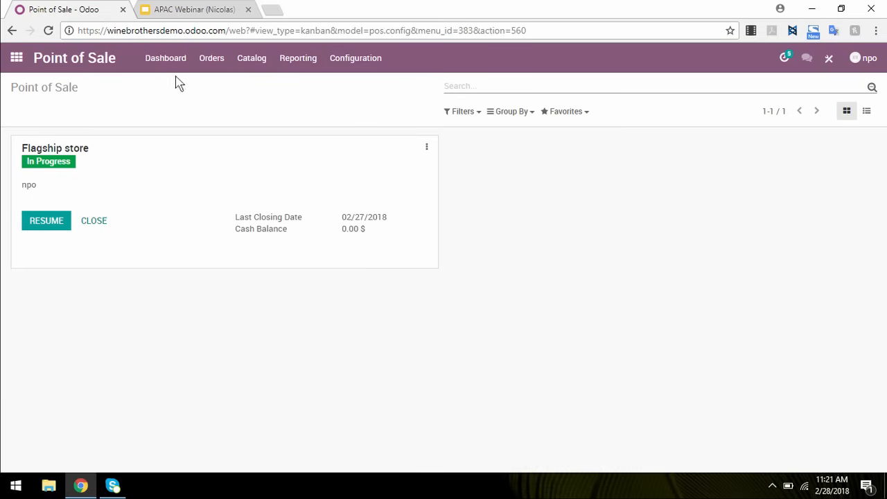
click(214, 60)
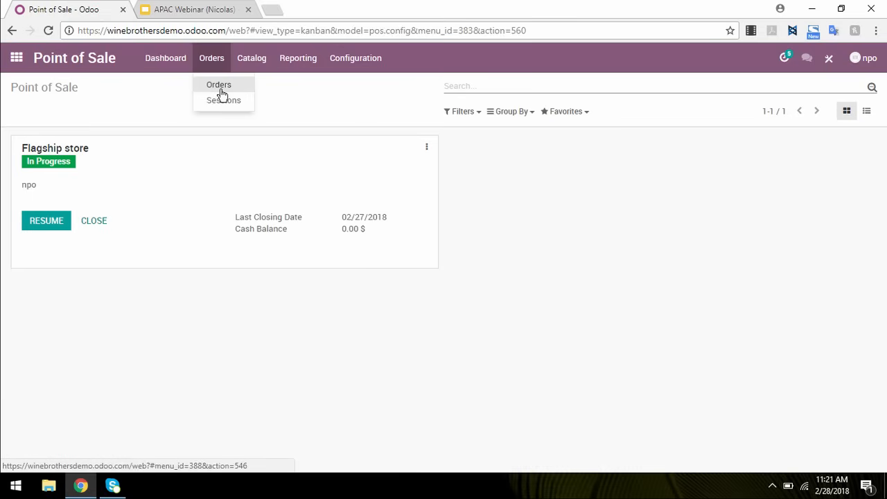
click(253, 59)
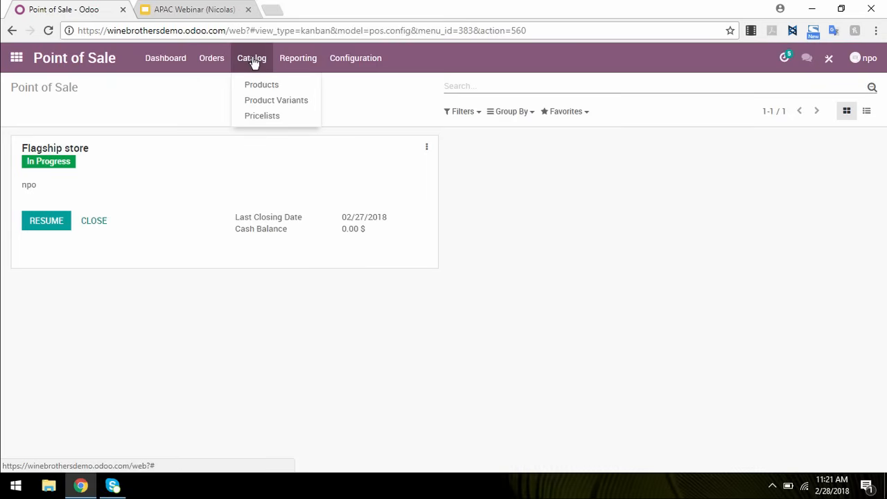
click(268, 86)
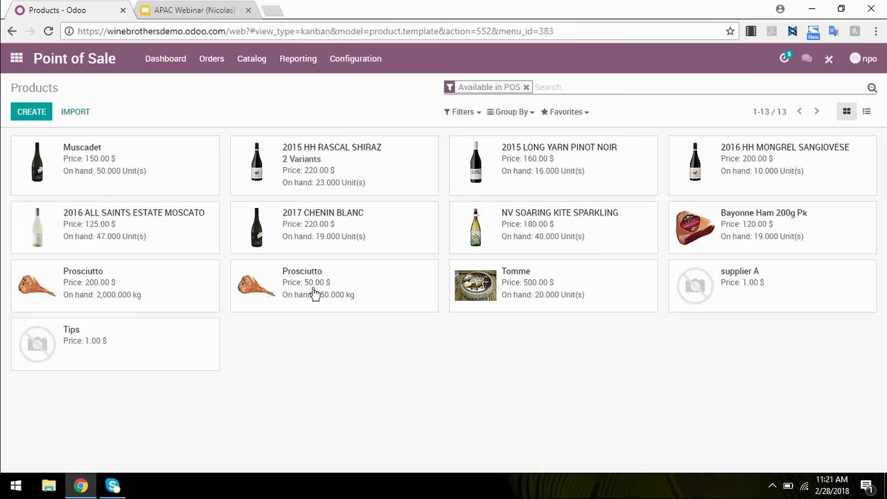
Step: Open the Public Pricelist in Point of Sale and review its settings and pricelist items
click(251, 59)
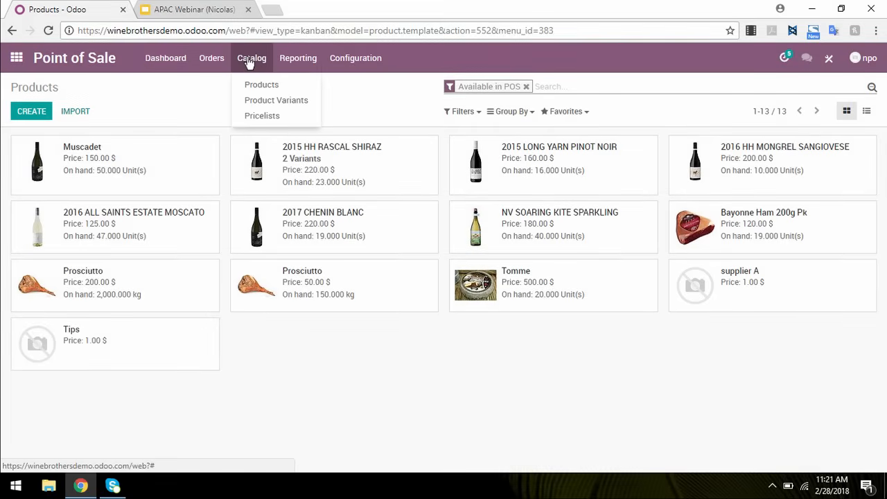
click(256, 115)
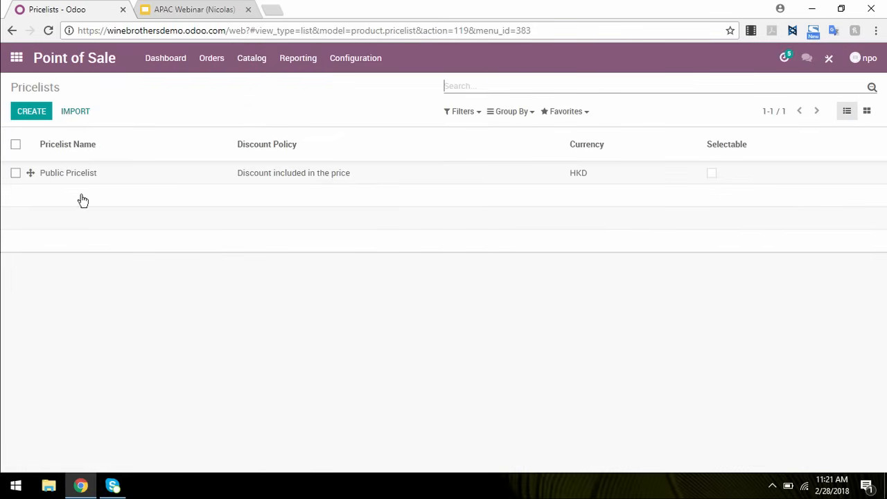
click(270, 175)
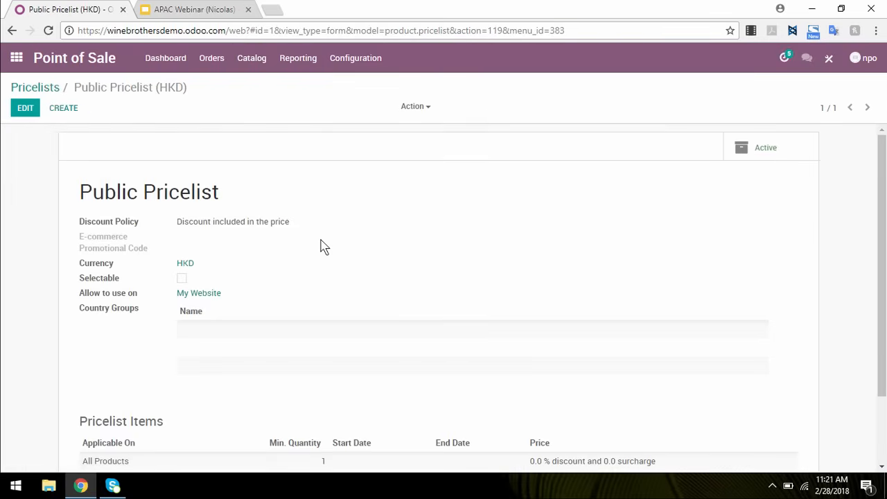
scroll(321, 247, down, 2)
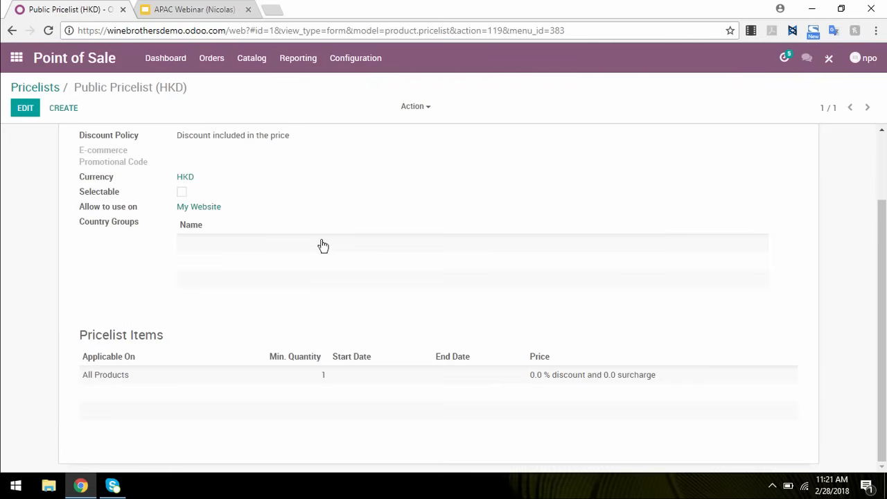
scroll(324, 246, up, 2)
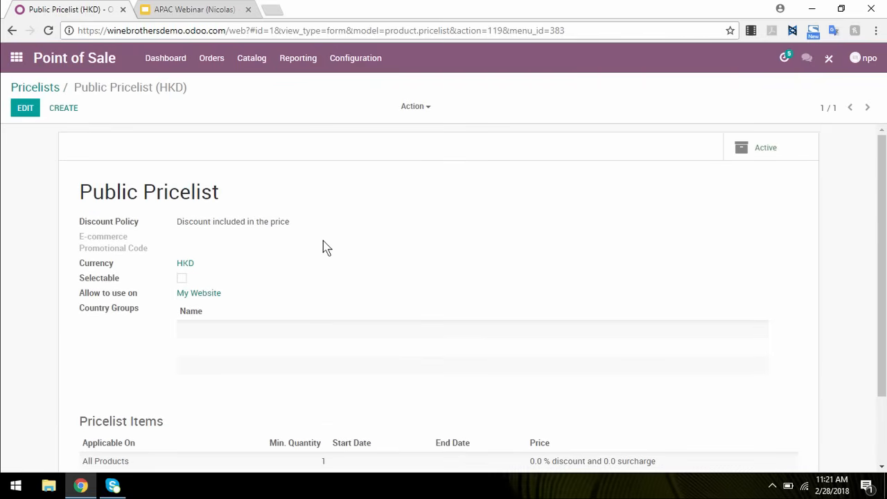
Step: Edit the Public Pricelist and add a pricelist item applied to the product 2017 CHENIN BLANC
click(26, 112)
scroll(253, 257, down, 2)
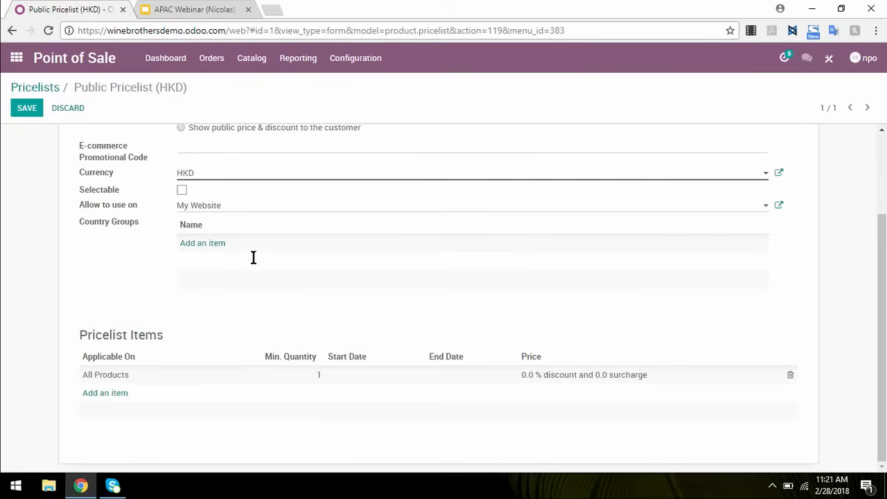
click(114, 395)
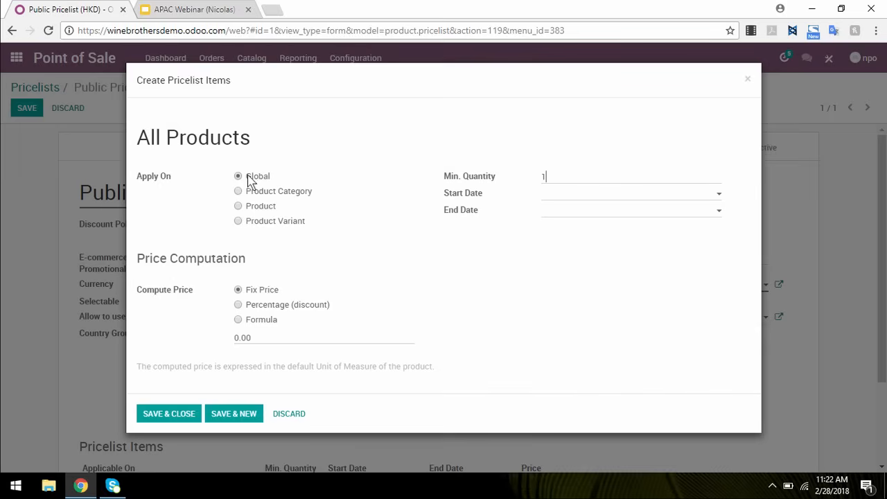
click(238, 208)
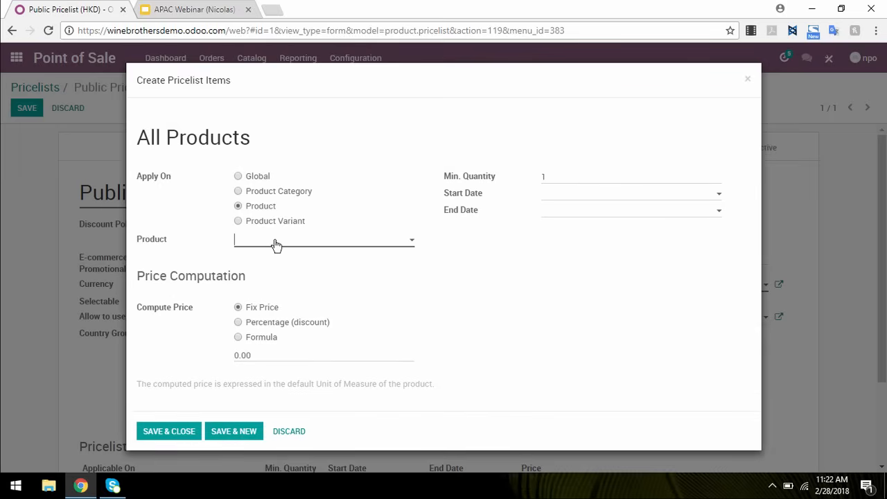
click(272, 240)
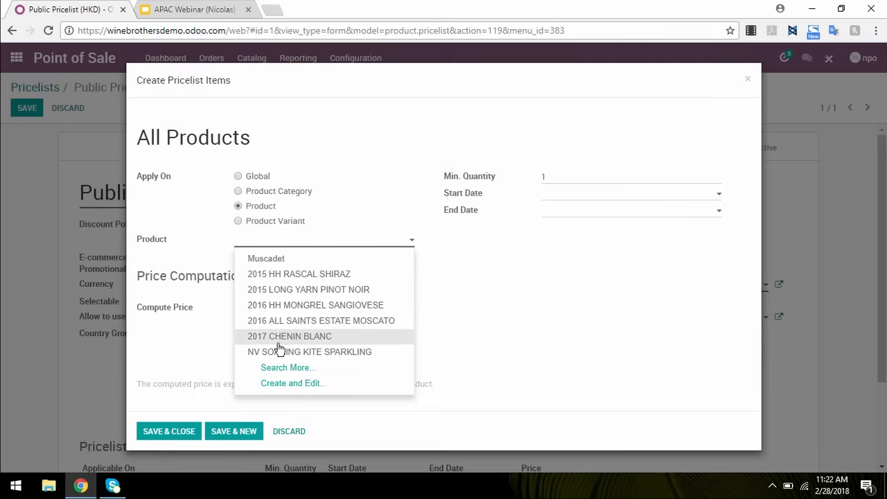
click(306, 338)
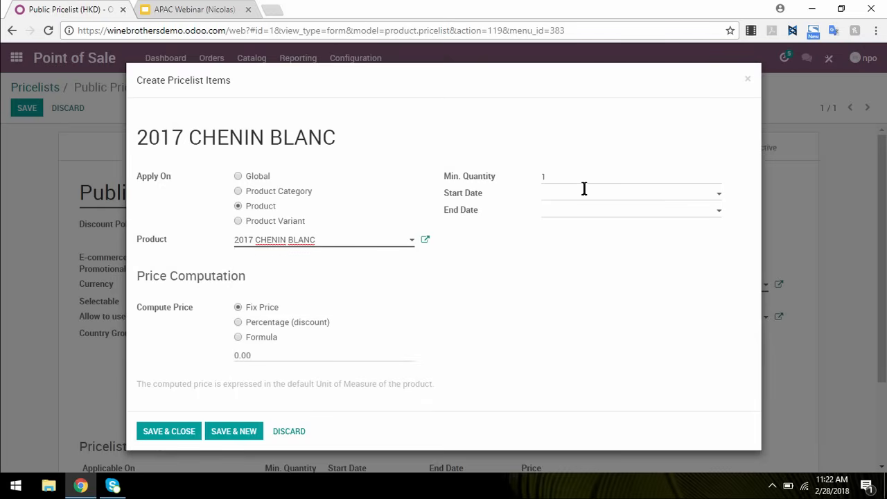
Step: Give the 2017 CHENIN BLANC item a minimum quantity of 2 and a 50% discount, and save the item
click(547, 174)
text(2)
click(239, 323)
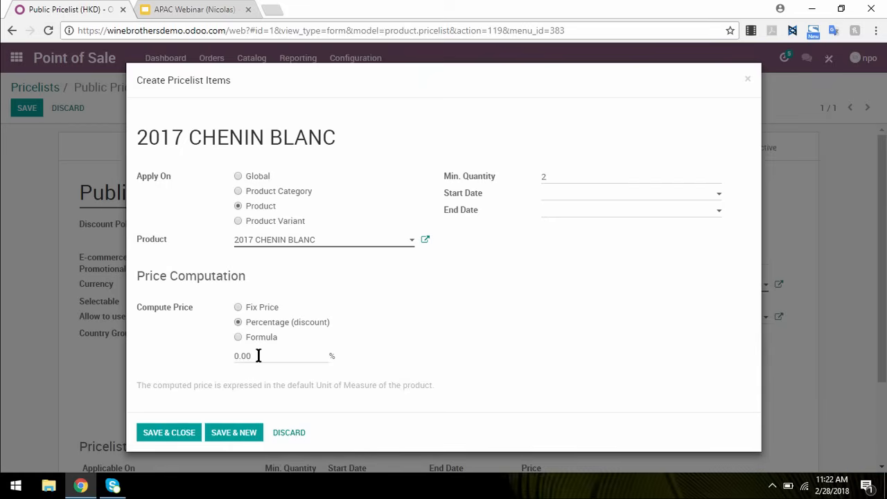
drag(258, 354, 220, 356)
text(50)
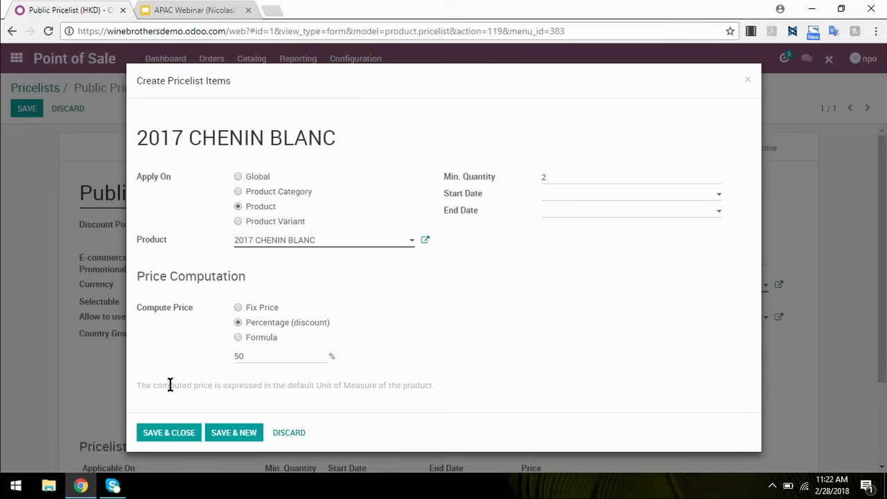
click(173, 440)
Step: Check the Public Pricelist's items and save the changes to the pricelist
scroll(212, 350, down, 2)
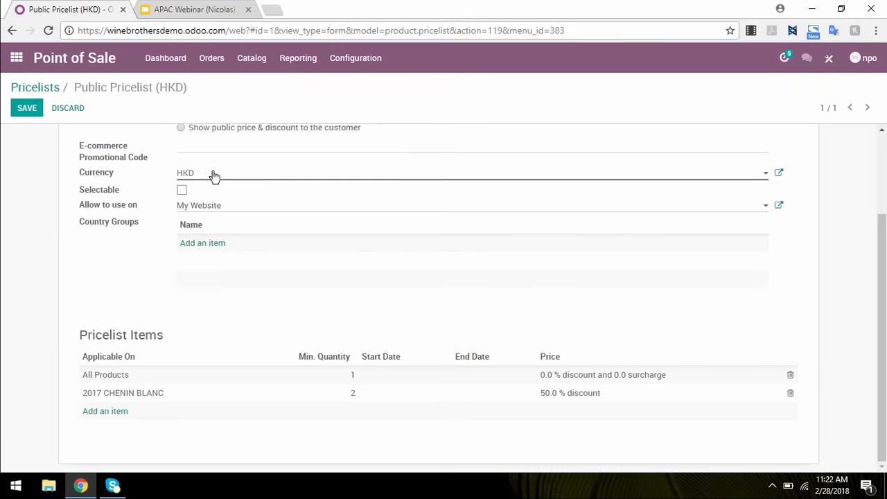
scroll(478, 381, up, 2)
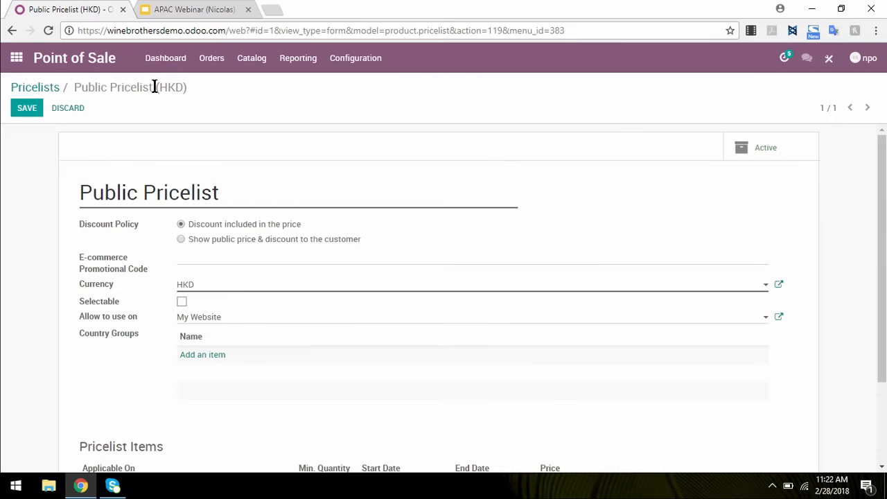
click(290, 62)
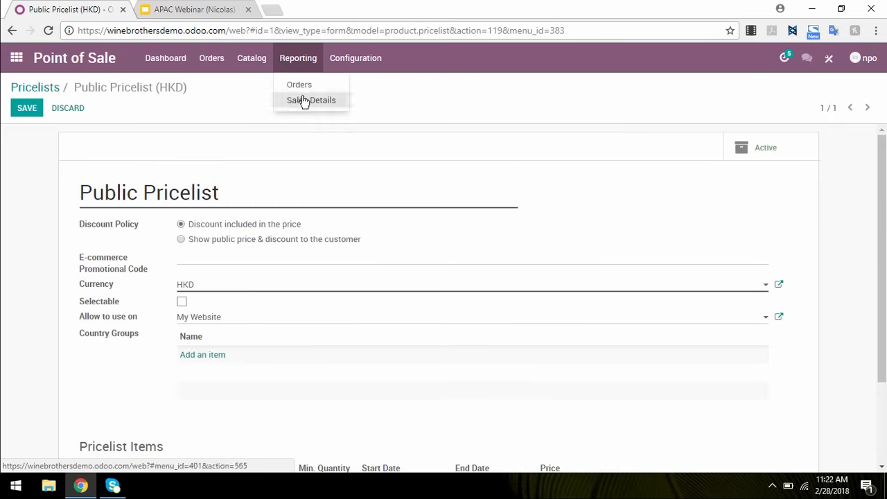
click(352, 61)
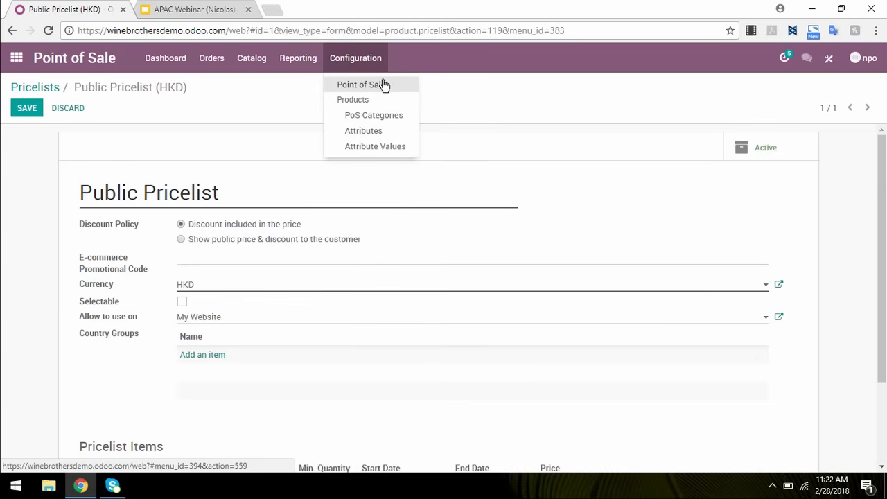
click(372, 90)
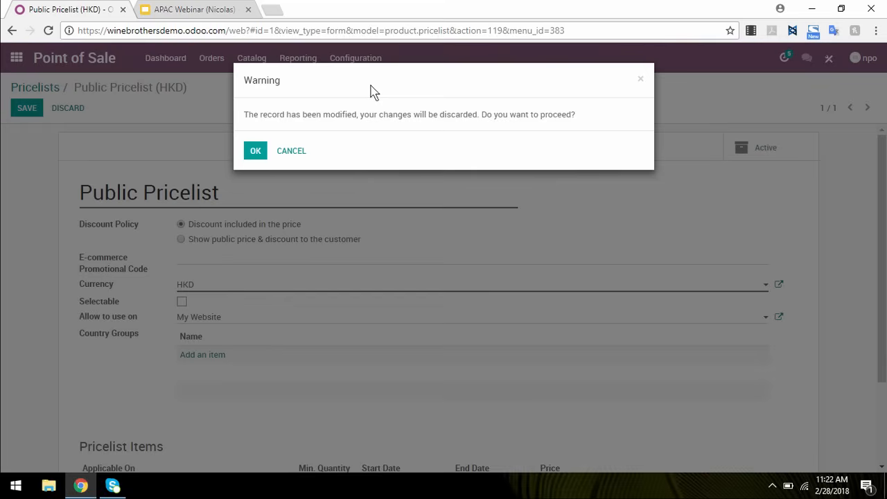
click(640, 80)
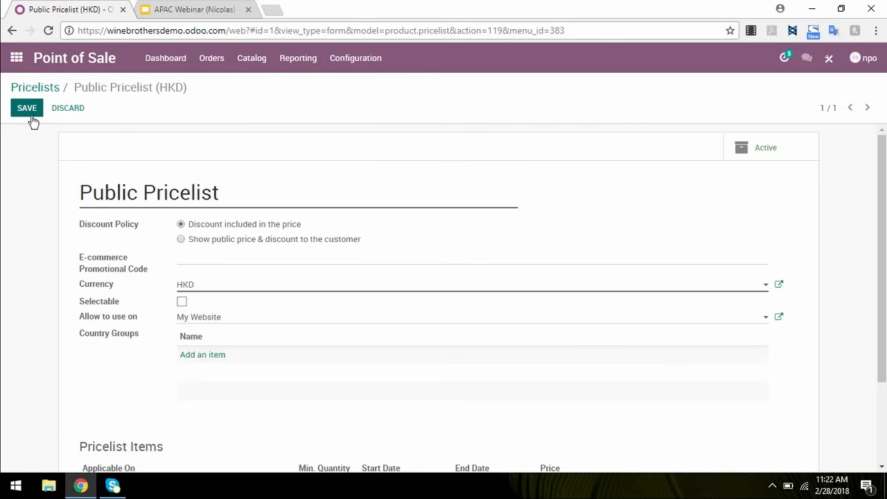
click(28, 110)
Step: Open the Flagship store's point of sale configuration and review its order interface options
click(357, 61)
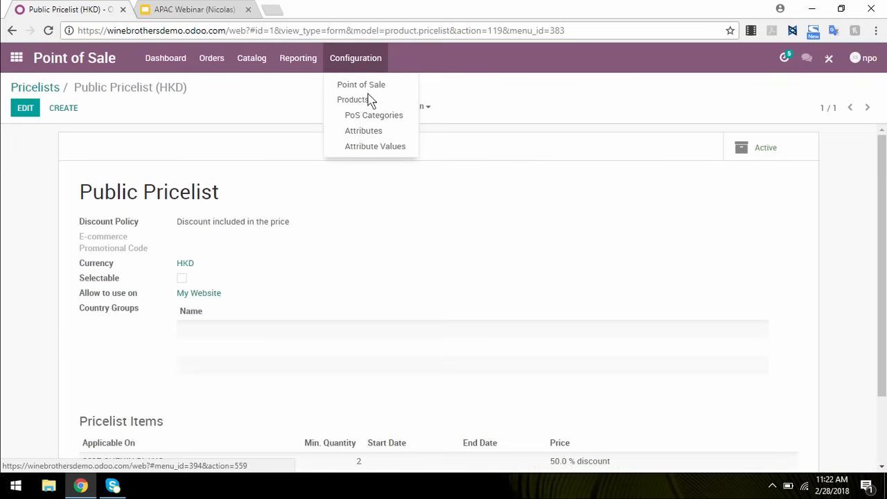
click(367, 89)
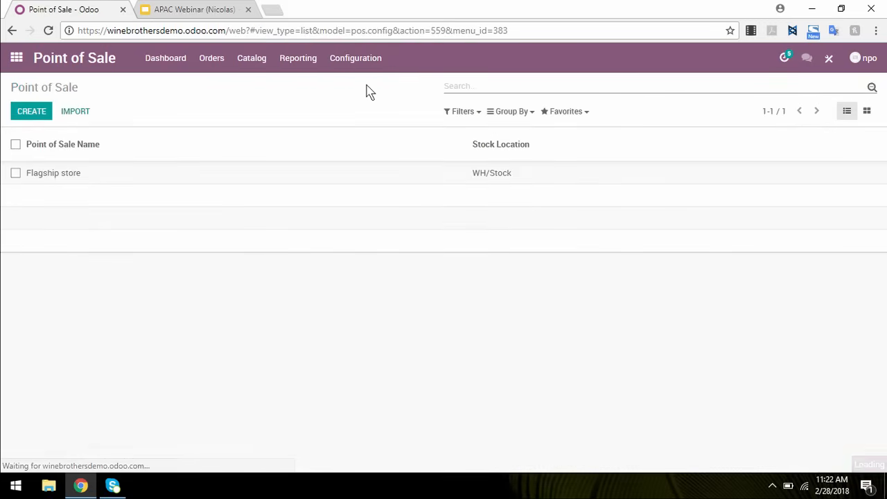
click(62, 175)
scroll(187, 239, down, 1)
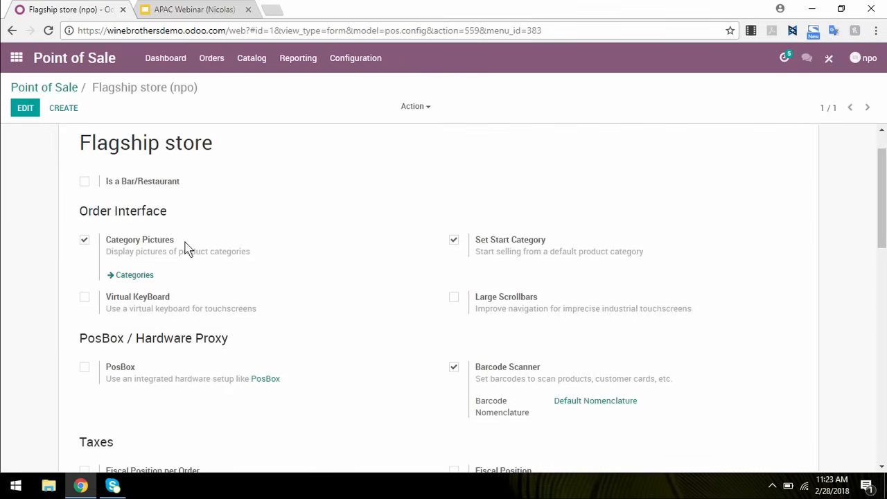
scroll(155, 257, up, 1)
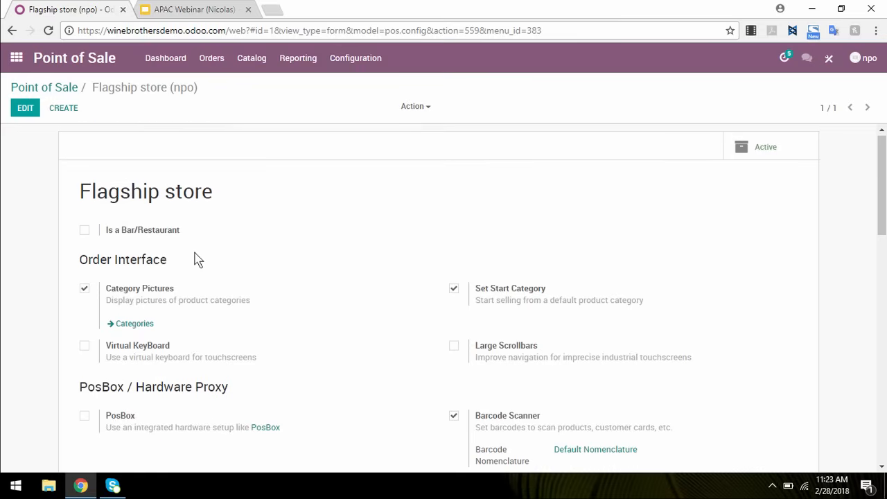
Step: Examine the Flagship store's hardware, tax, pricing, payment, receipt, inventory and accounting settings
scroll(181, 256, down, 1)
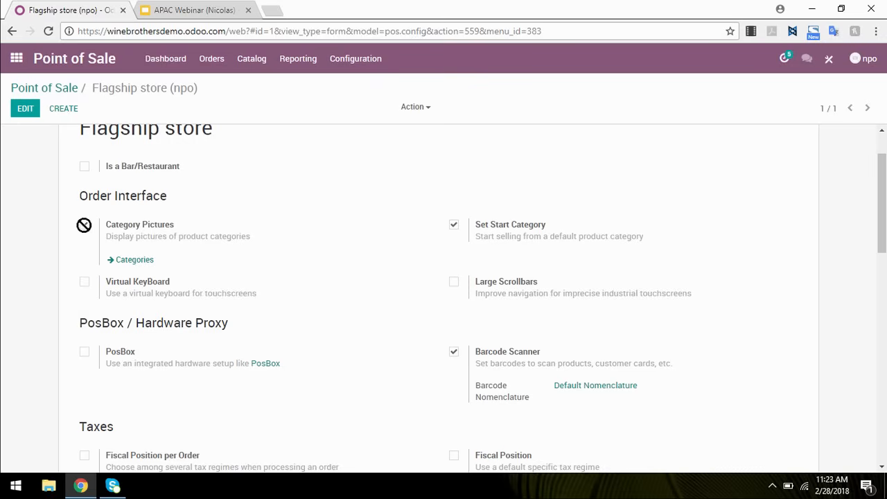
scroll(533, 256, down, 1)
scroll(525, 270, down, 1)
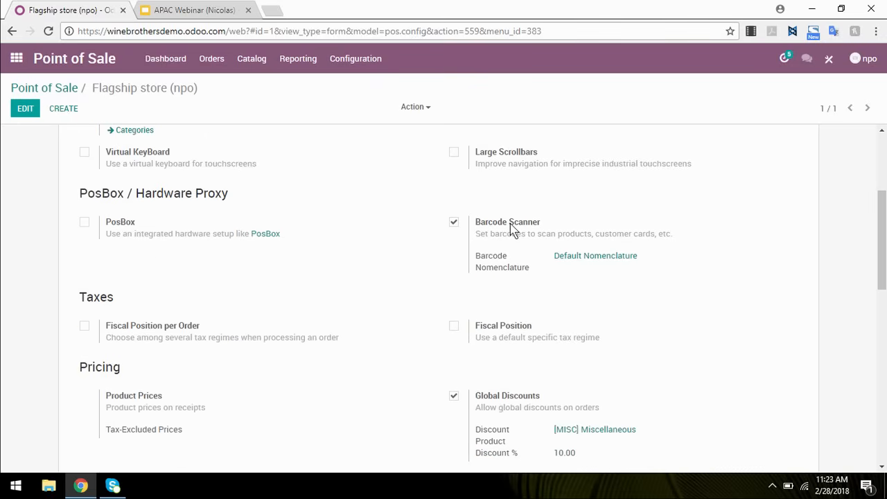
scroll(457, 268, down, 2)
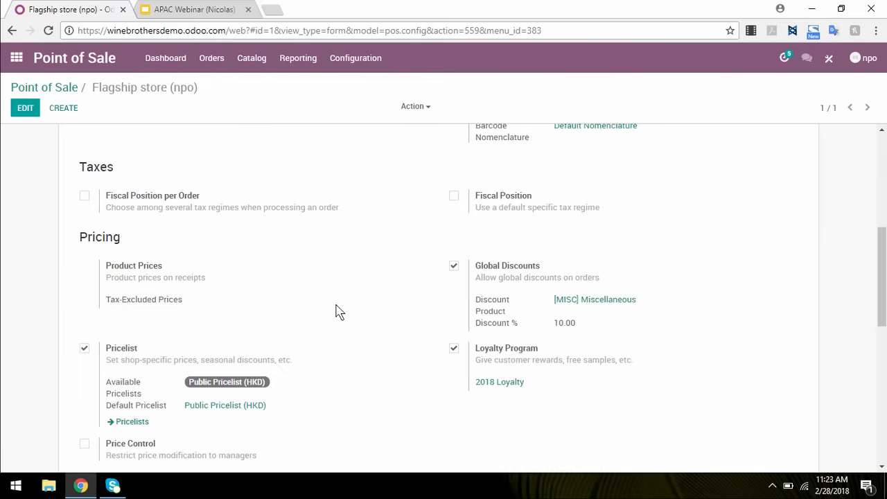
scroll(326, 315, down, 2)
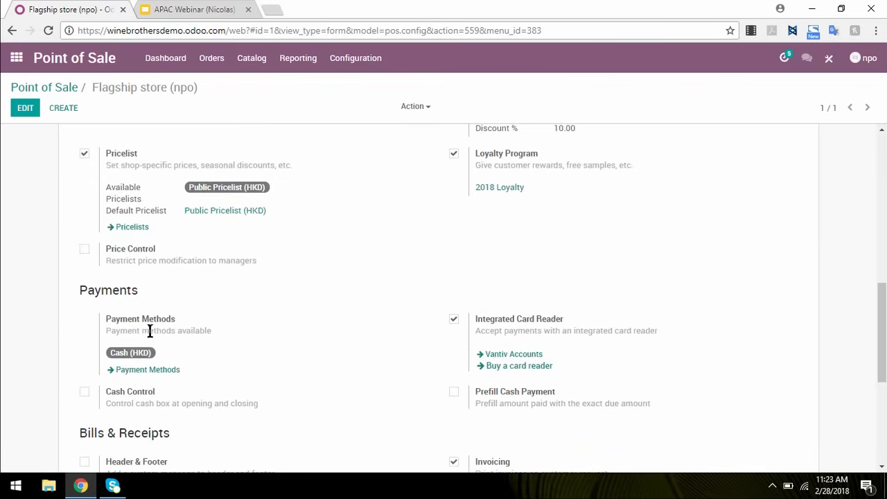
scroll(208, 340, down, 3)
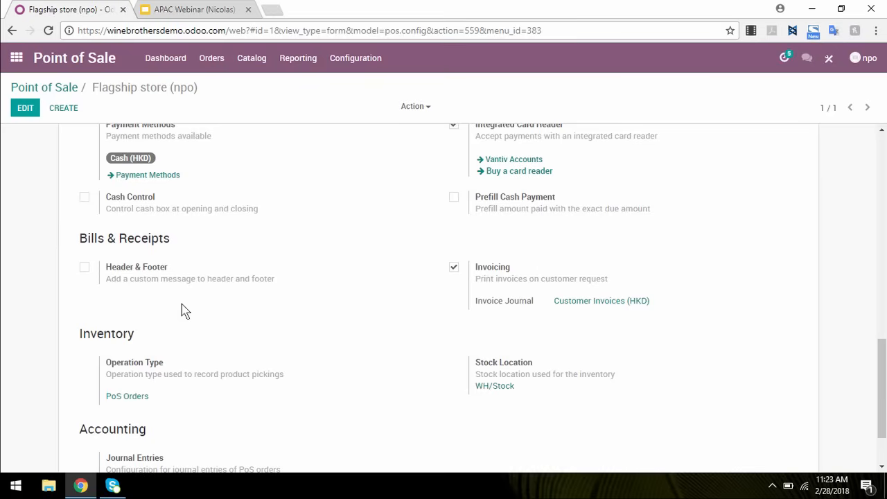
scroll(236, 319, down, 2)
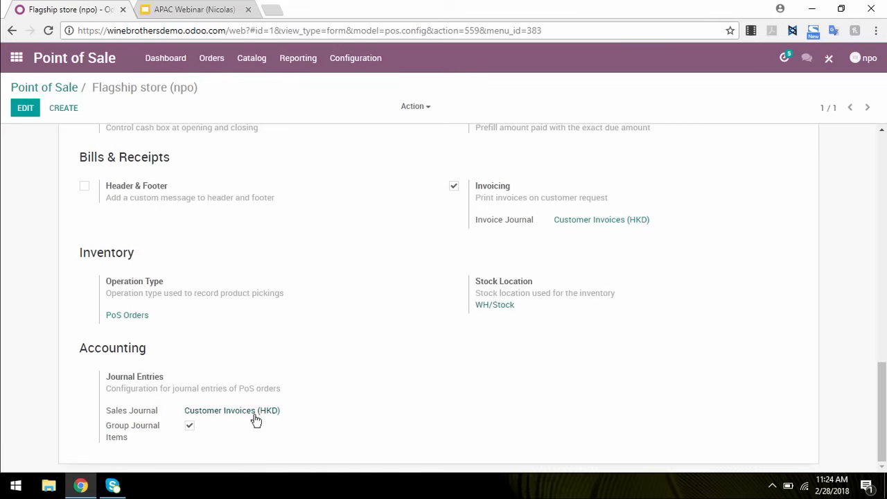
mouse_move(217, 438)
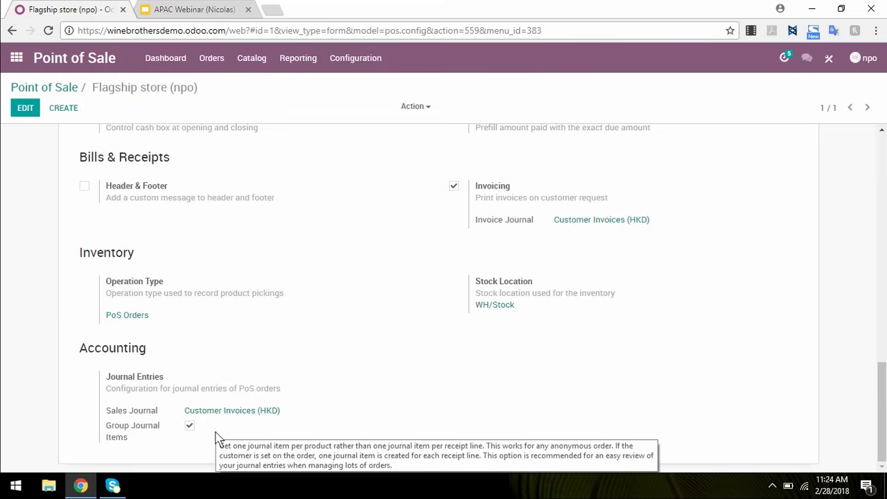
Step: Return to the Flagship store's pricing settings and open its 2018 Loyalty program
scroll(218, 443, up, 7)
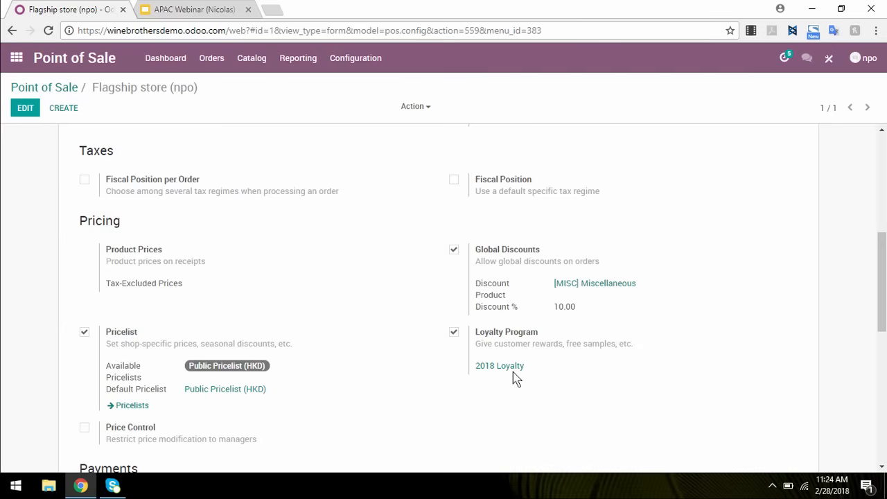
mouse_move(510, 372)
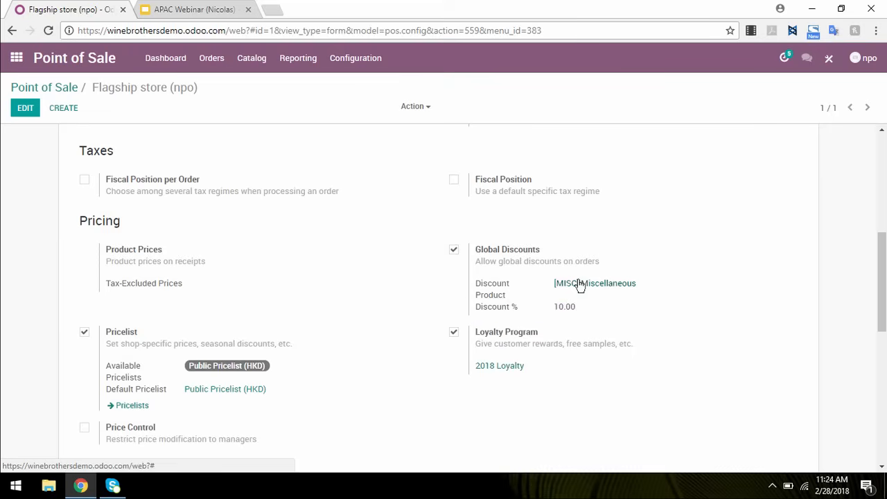
scroll(526, 298, down, 1)
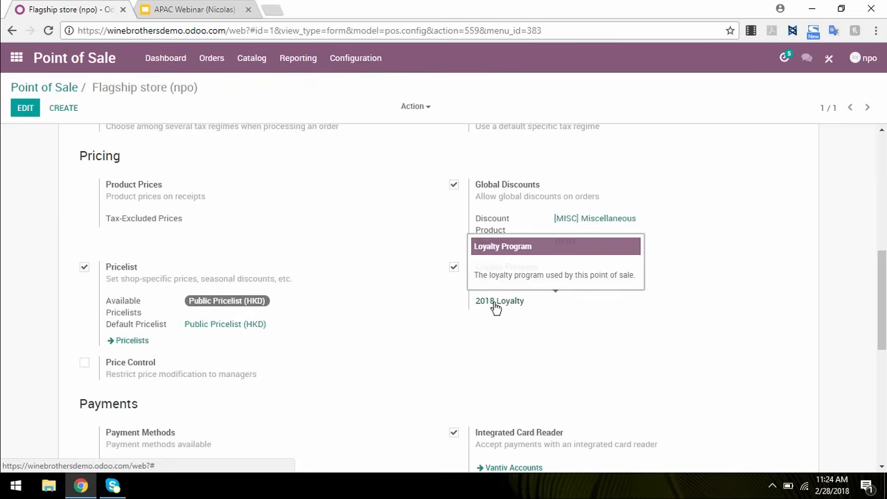
click(494, 306)
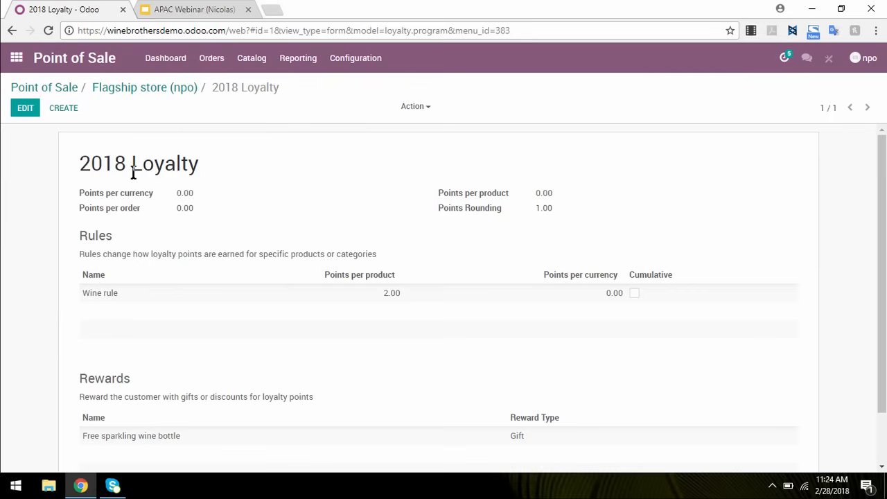
Step: Put the 2018 Loyalty program in edit mode and review its points, rules and rewards
click(23, 109)
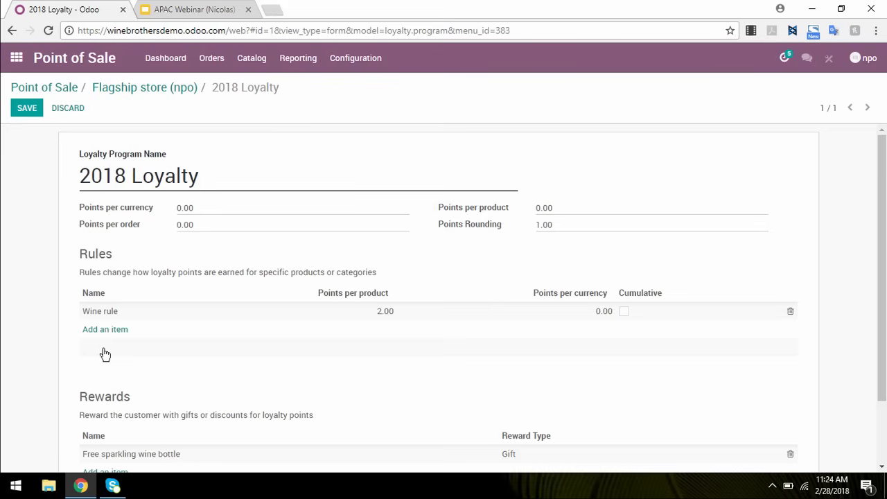
scroll(570, 131, down, 2)
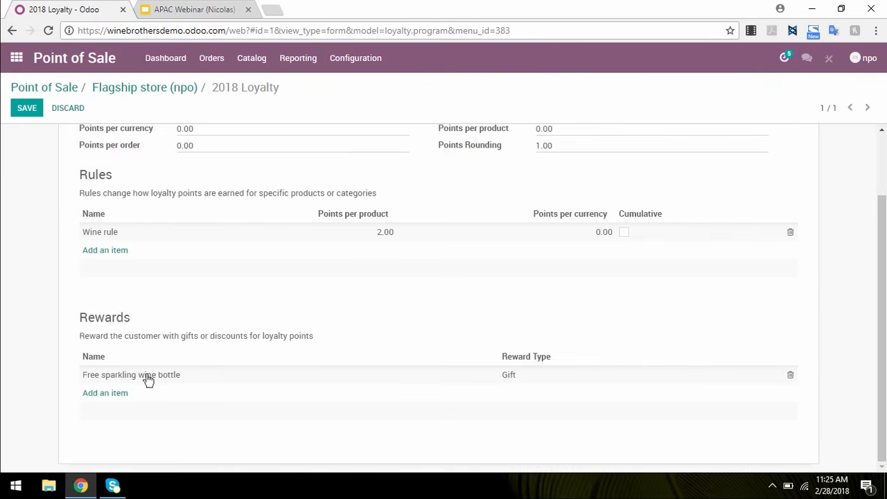
scroll(111, 229, up, 2)
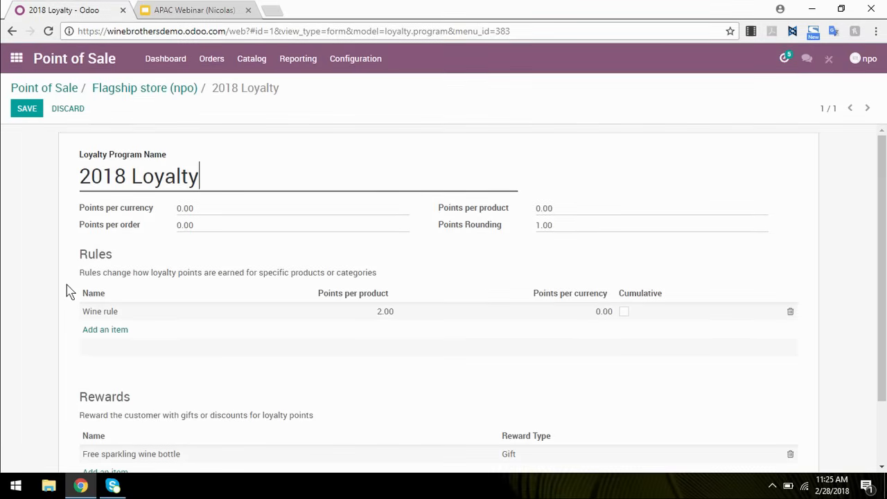
Step: Open the Wine rule, review its rule type and target category options, and save it with its existing settings
click(109, 317)
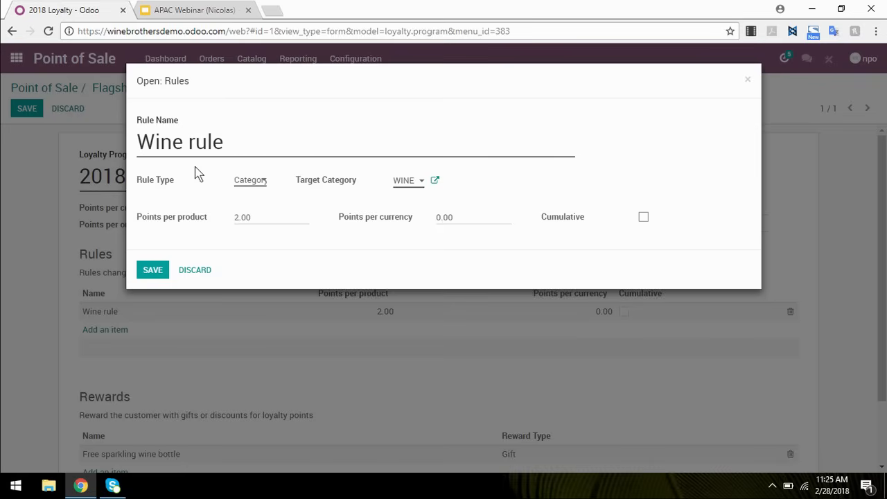
click(253, 185)
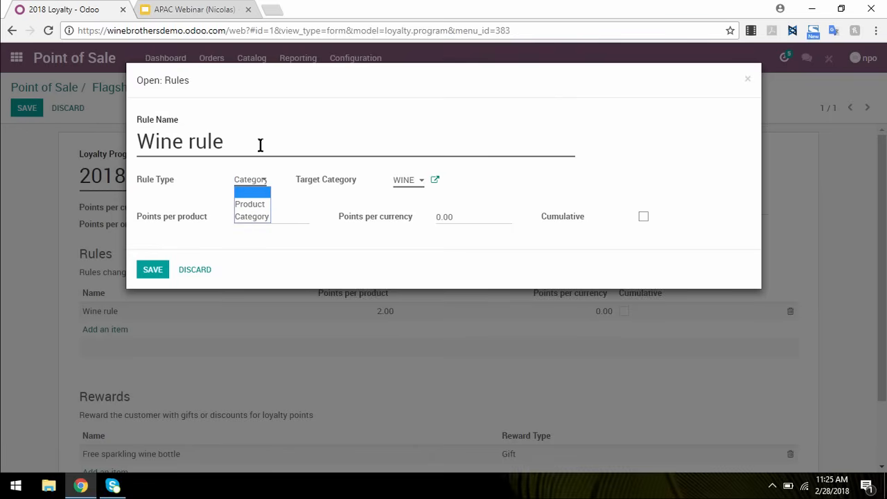
click(193, 201)
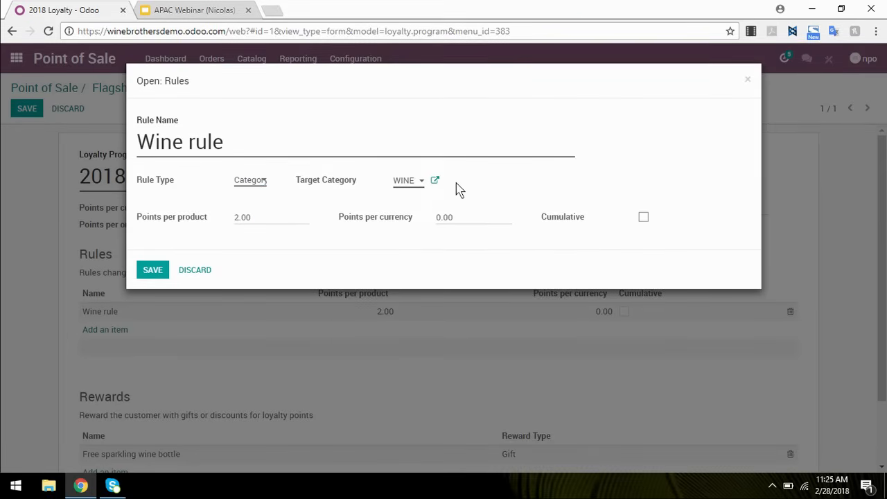
click(411, 189)
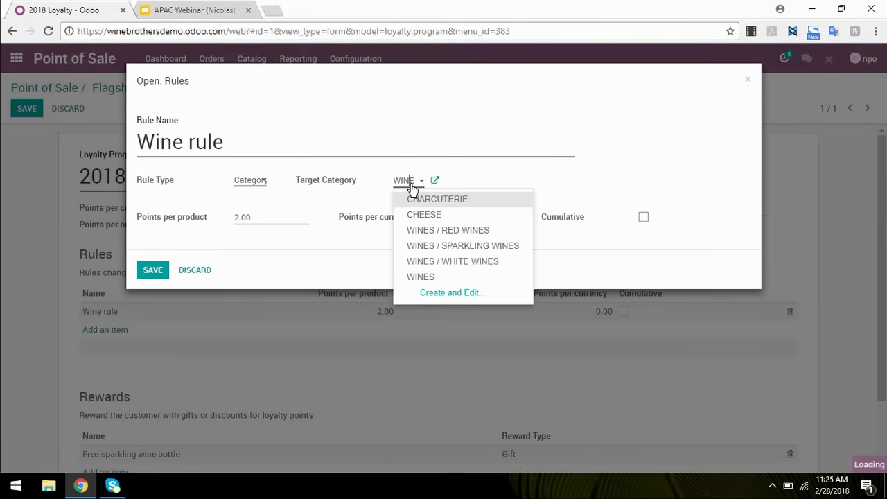
click(568, 189)
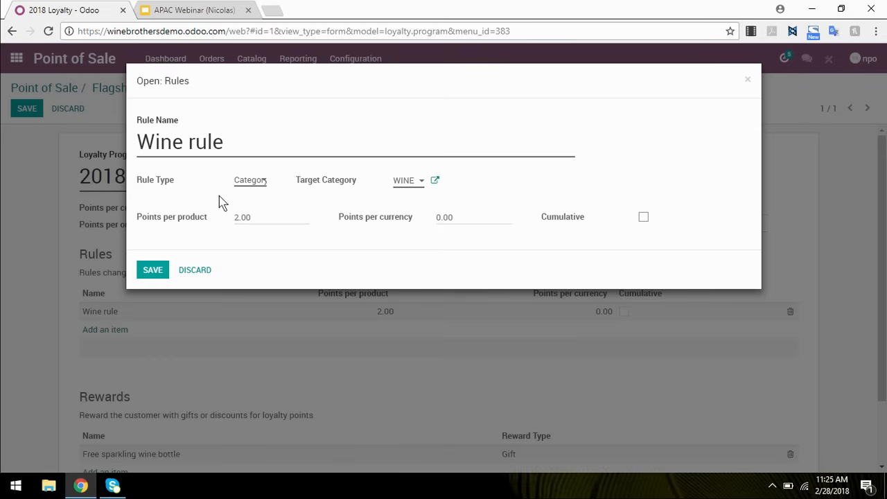
click(163, 276)
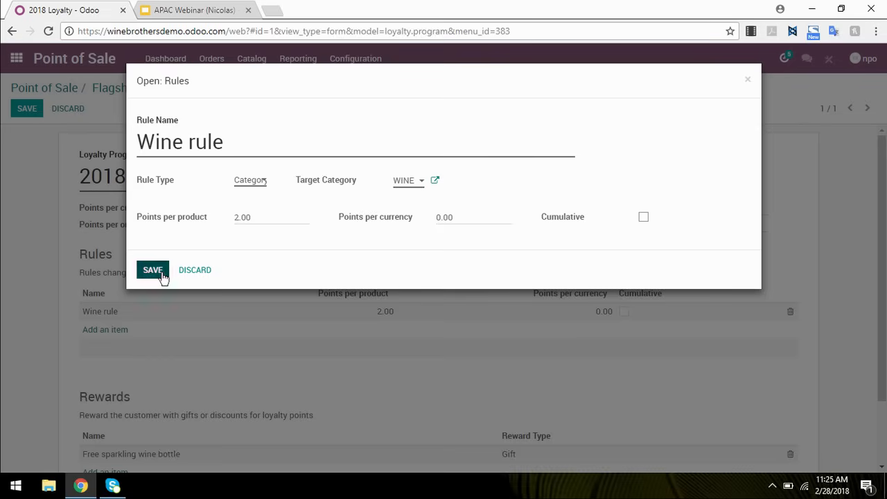
Step: Open the Free sparkling wine bottle reward, review its reward type options and point fields, and save it as it is
scroll(229, 277, down, 1)
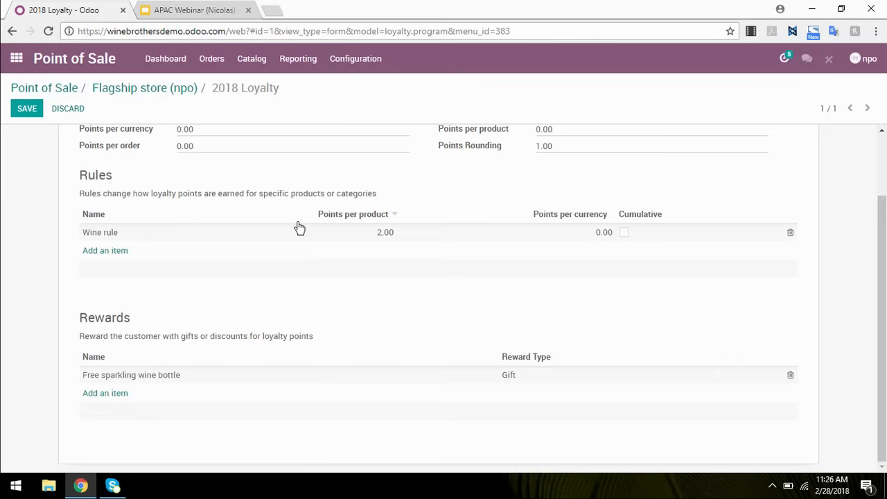
click(109, 377)
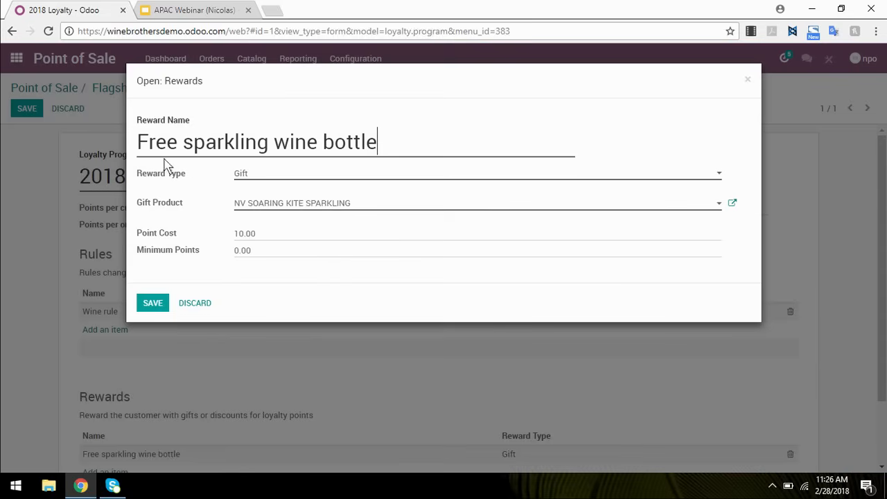
click(267, 178)
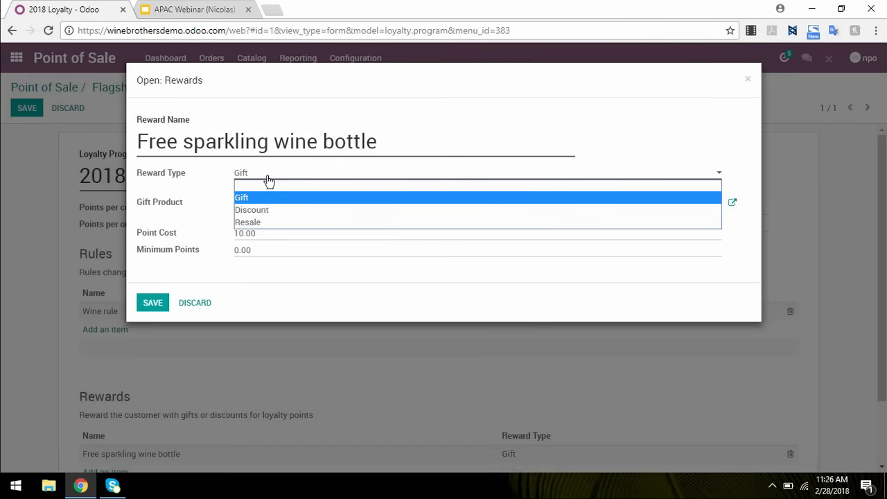
click(431, 127)
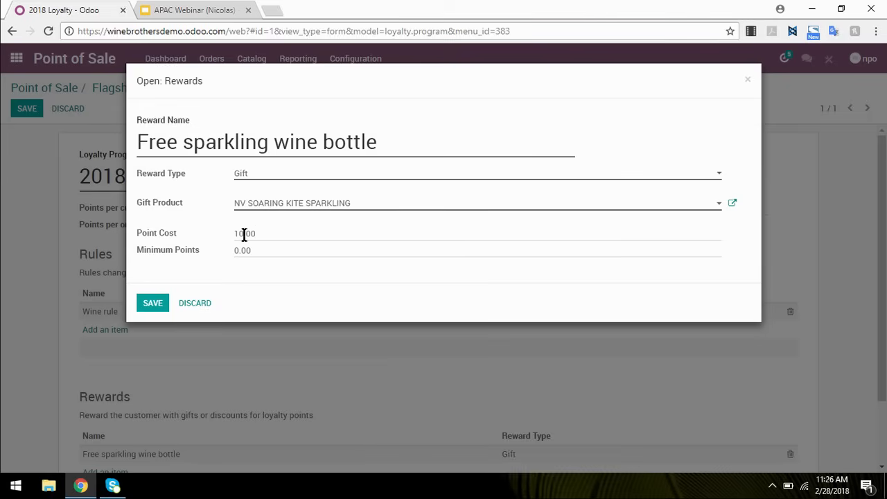
drag(252, 252, 228, 254)
click(152, 305)
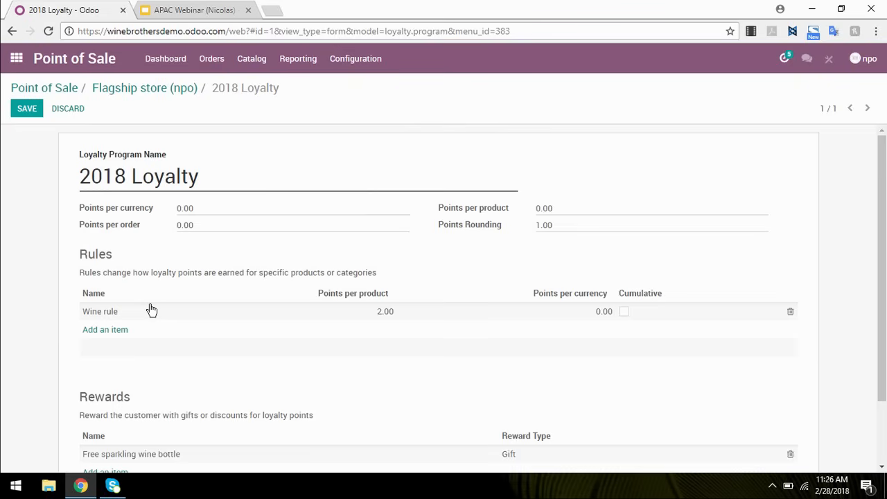
Step: Save the 2018 Loyalty program and return to the list of points of sale
scroll(340, 366, down, 2)
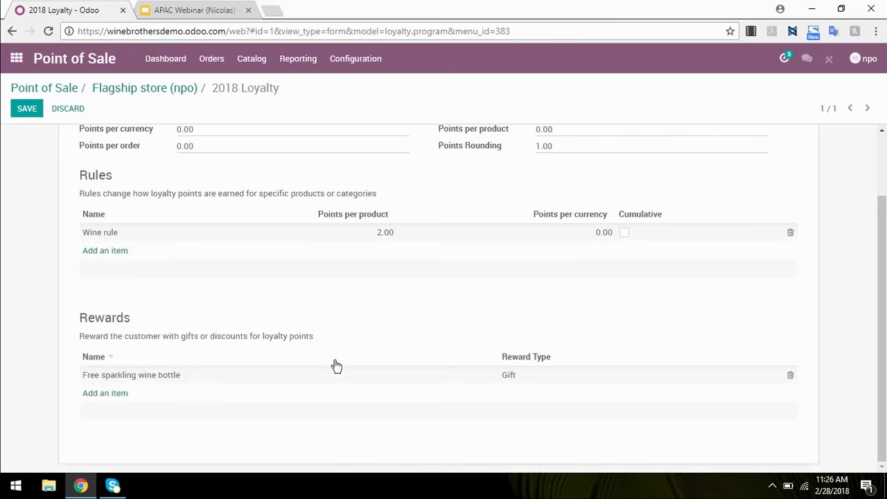
scroll(392, 355, up, 2)
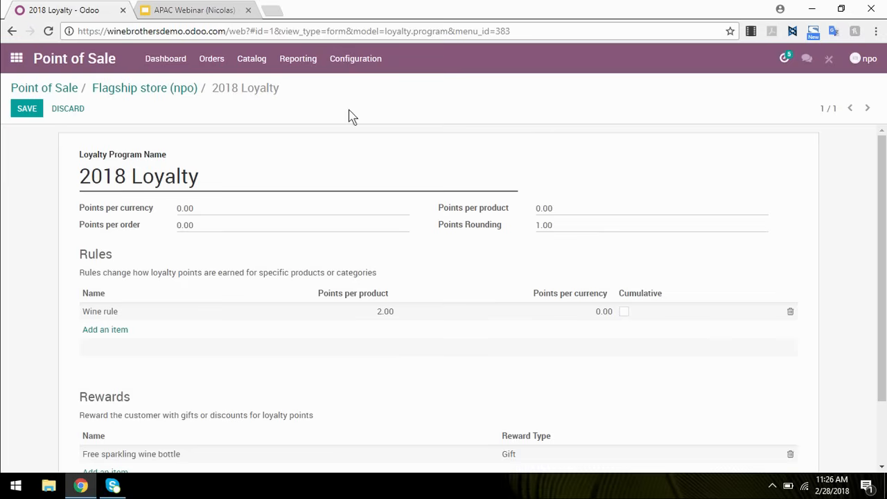
click(128, 90)
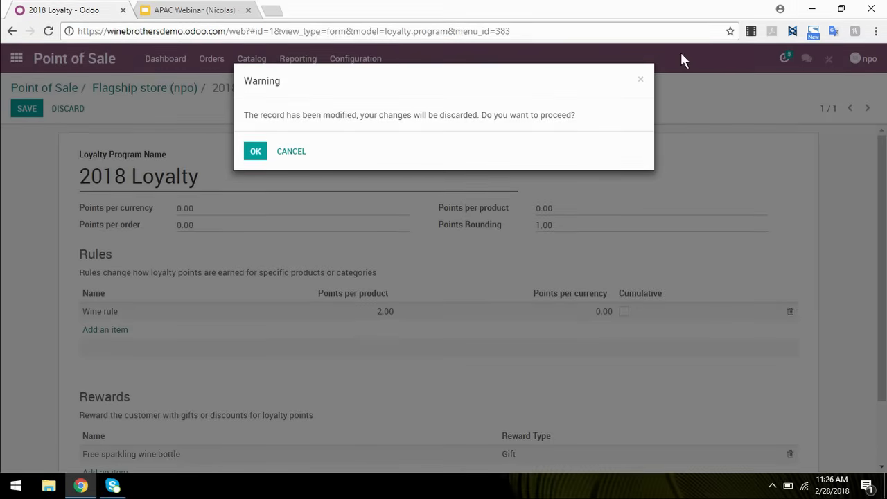
click(640, 84)
click(25, 110)
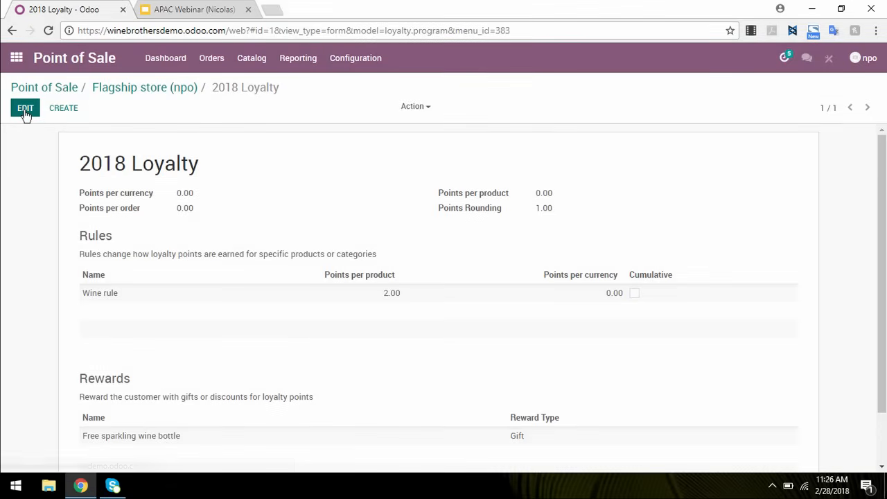
click(67, 94)
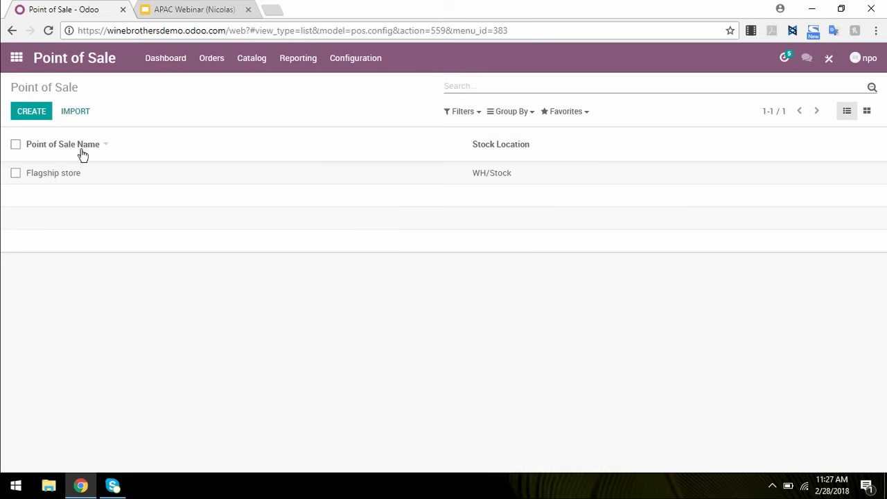
click(74, 178)
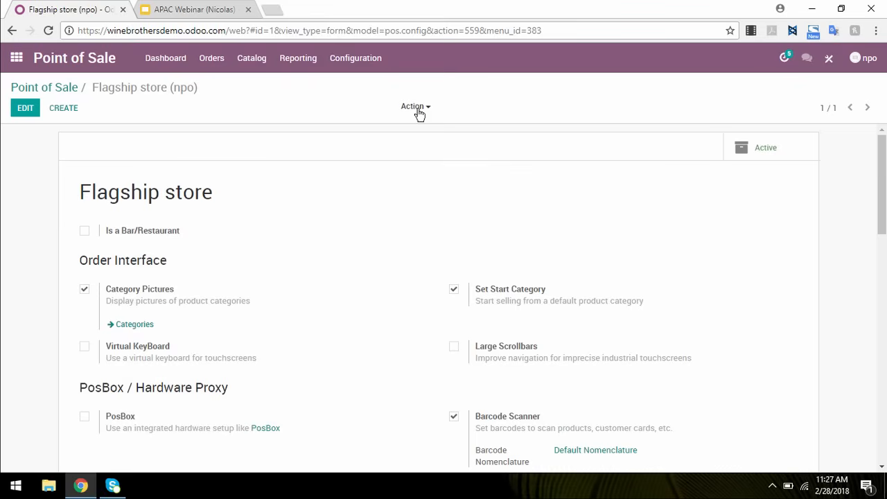
click(69, 90)
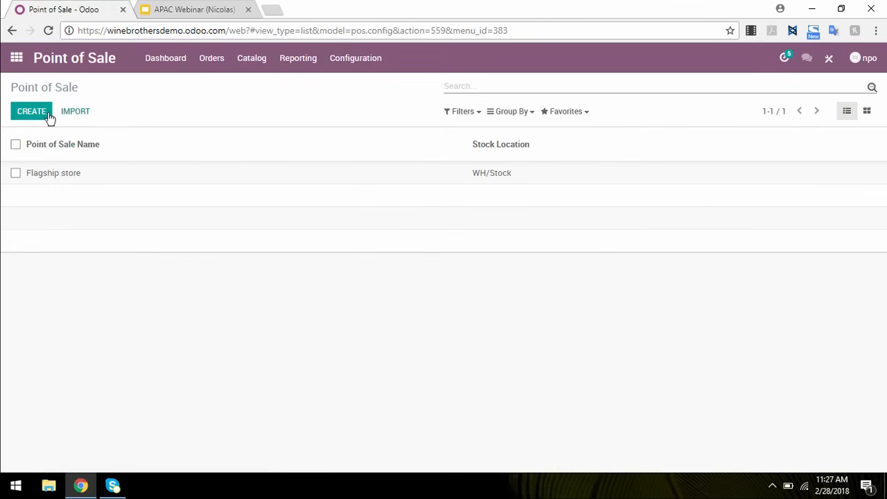
click(35, 118)
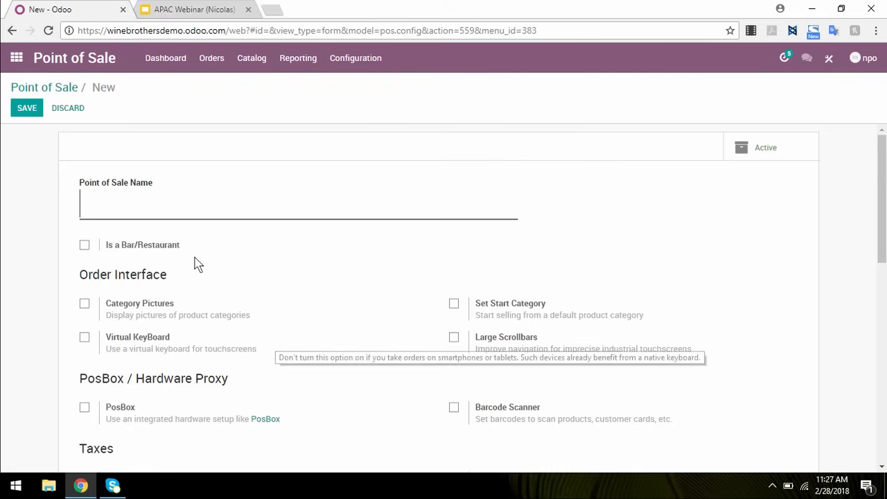
click(61, 88)
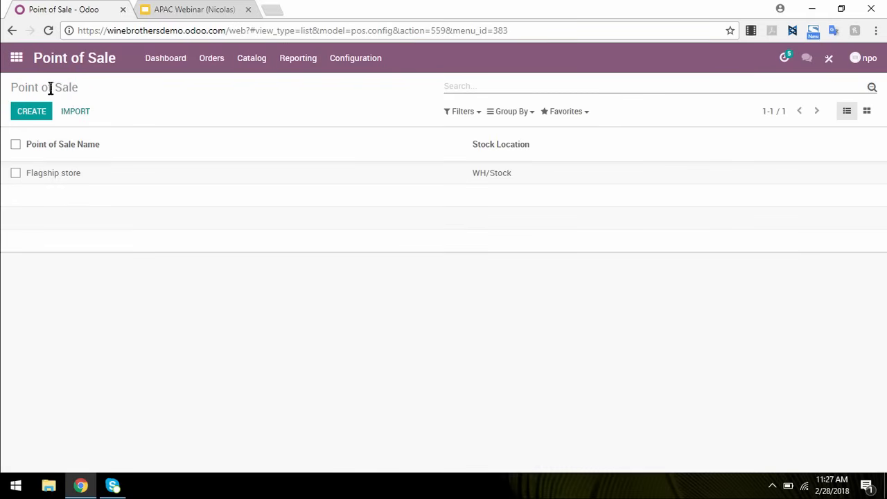
Step: Open the Flagship store and duplicate its point of sale configuration
click(101, 174)
click(415, 107)
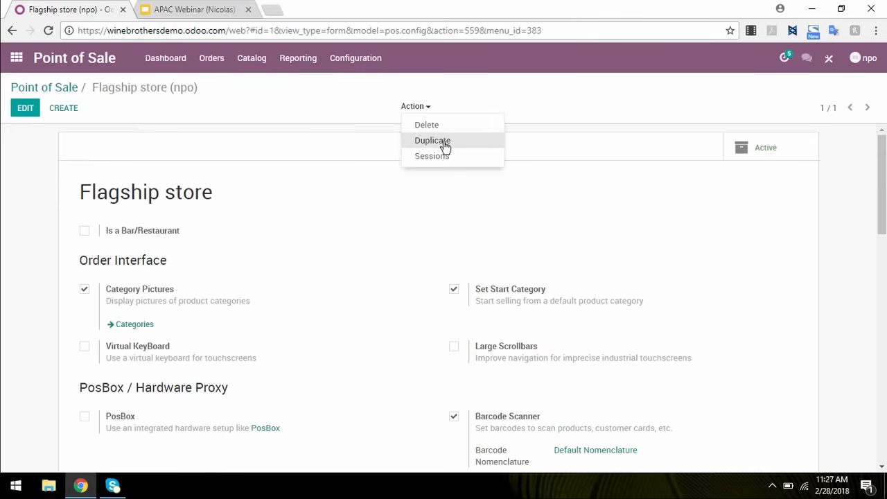
click(434, 141)
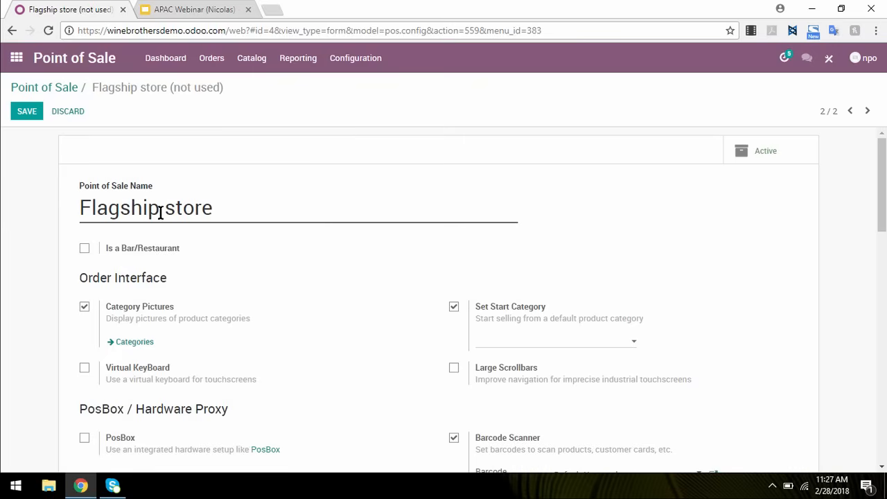
Step: Rename the duplicated point of sale as 2ndstreet store
drag(160, 212, 75, 214)
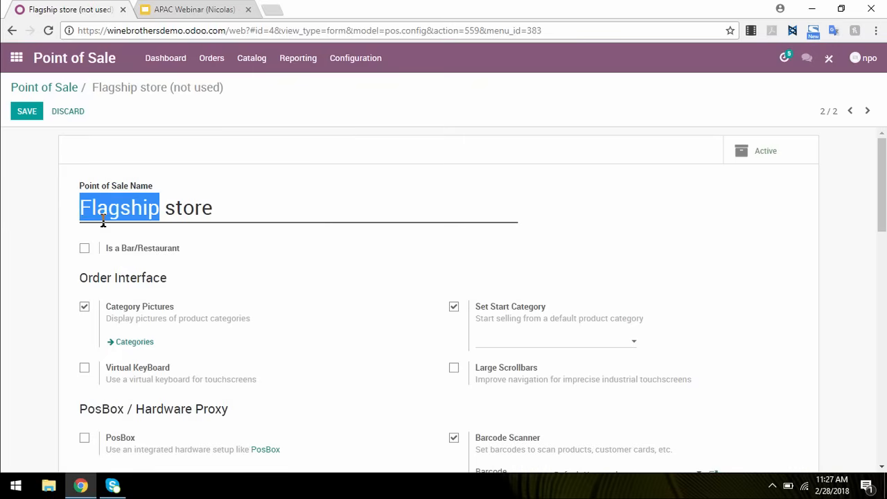
text(2nd s)
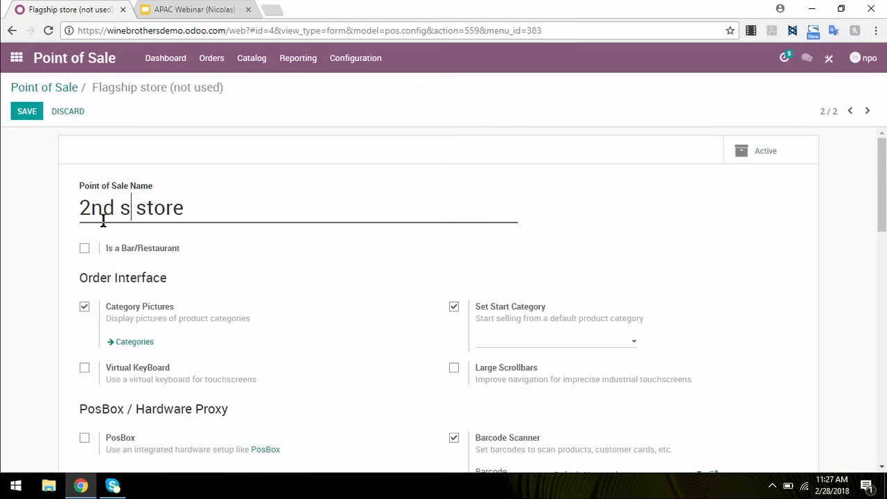
text(treet)
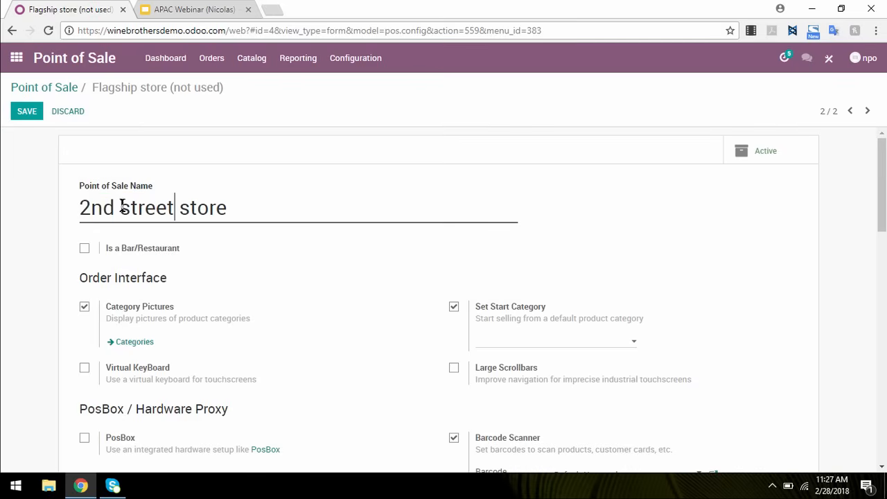
click(121, 207)
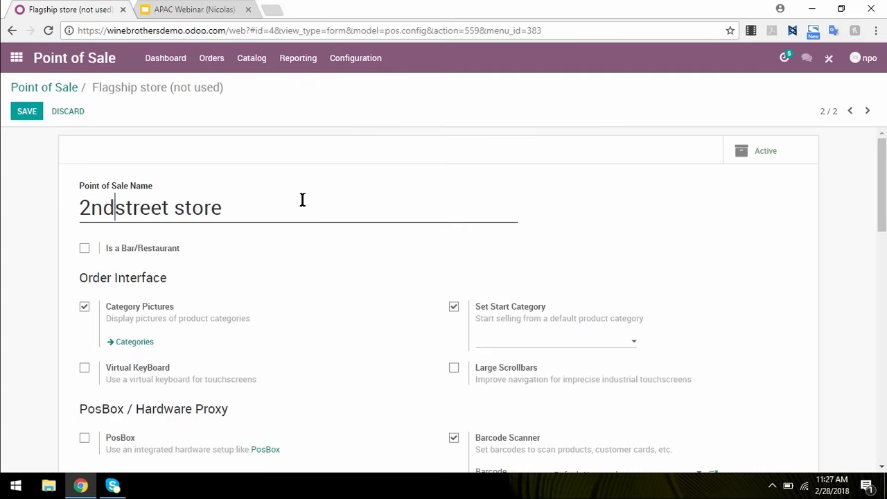
Step: Set the duplicated store's inventory stock location to 2ND/Stock and save the point of sale
scroll(479, 291, down, 3)
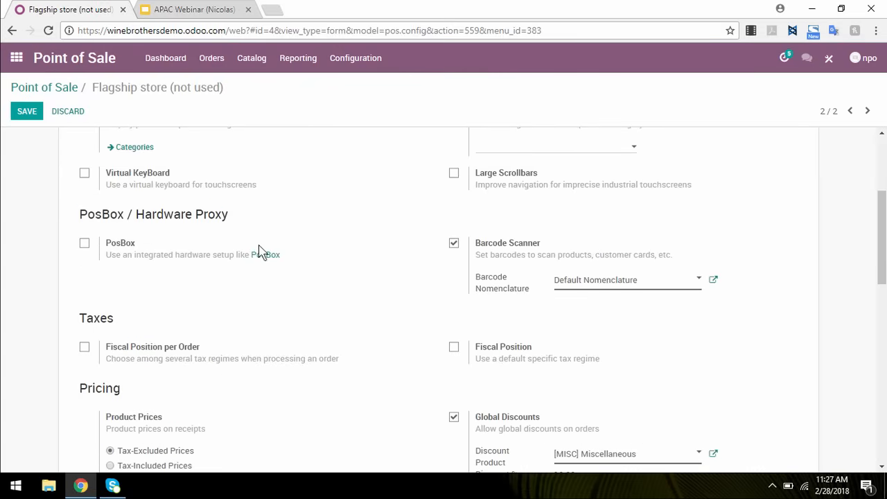
scroll(465, 288, down, 1)
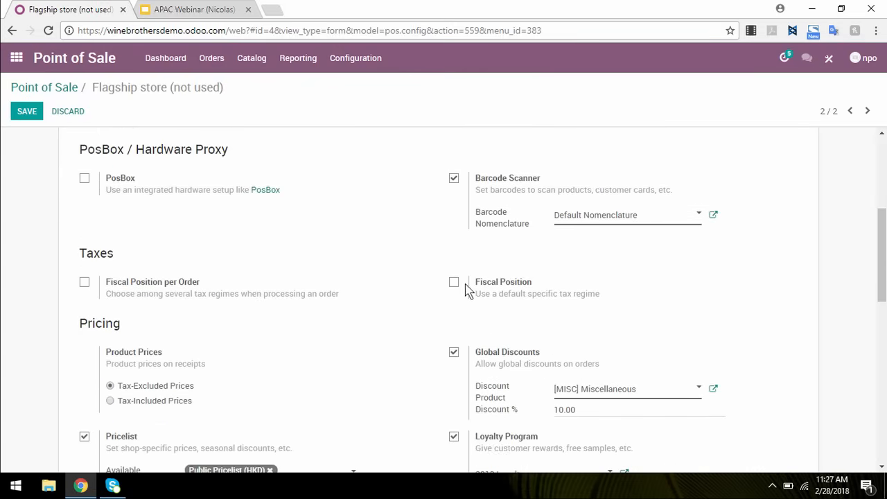
scroll(553, 279, down, 4)
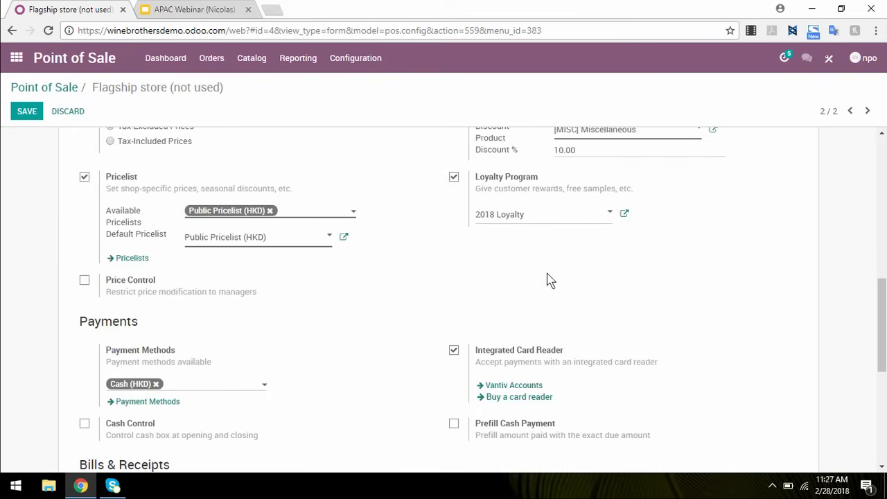
scroll(545, 282, down, 2)
scroll(545, 281, up, 2)
scroll(493, 289, down, 3)
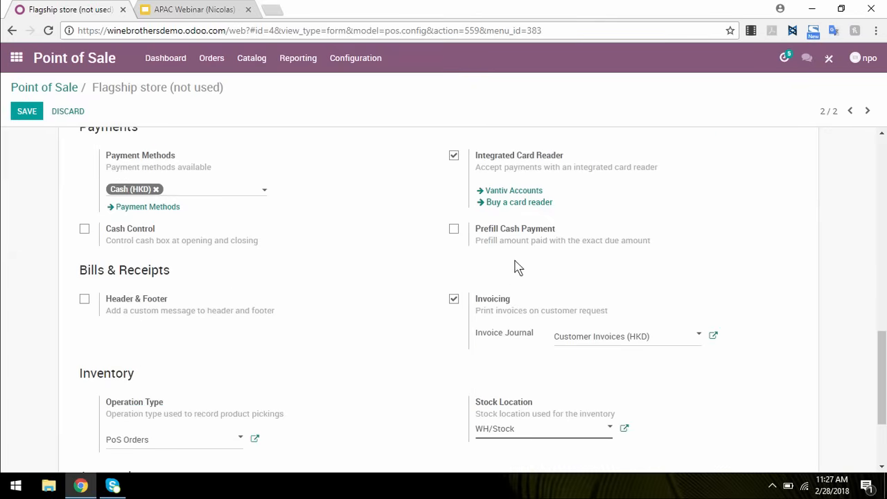
scroll(516, 268, down, 2)
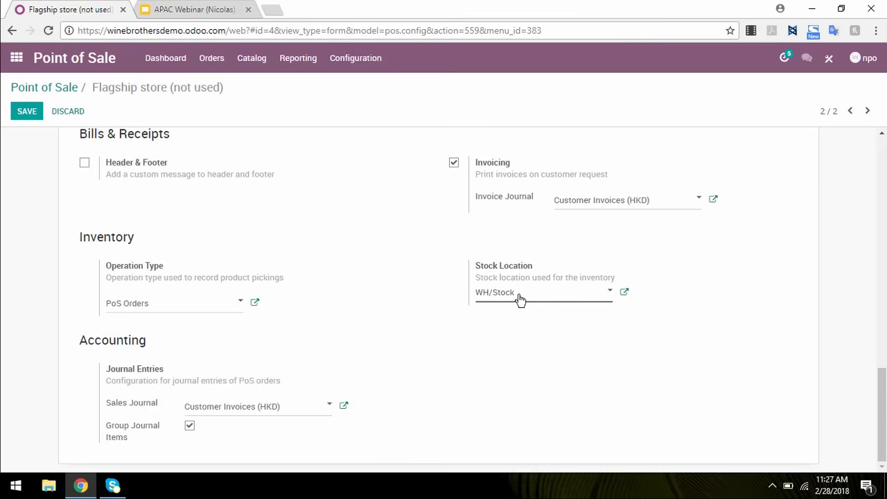
click(519, 296)
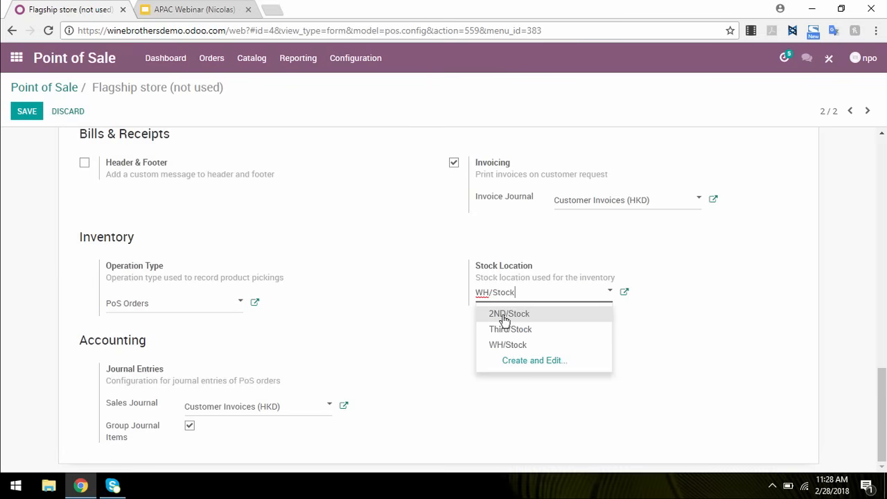
click(503, 320)
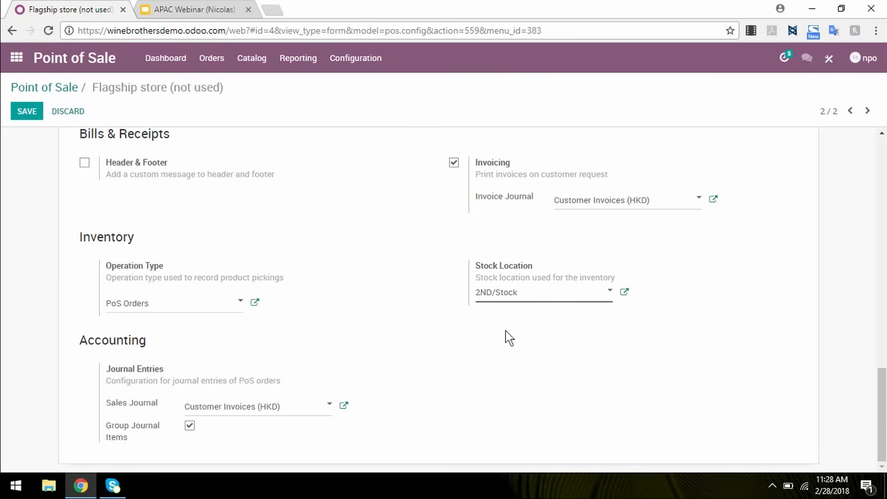
scroll(483, 346, up, 10)
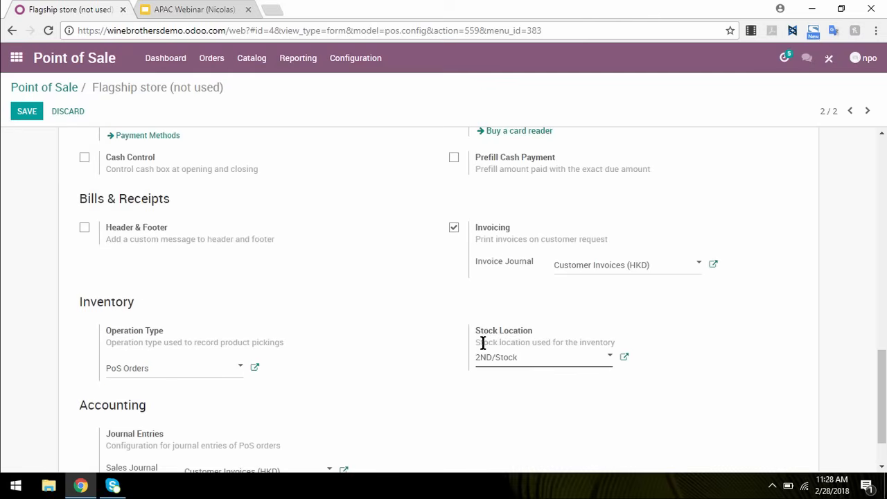
click(27, 113)
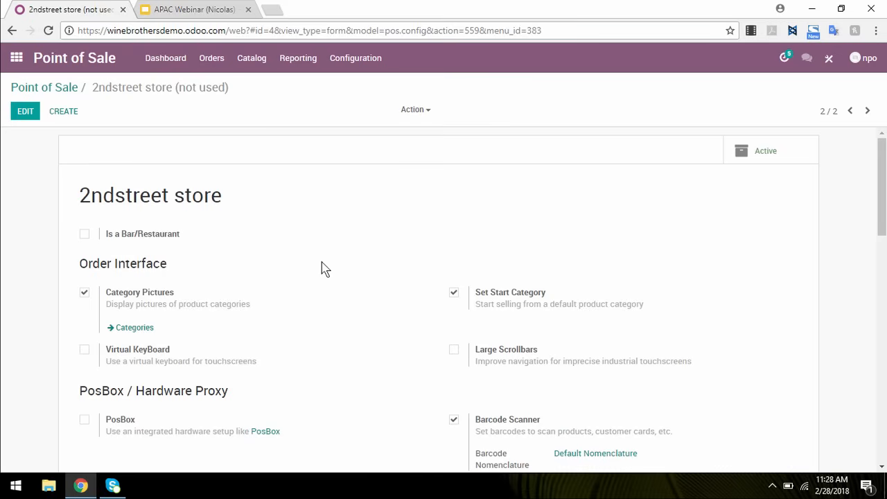
Step: Return to the Point of Sale dashboard and resume the Flagship store's selling session
click(54, 88)
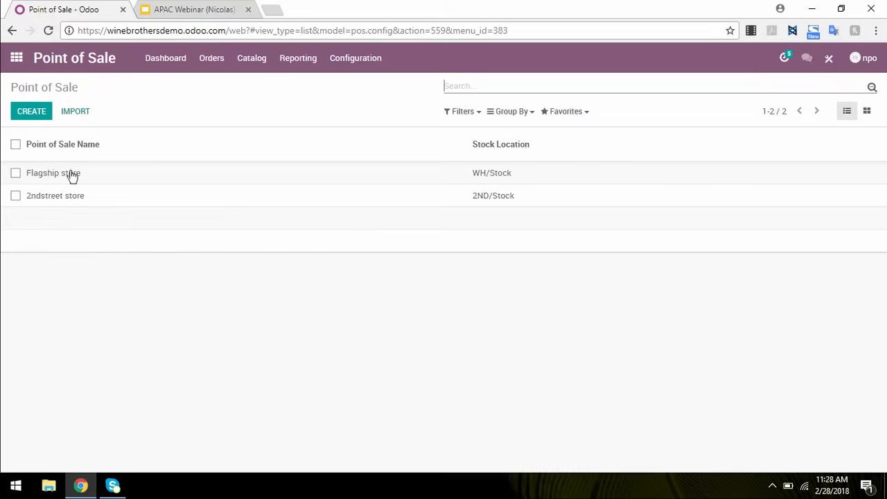
click(164, 61)
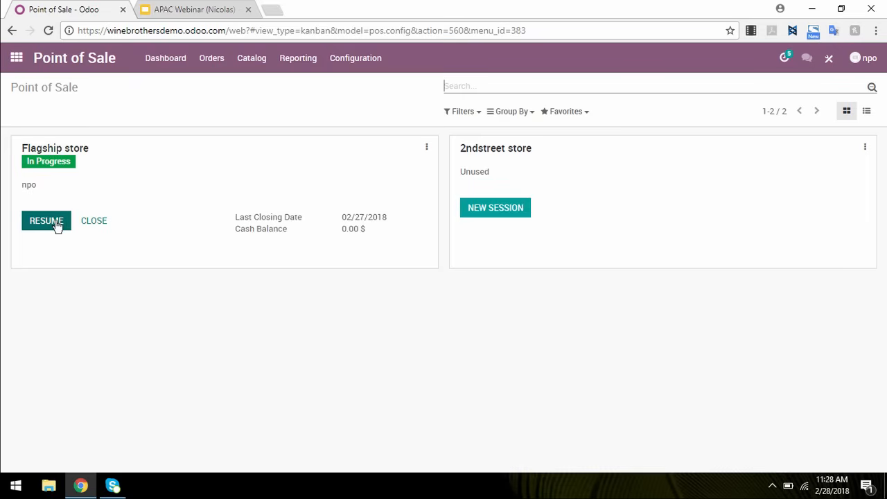
click(252, 60)
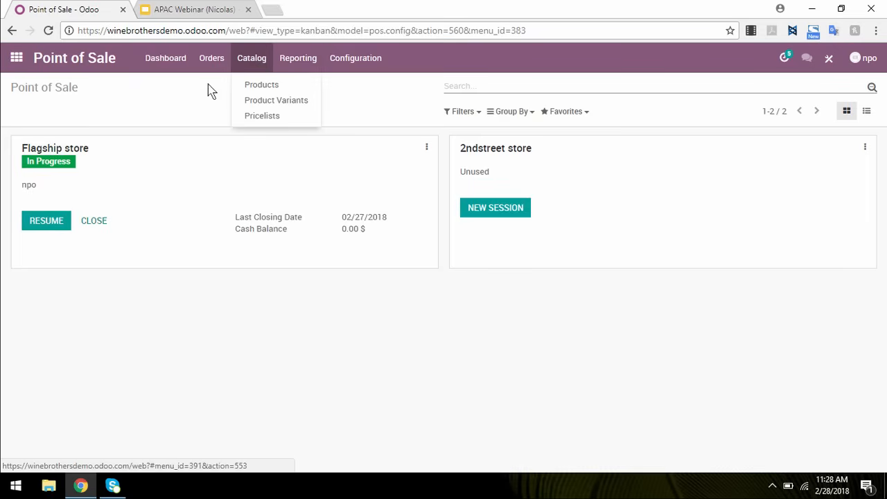
mouse_move(358, 64)
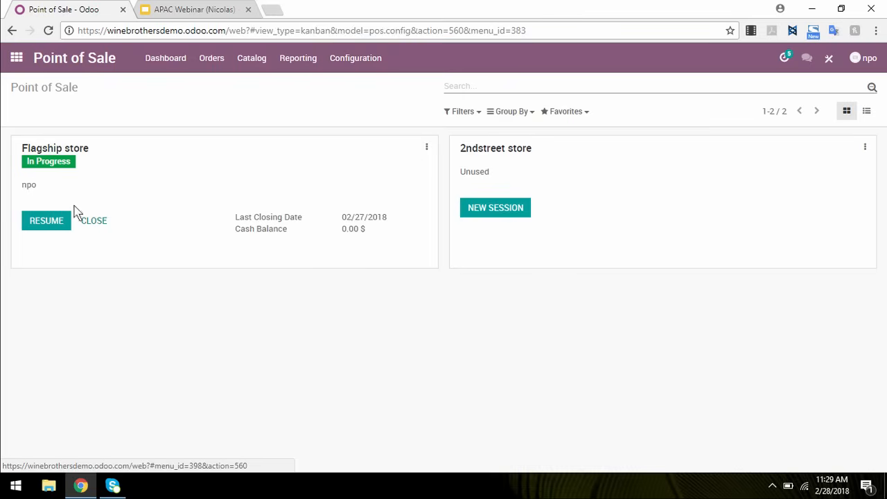
click(46, 222)
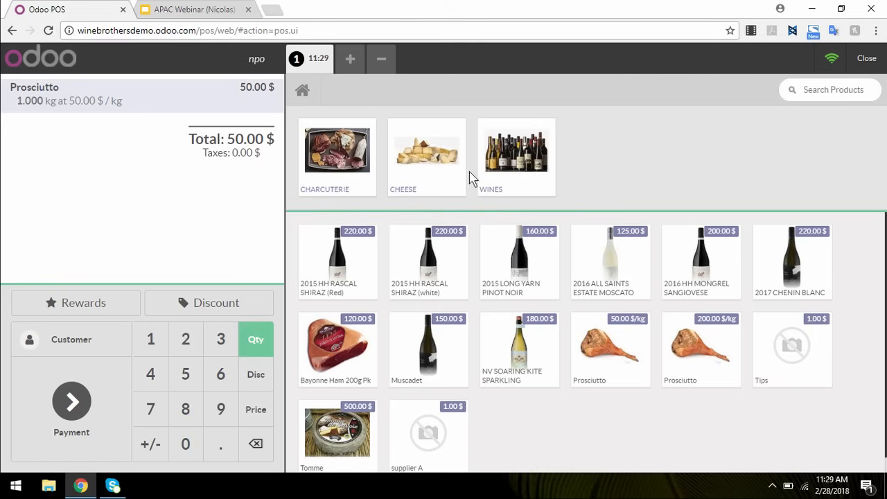
Step: Browse the products in the Charcuterie, Cheese and Wines categories, returning to the full product list
click(338, 177)
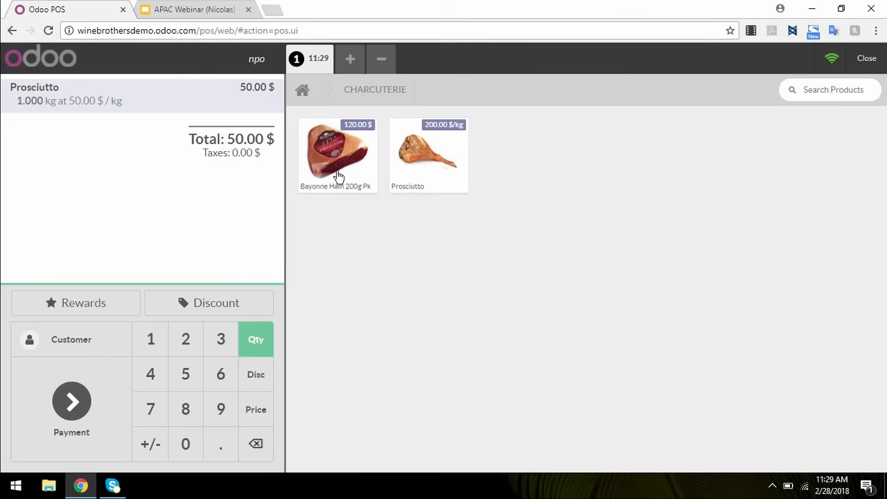
click(302, 91)
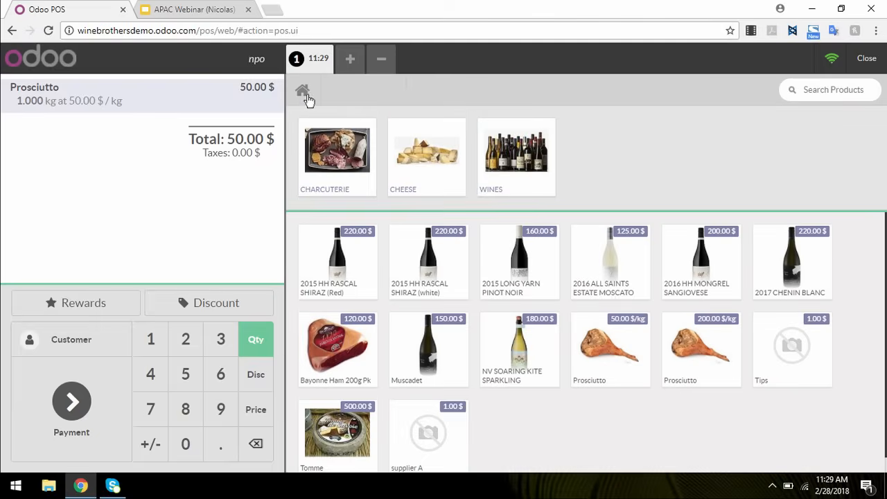
click(426, 174)
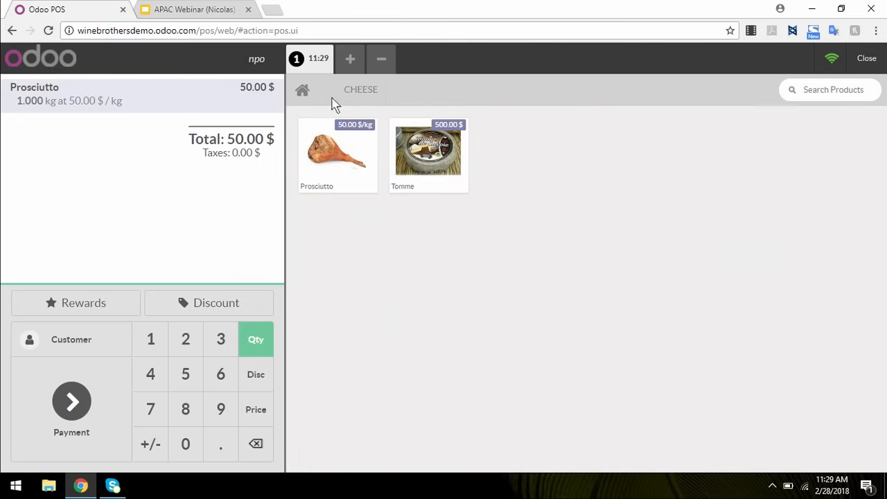
click(302, 91)
click(513, 163)
click(300, 90)
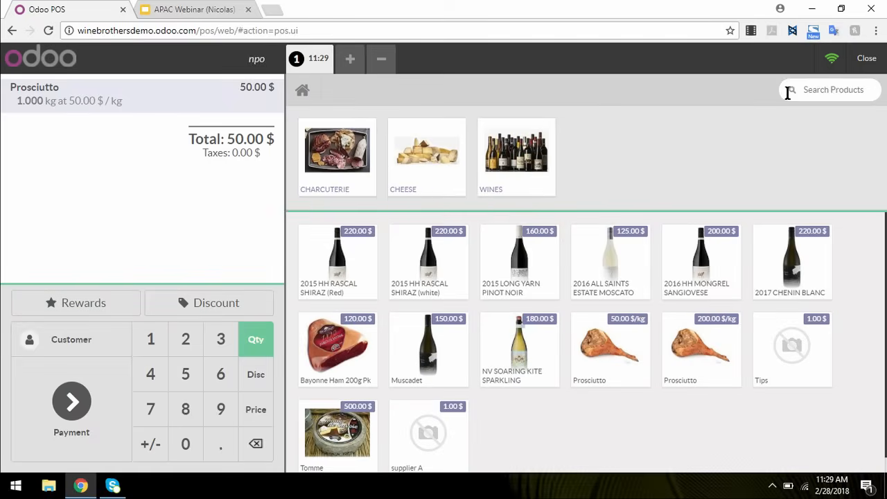
Step: Search the products for "pros" and clear the search to show the full product list again
click(788, 93)
text(p)
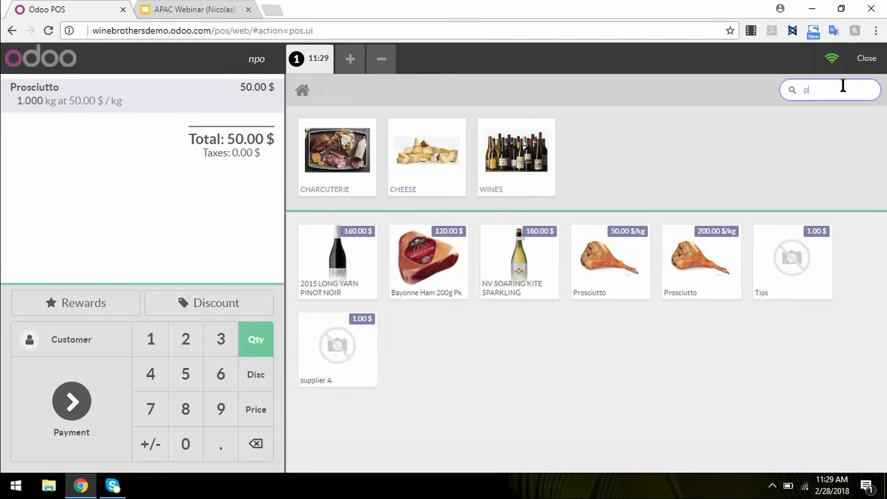
text(roc)
key(BackSpace)
text(s)
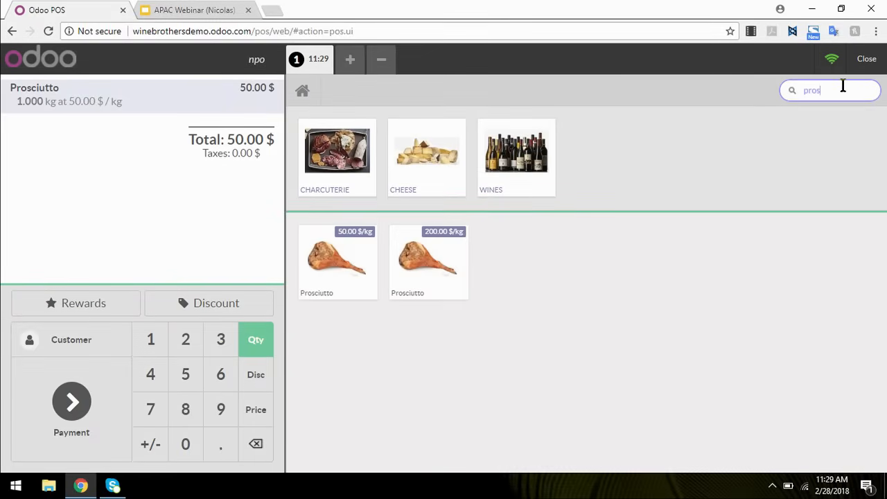
key(BackSpace)
key(BackSpace)
key(BackSpace)
key(BackSpace)
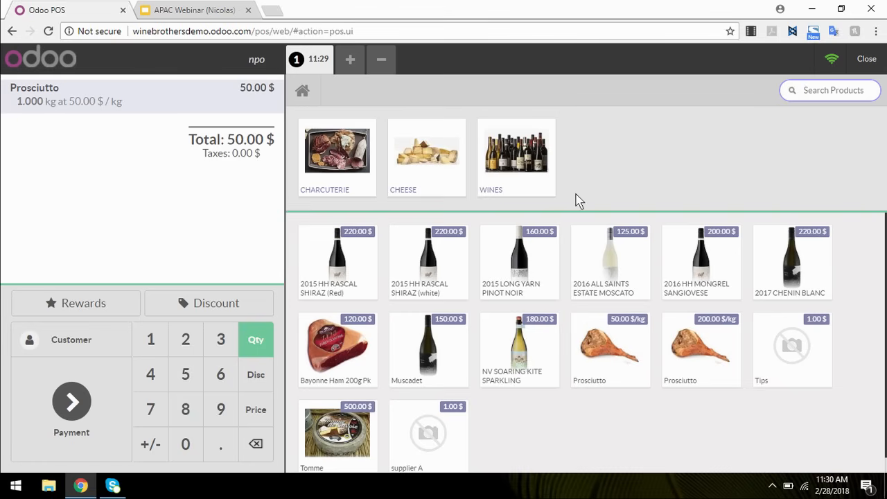
Step: Replace the cart contents with one 2015 HH RASCAL SHIRAZ (white) and 0.5 kg of the 50.00 $/kg Prosciutto
click(255, 448)
click(255, 449)
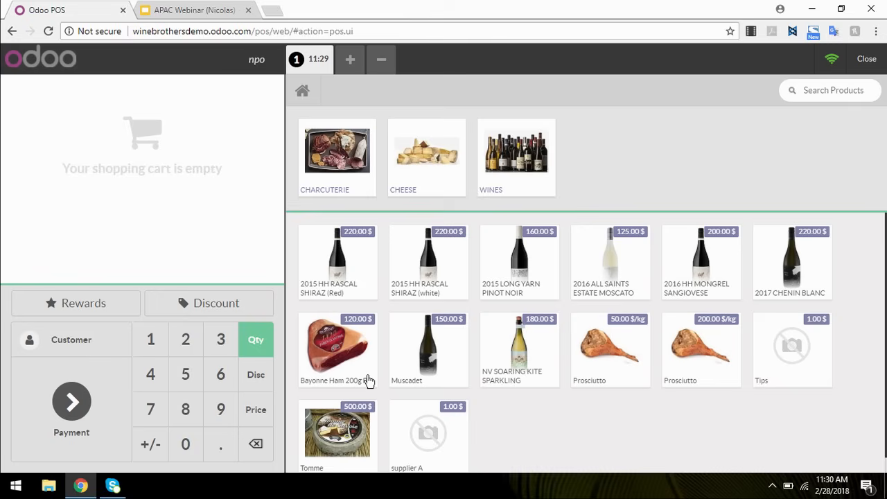
click(427, 266)
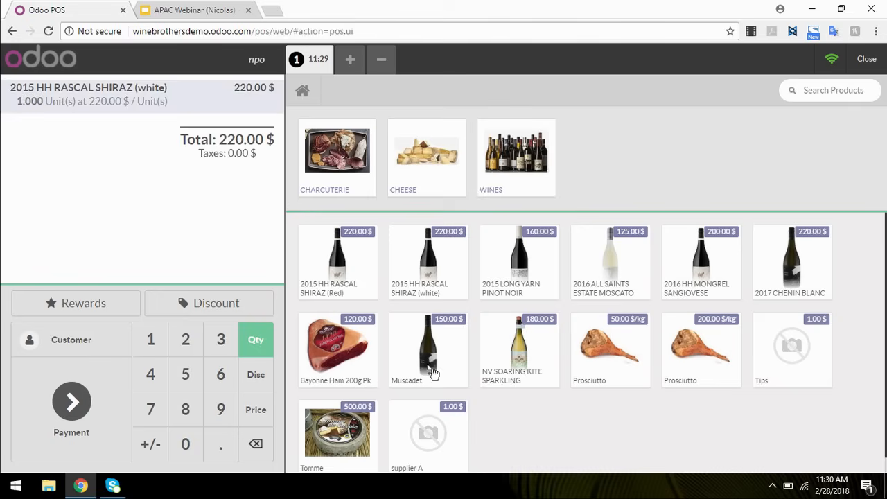
click(592, 374)
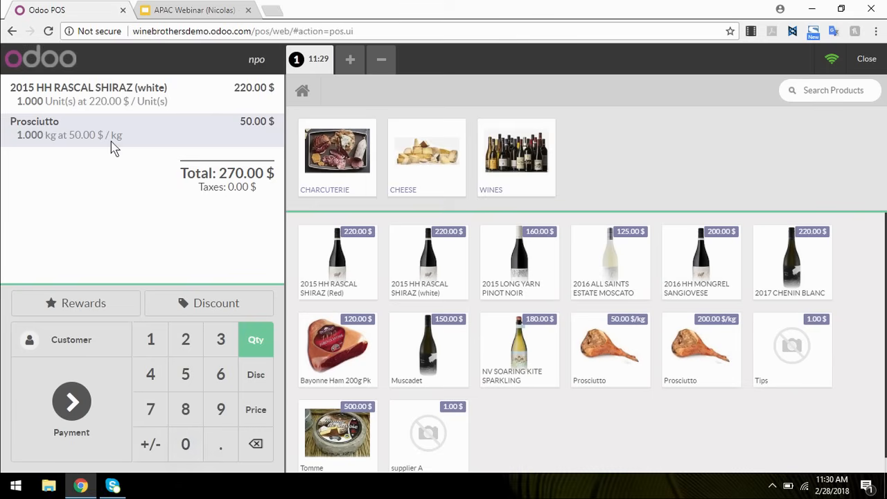
click(188, 449)
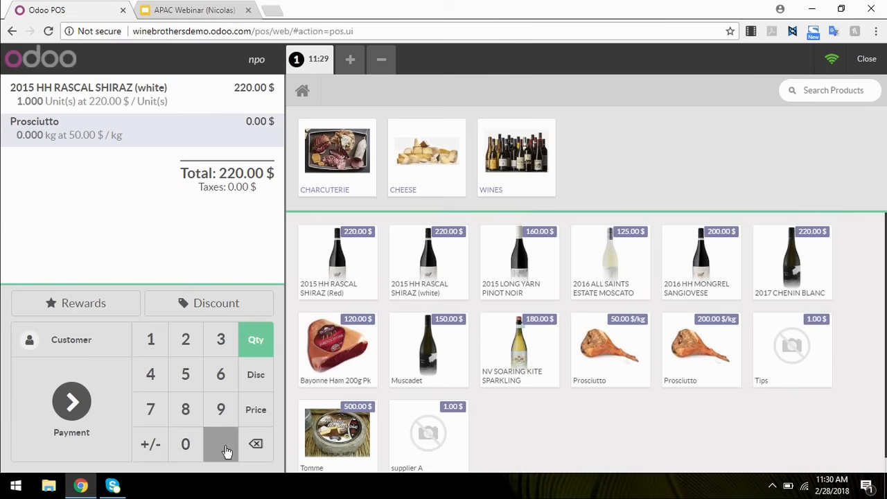
click(193, 378)
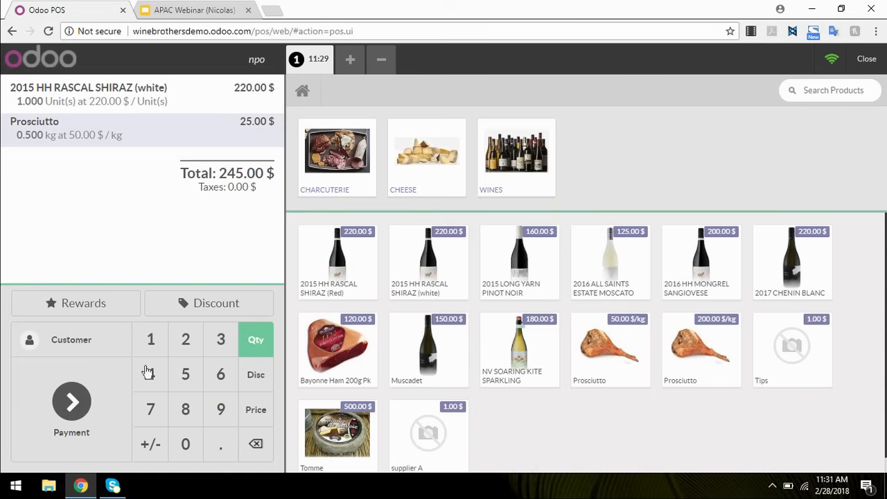
Step: Assign the existing customer listed directly above the TEST entry to the current order
click(70, 348)
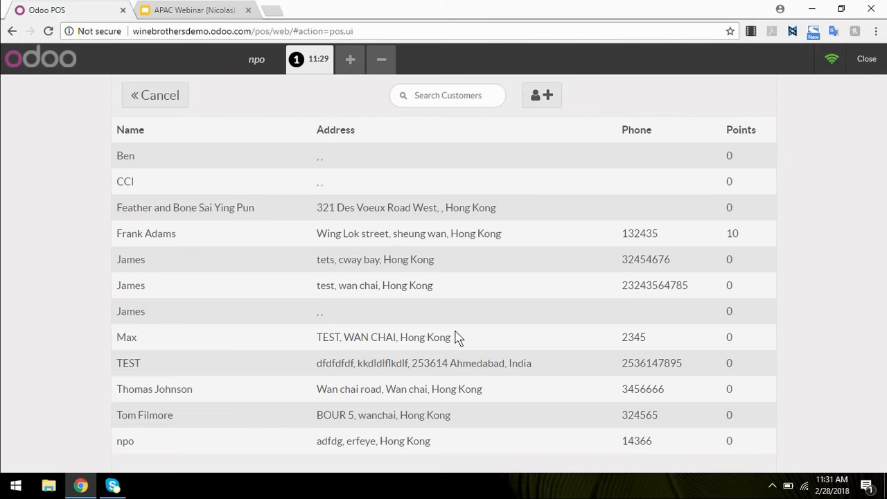
click(155, 348)
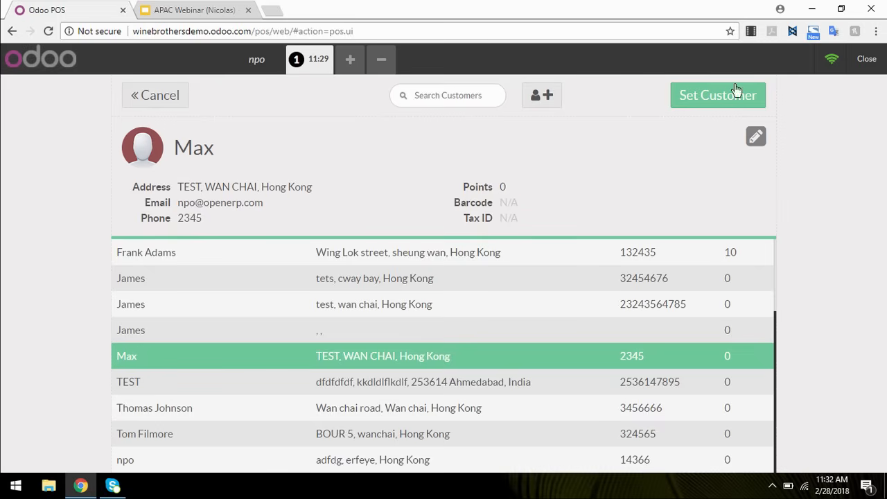
click(711, 101)
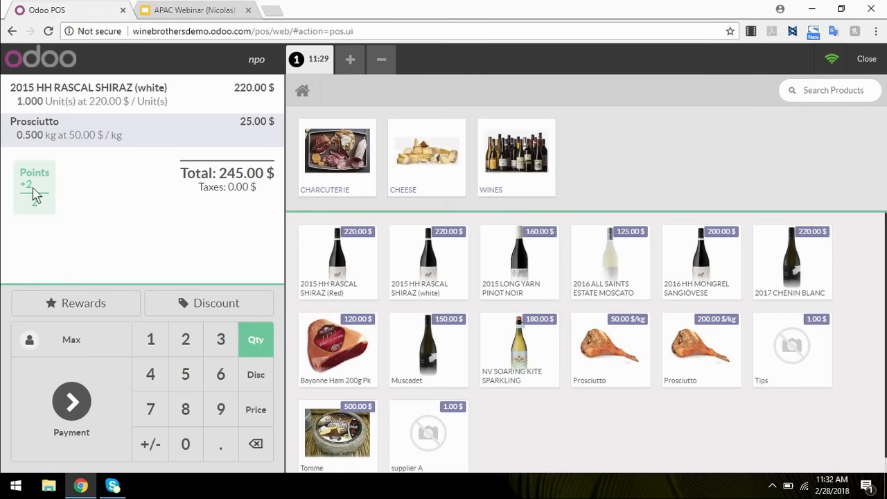
Step: Pay the order with Cash (HKD), tendering 250.00, request an invoice and validate the payment
click(79, 418)
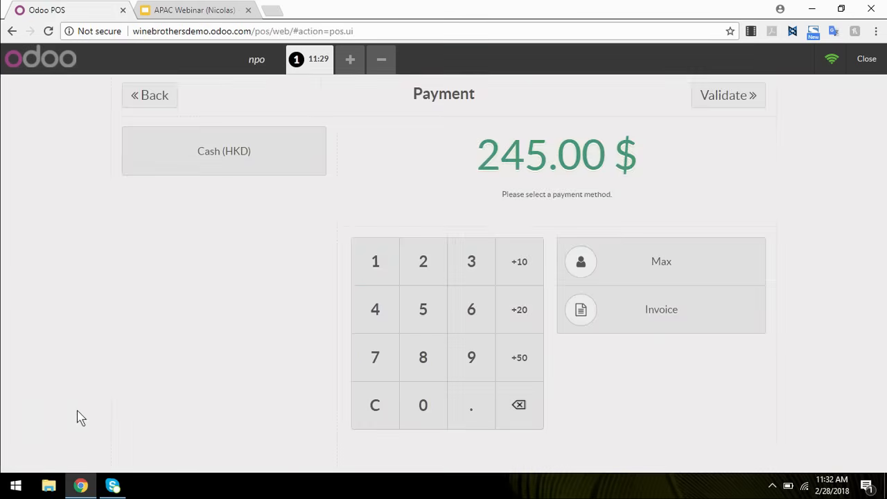
click(222, 163)
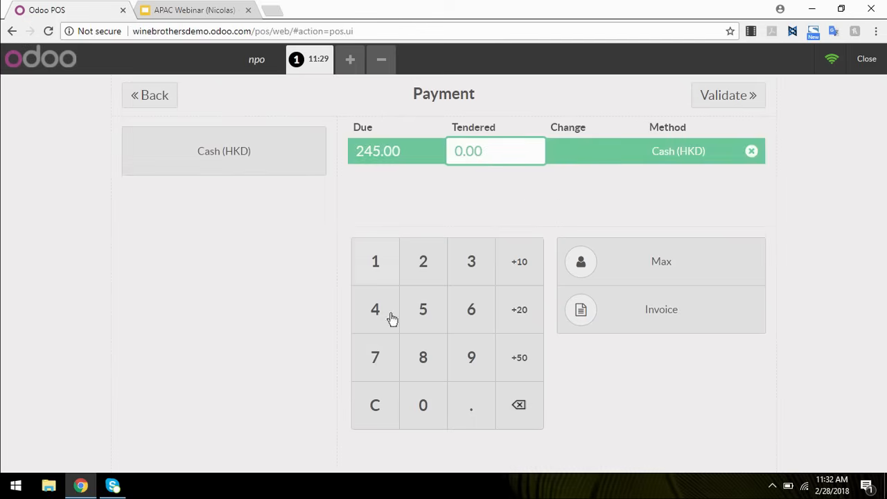
click(423, 263)
click(423, 309)
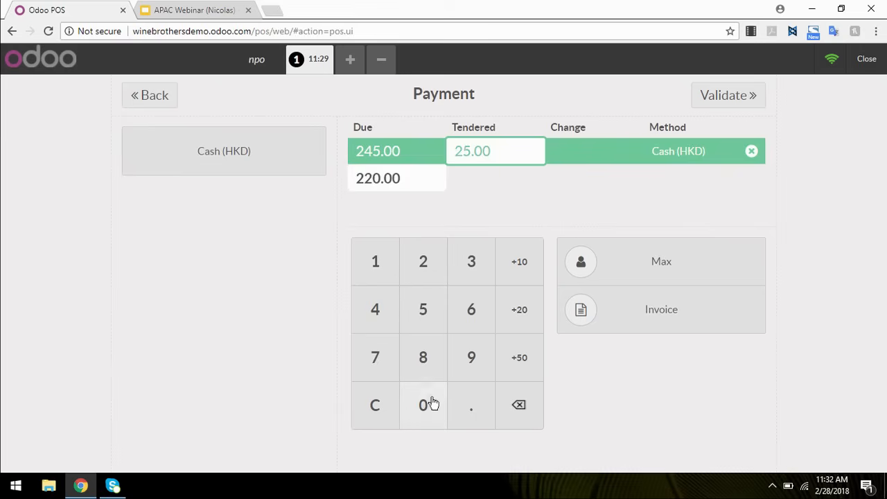
click(423, 406)
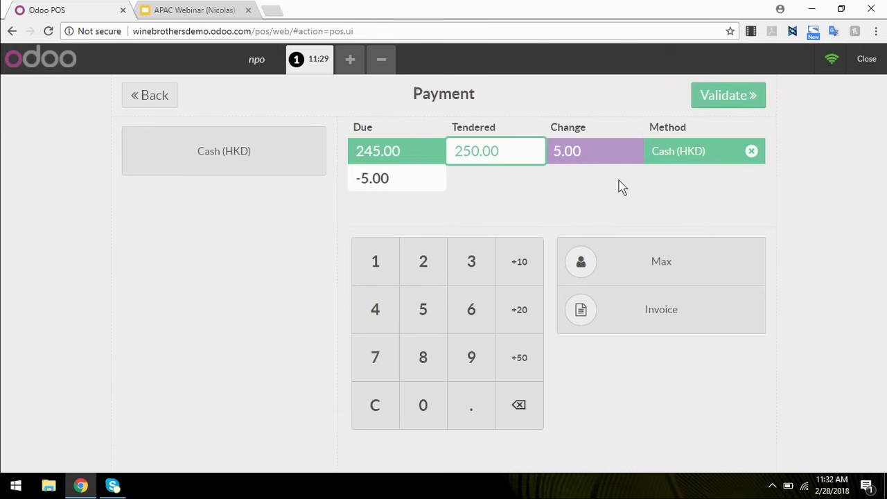
click(666, 322)
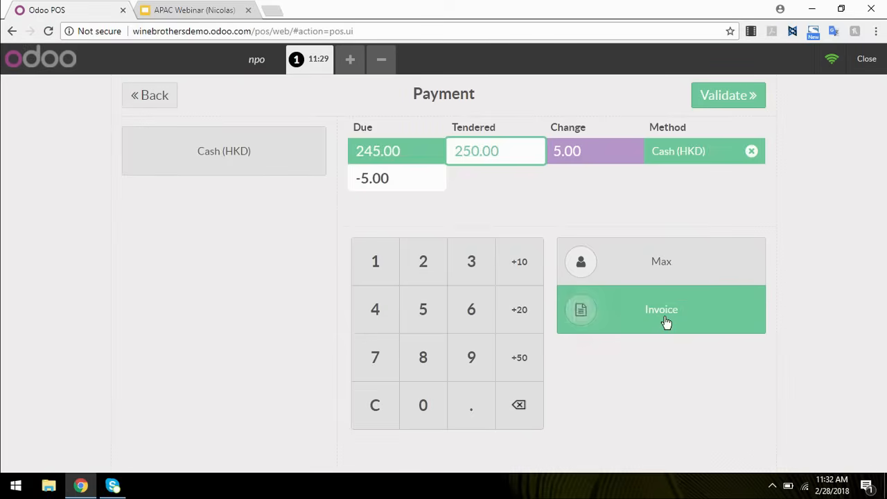
click(742, 104)
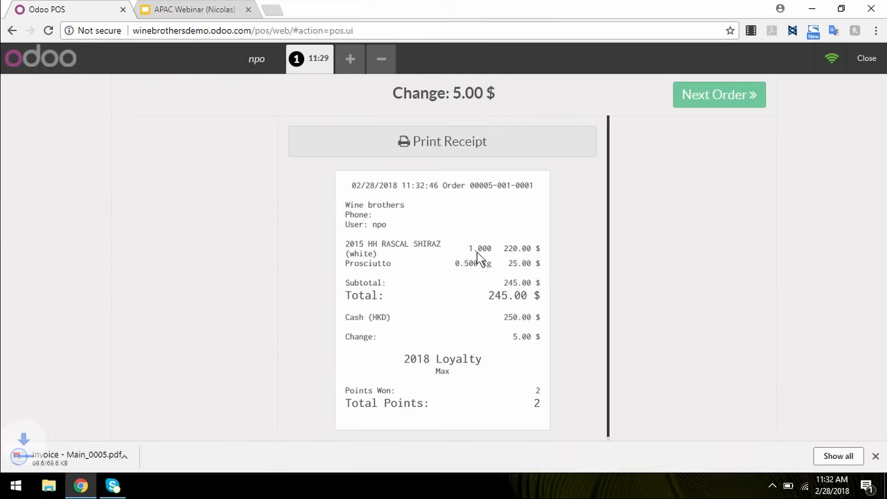
Step: Open the downloaded invoice PDF, review its customer details, order lines and totals, and close it
click(65, 458)
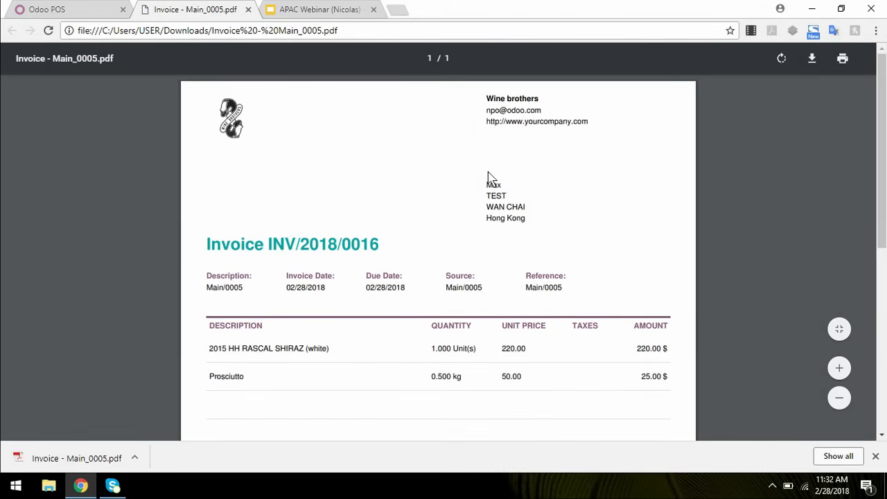
scroll(354, 187, down, 5)
scroll(463, 368, up, 4)
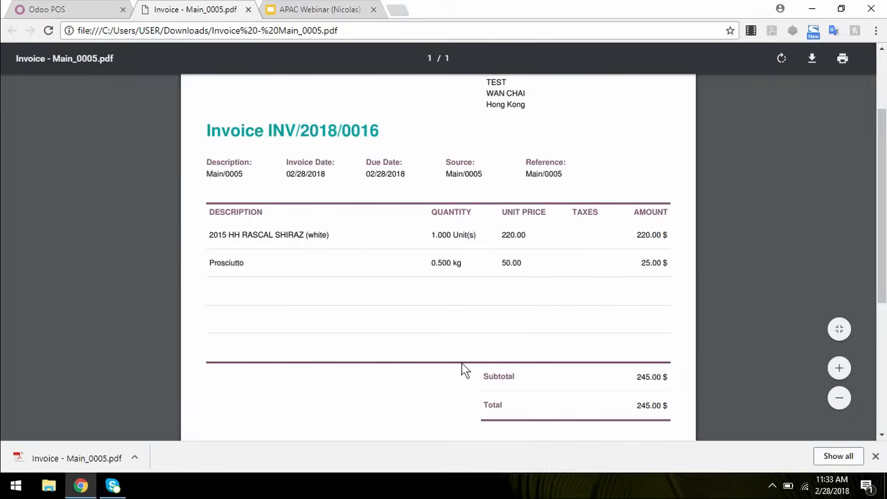
scroll(475, 336, up, 2)
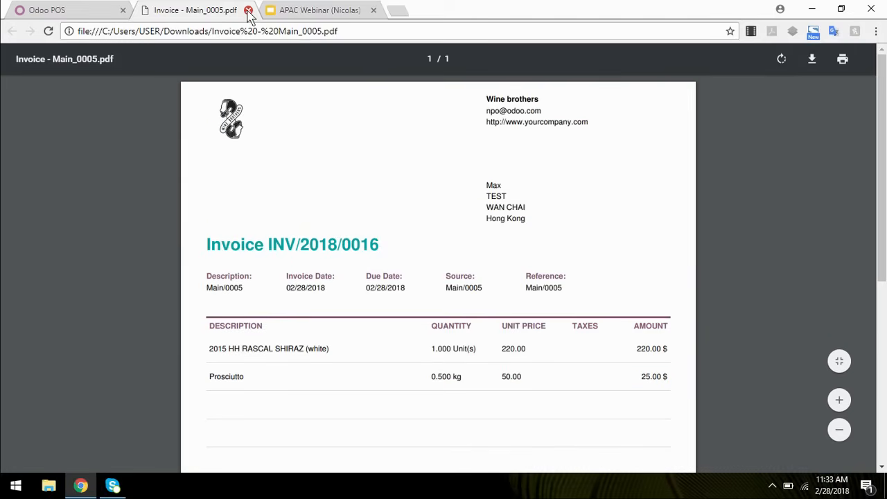
click(247, 10)
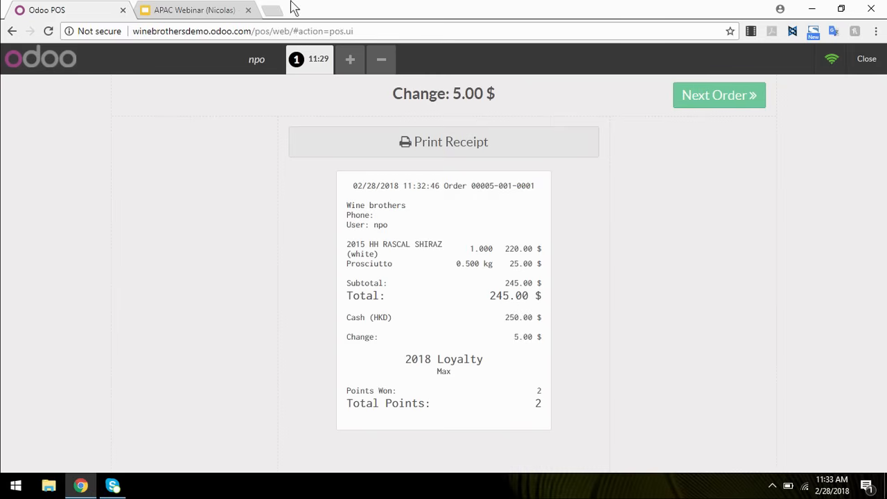
Step: Start the next order and add four units of 2015 HH RASCAL SHIRAZ (Red)
click(717, 103)
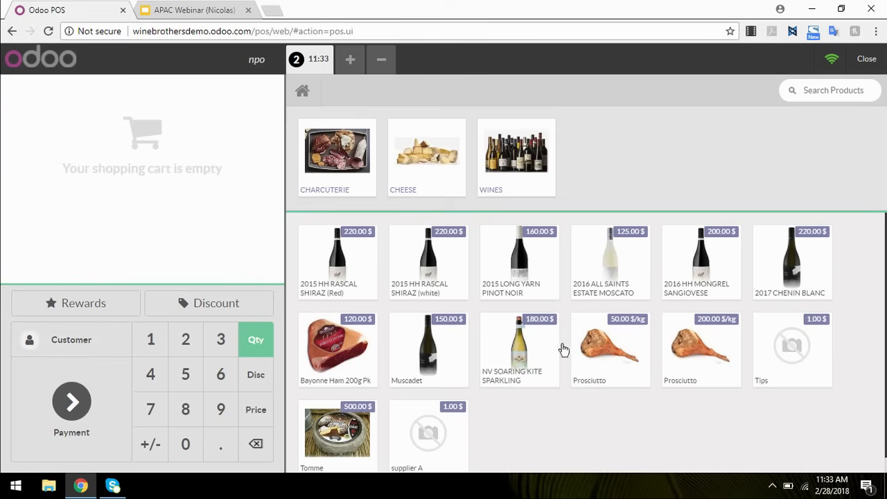
click(339, 268)
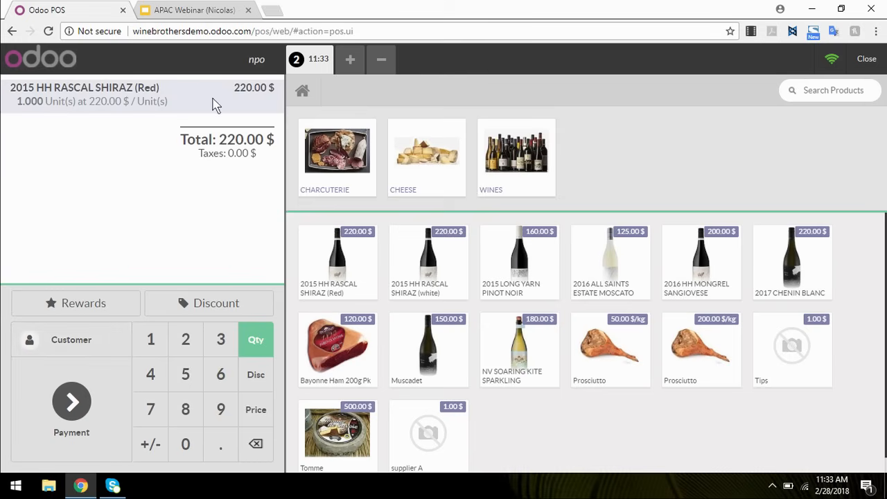
click(154, 378)
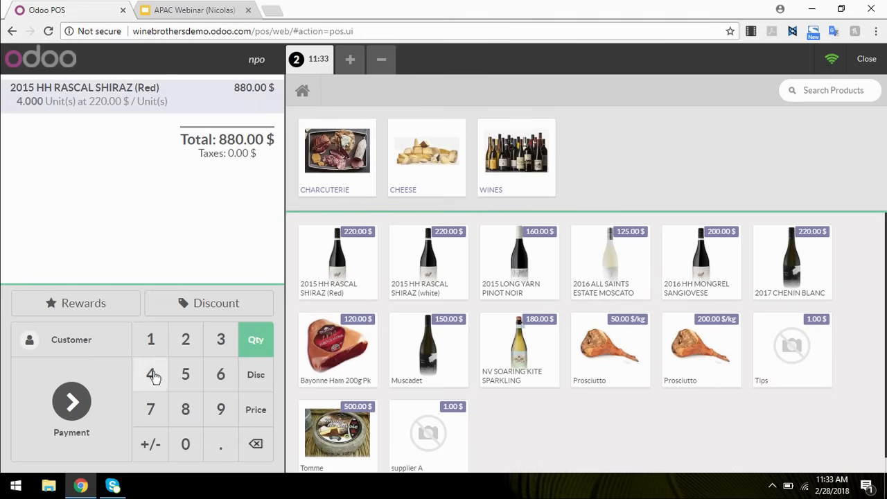
Step: Assign the existing customer listed directly above the TEST entry to the four-bottle Shiraz order
click(62, 344)
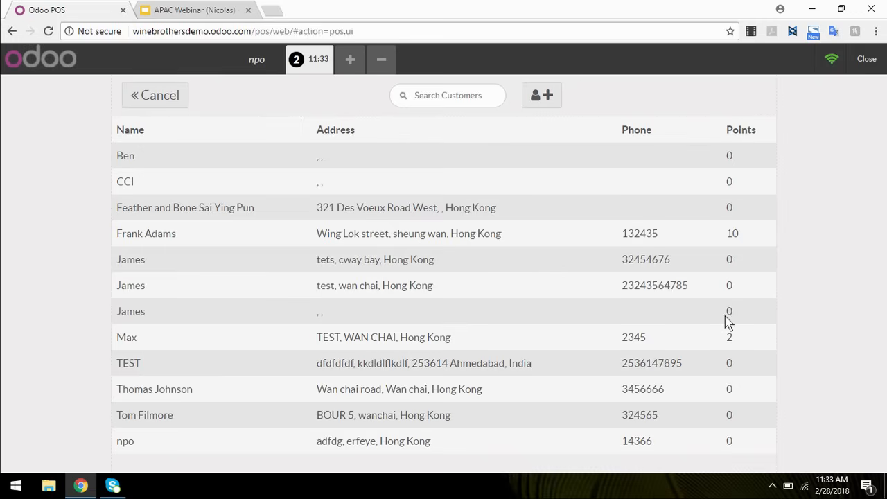
click(131, 334)
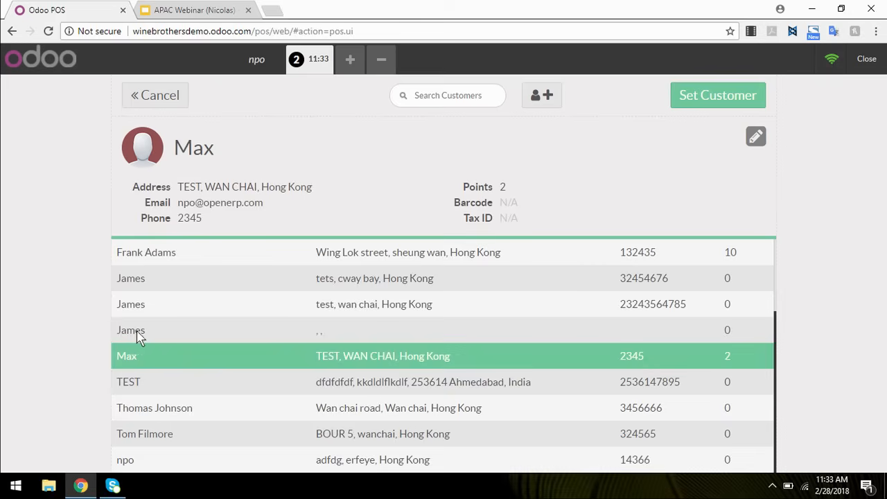
click(746, 95)
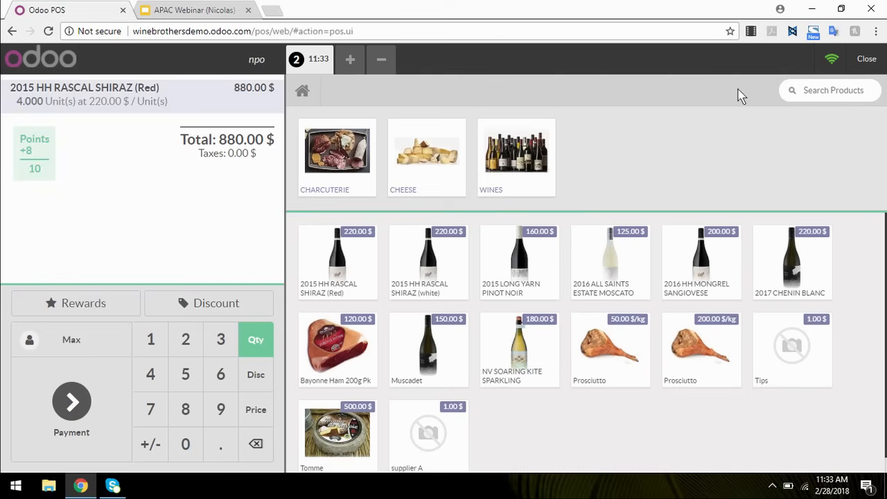
Step: Pay the order with Cash (HKD), tendering 1,000.00, and validate the payment without an invoice
click(73, 423)
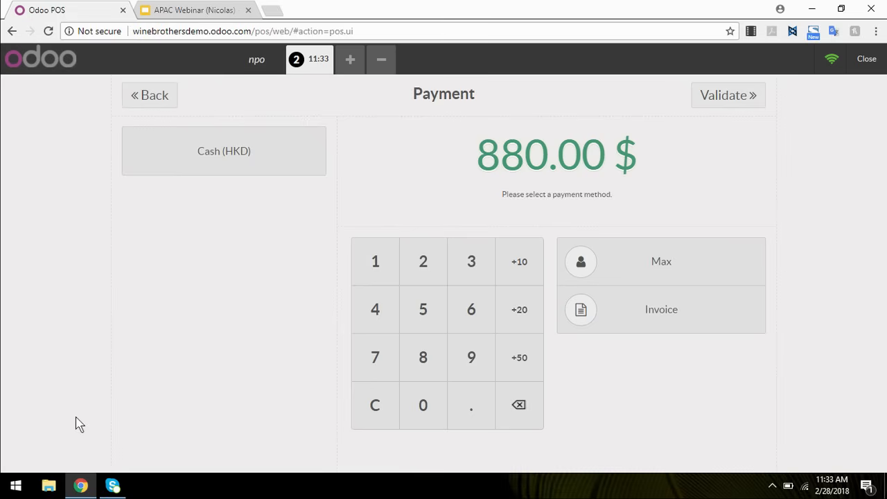
click(234, 157)
click(369, 269)
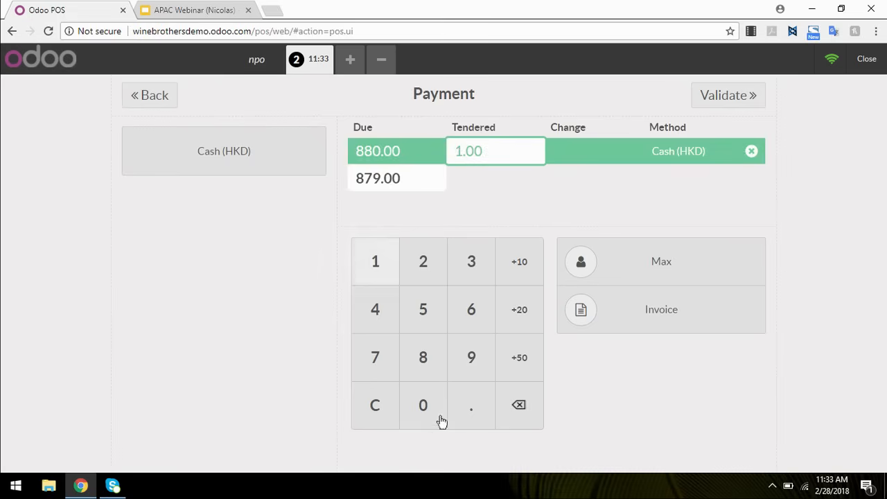
click(423, 409)
click(423, 408)
click(423, 409)
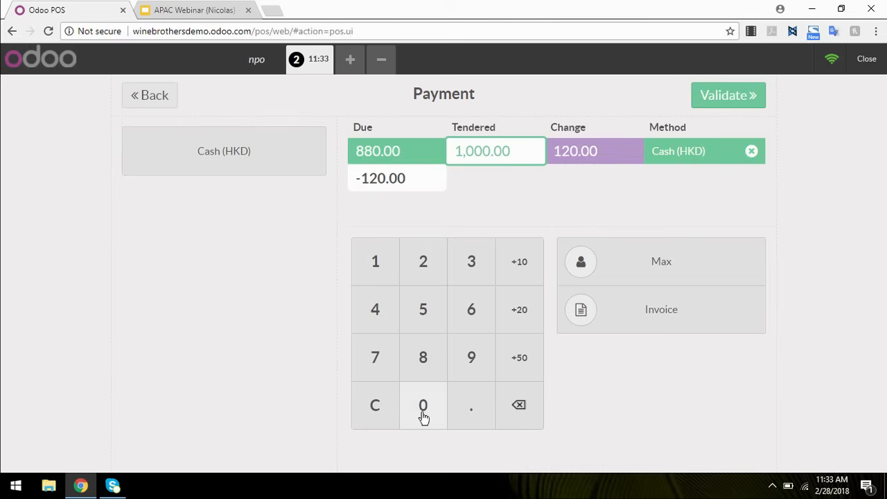
click(727, 97)
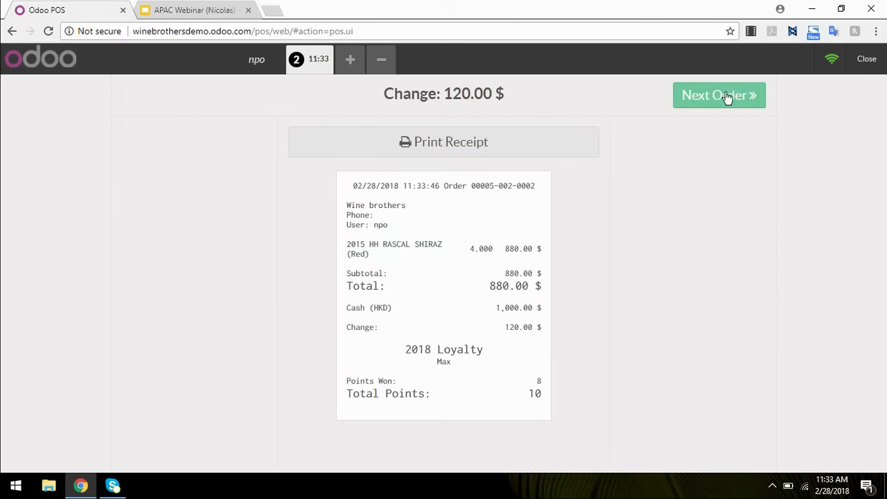
Step: Start the next order and check the customer's updated loyalty points in the customer list
click(727, 97)
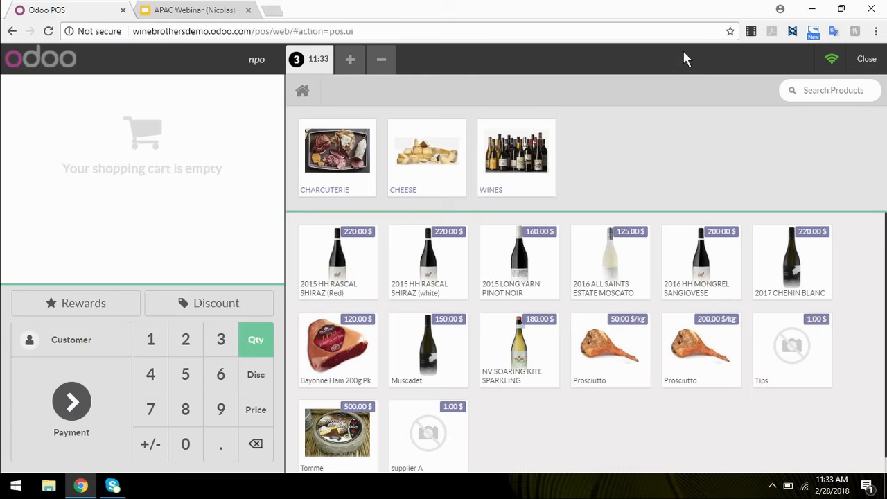
click(70, 345)
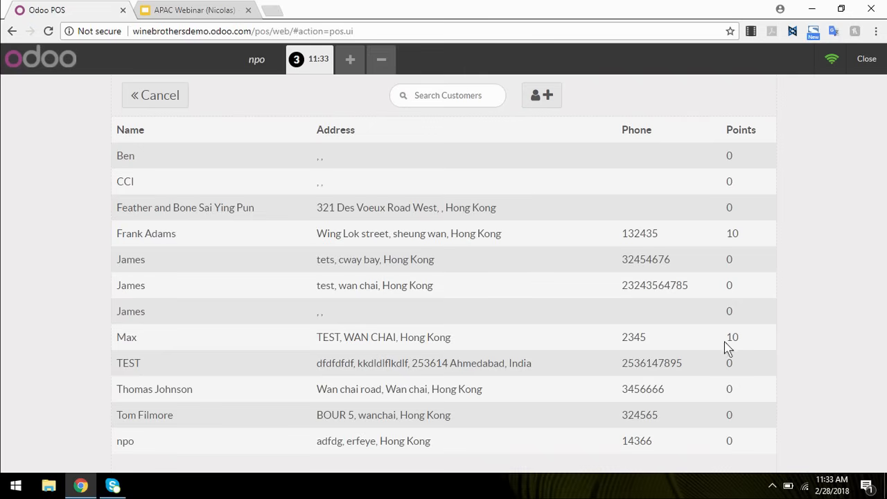
click(147, 101)
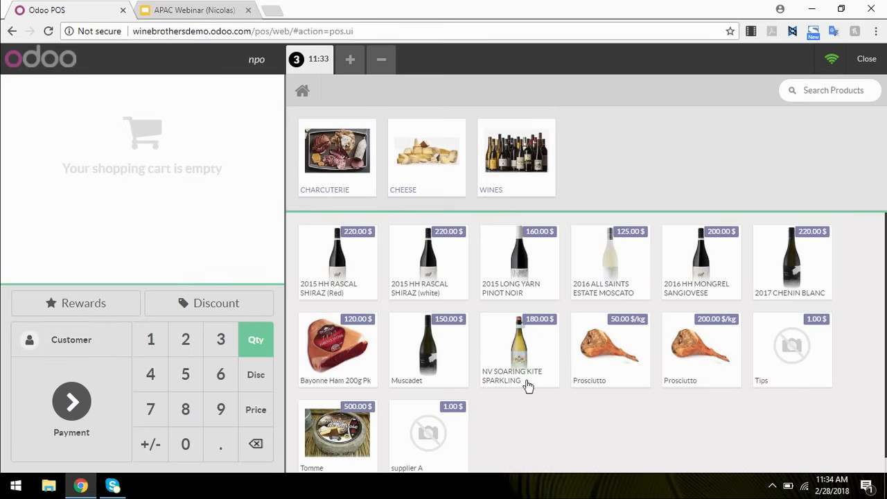
Step: Add 1 kg of the 50.00 $/kg Prosciutto for the customer listed above TEST and redeem their loyalty reward
click(614, 360)
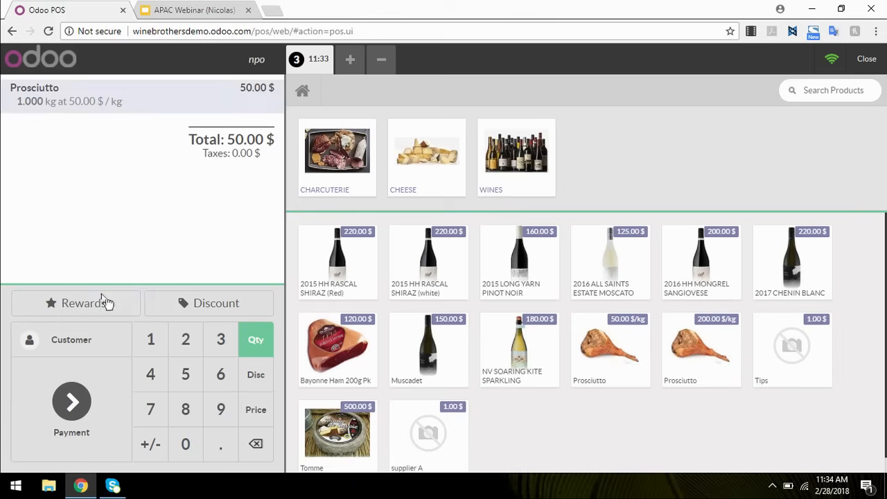
click(82, 341)
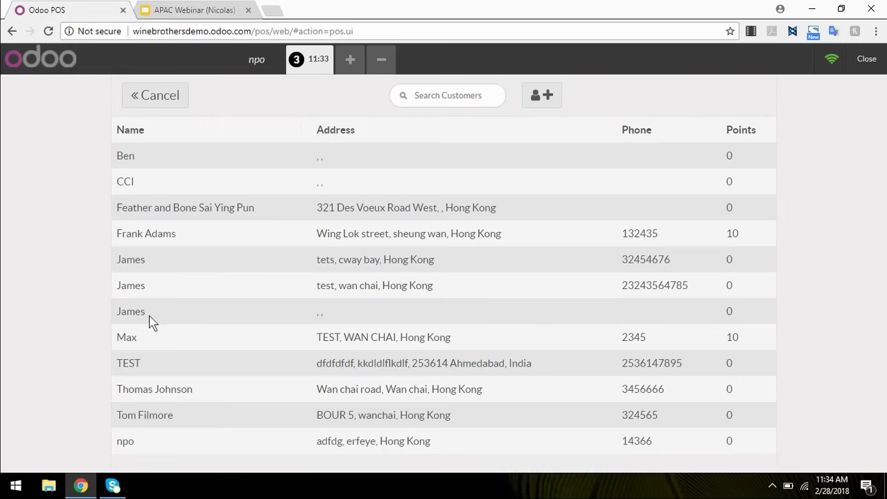
click(424, 346)
click(733, 102)
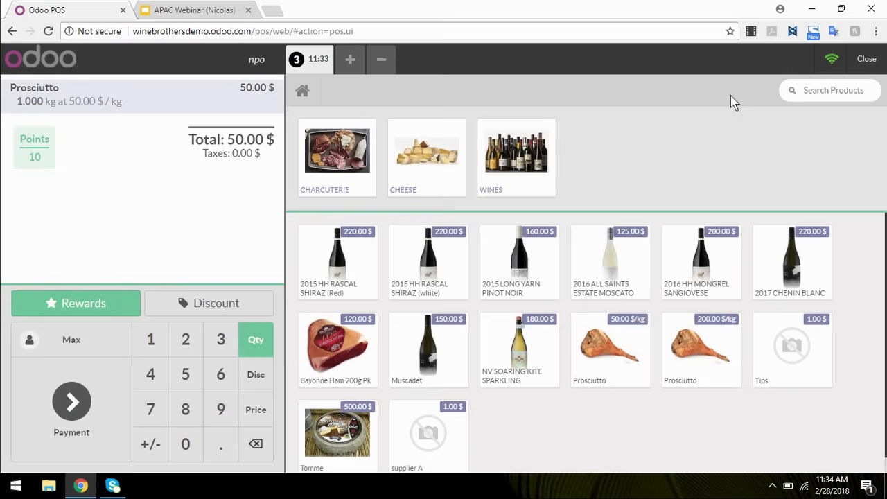
click(61, 311)
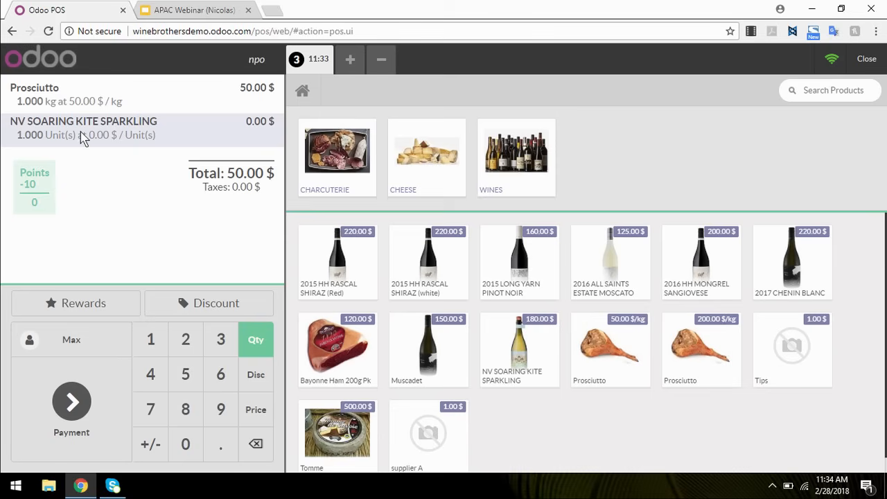
Step: Pay the Prosciutto order with Cash (HKD), tendering 200.00, and validate the payment
click(64, 414)
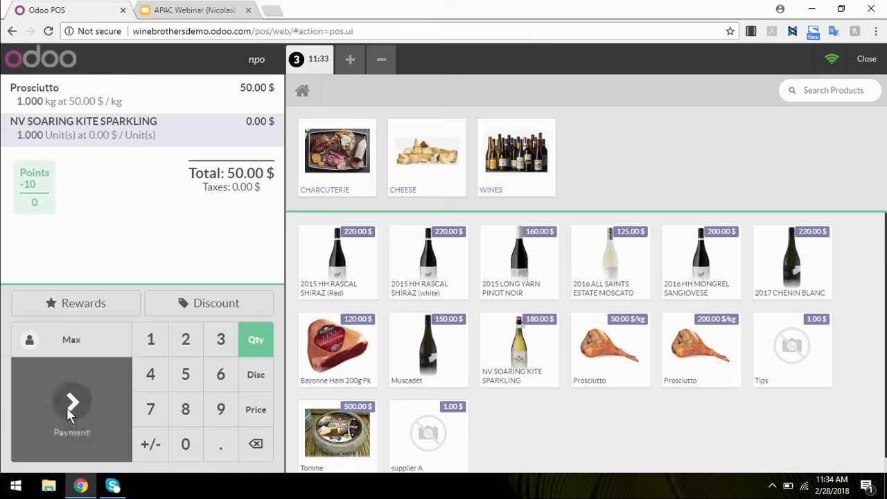
click(234, 164)
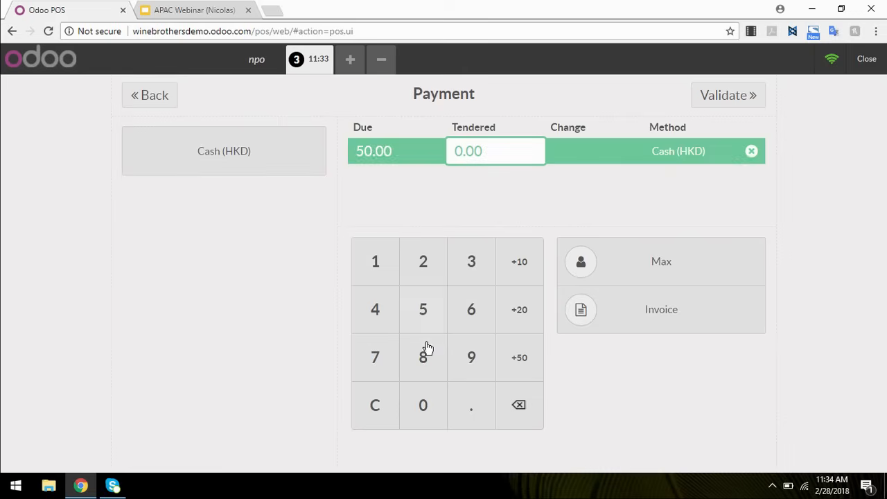
click(424, 274)
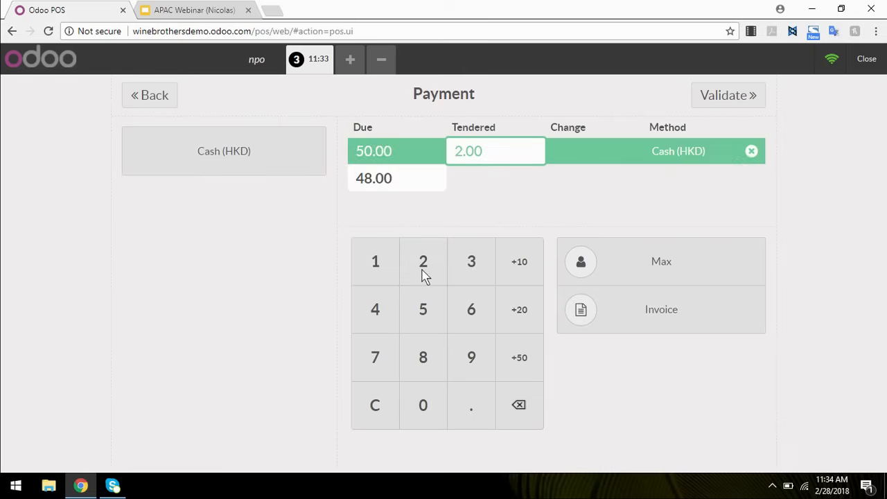
double_click(423, 408)
click(748, 99)
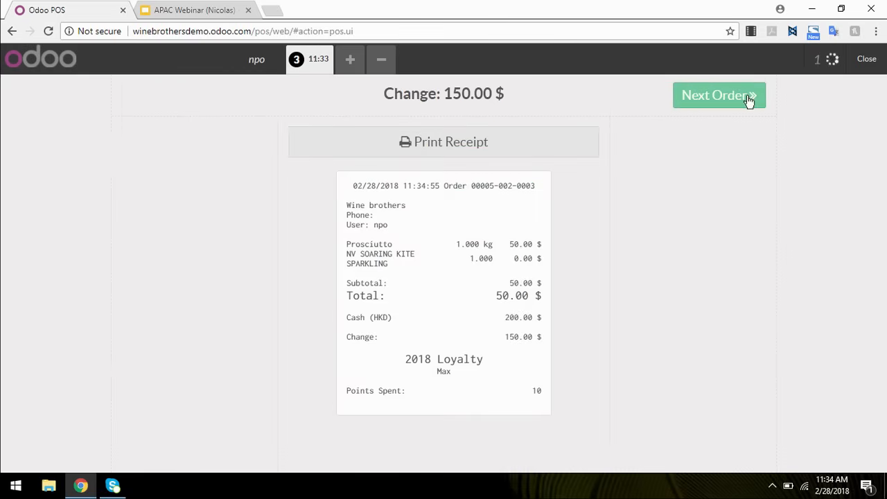
Step: Start the next order and add two units of 2017 CHENIN BLANC
click(746, 100)
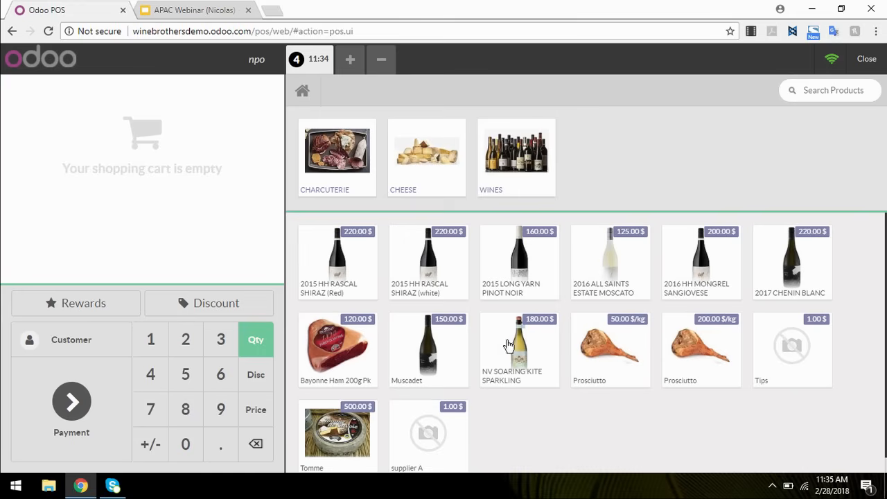
scroll(545, 332, down, 1)
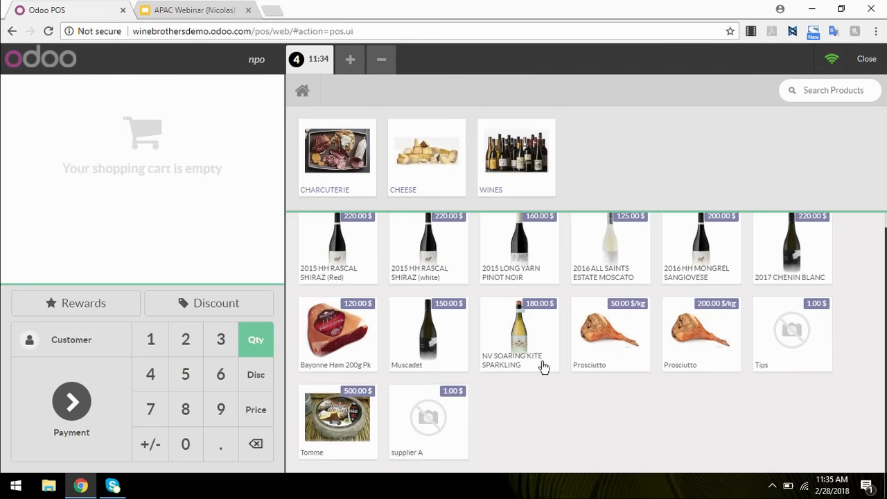
scroll(535, 371, up, 1)
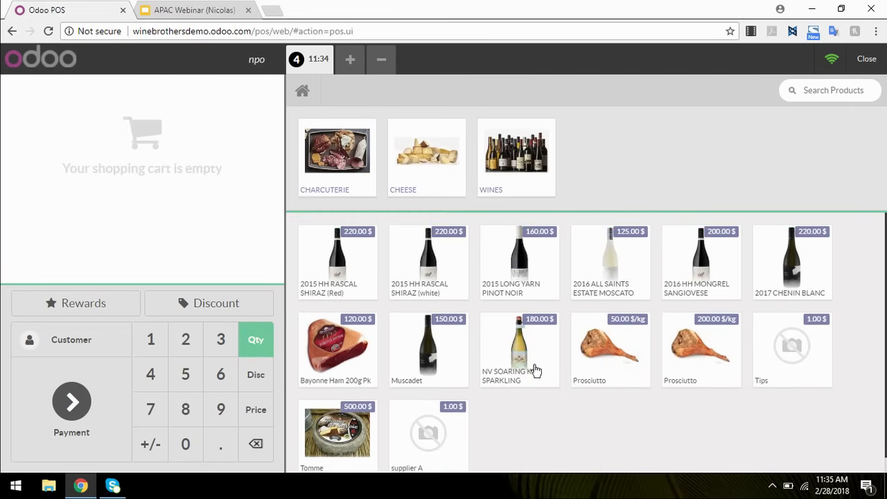
click(809, 284)
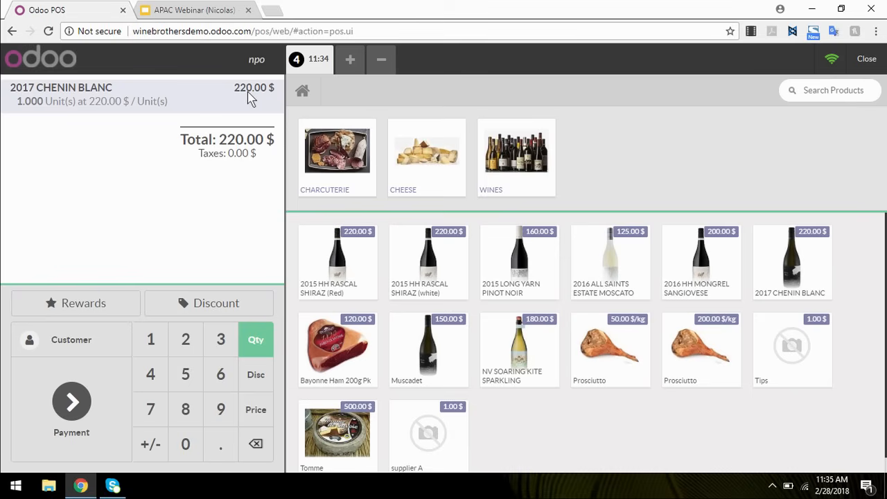
click(178, 343)
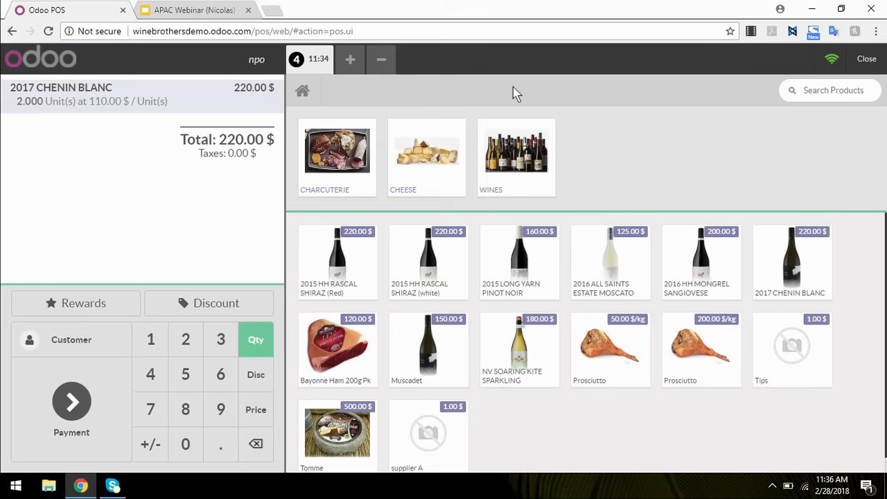
Step: Leave the Point of Sale session and review the Muscadet product's on-hand stock by location
click(870, 63)
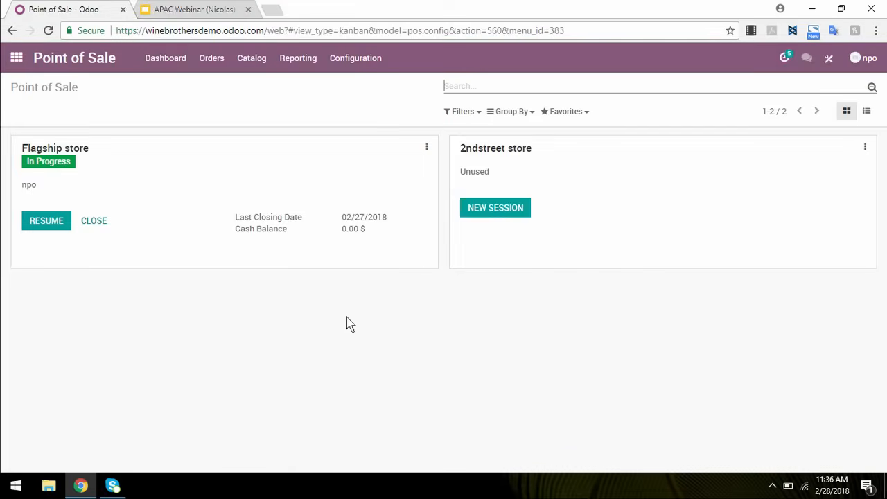
click(261, 68)
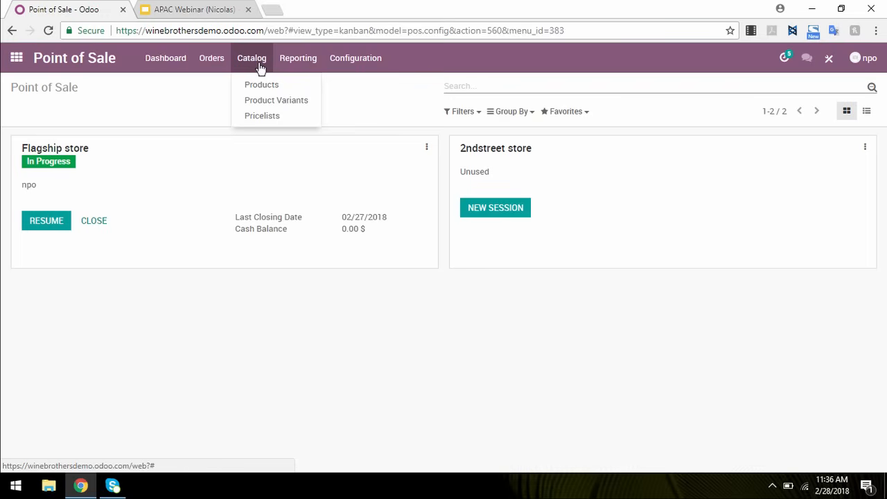
click(266, 85)
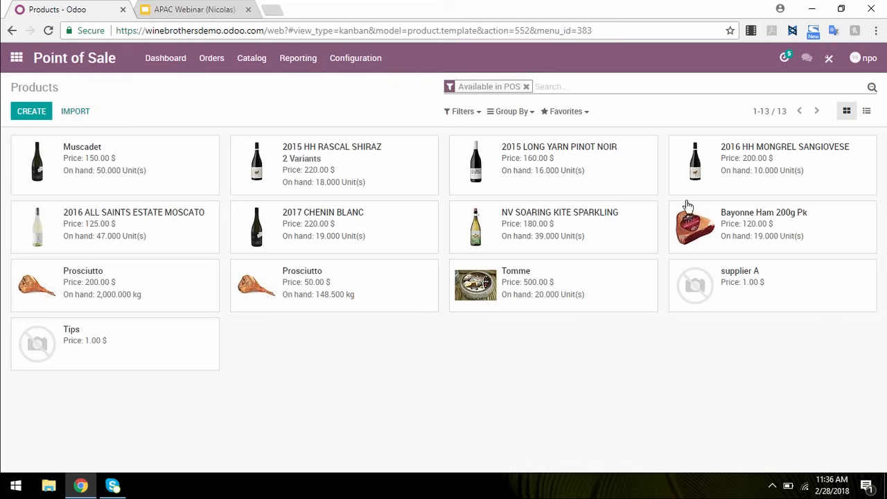
click(103, 178)
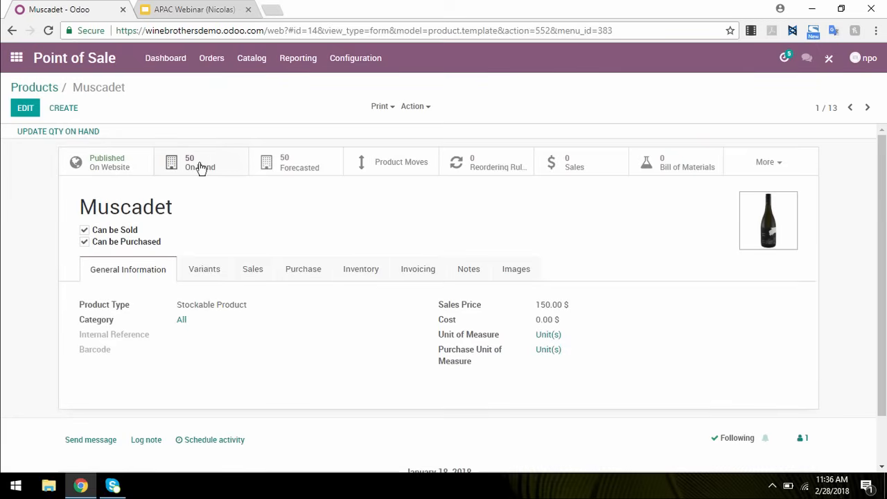
click(199, 164)
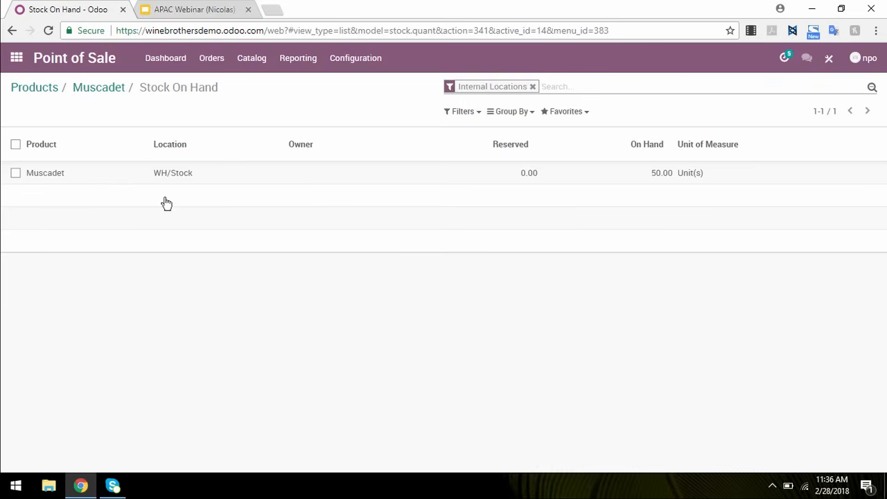
click(103, 87)
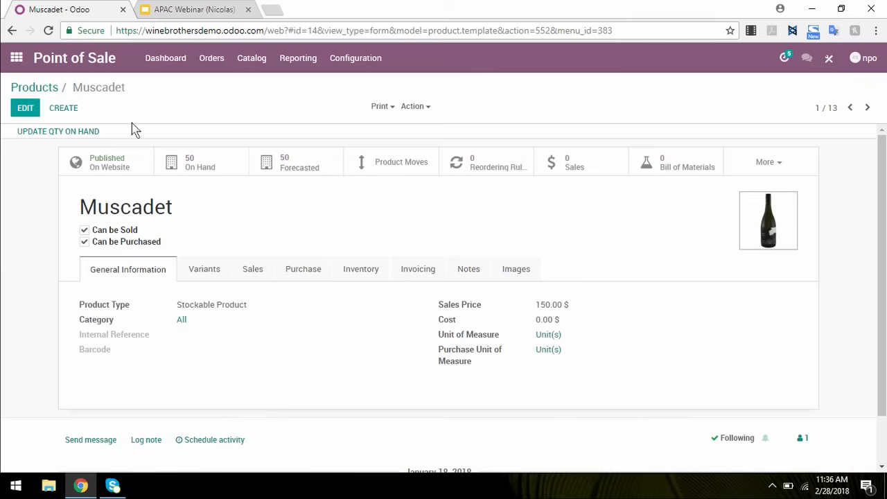
Step: Update the Muscadet's new quantity on hand to 5 at the 2ND/Stock location
click(61, 136)
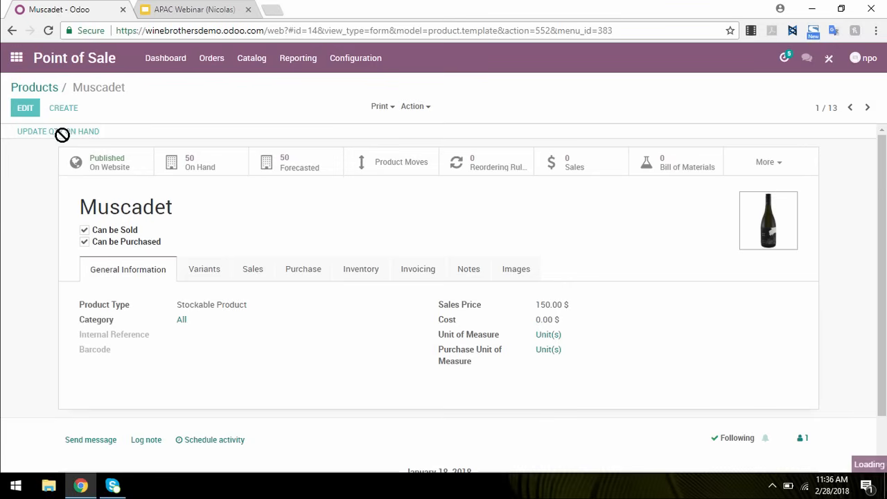
click(477, 148)
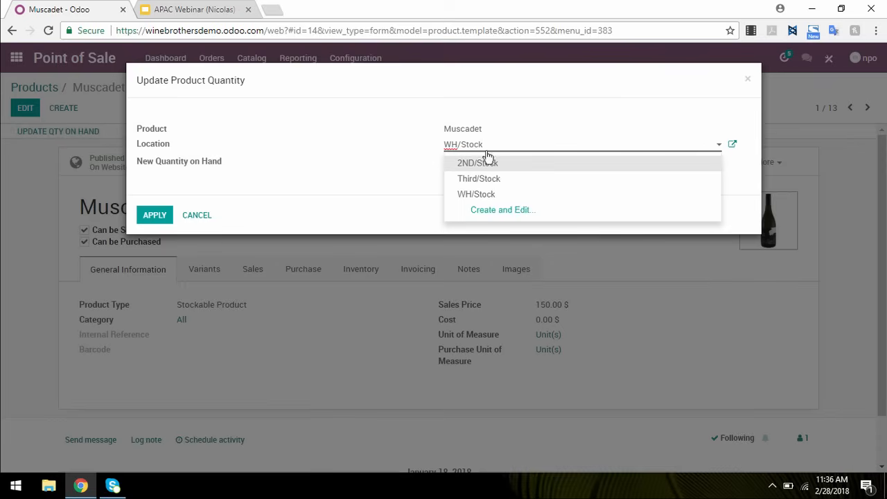
click(481, 160)
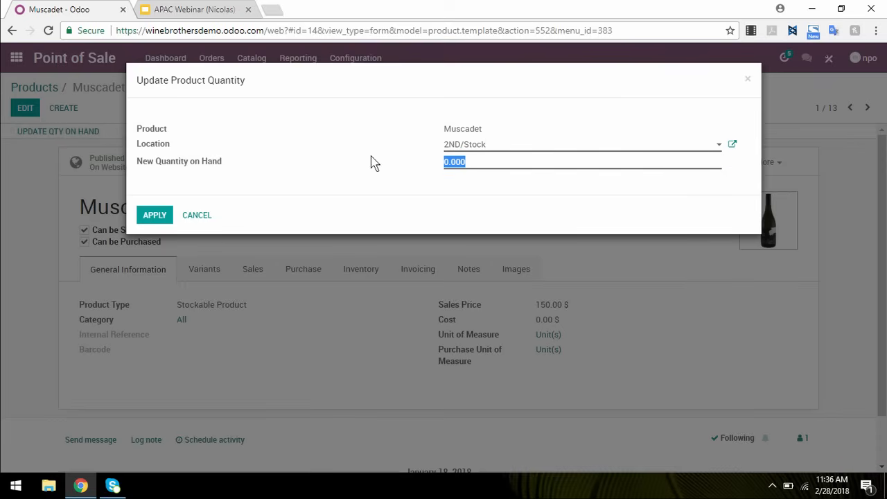
text(5)
click(155, 216)
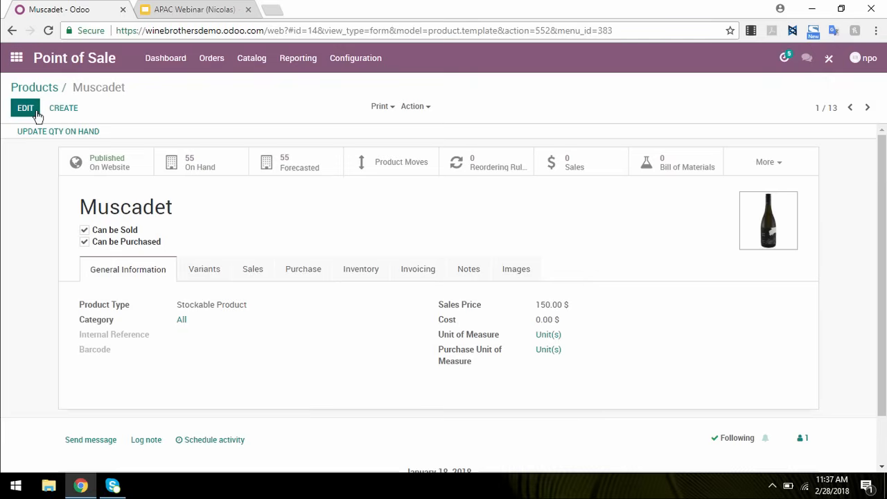
Step: Close the Flagship store's session and start a new Point of Sale session for the 2ndstreet store
click(161, 64)
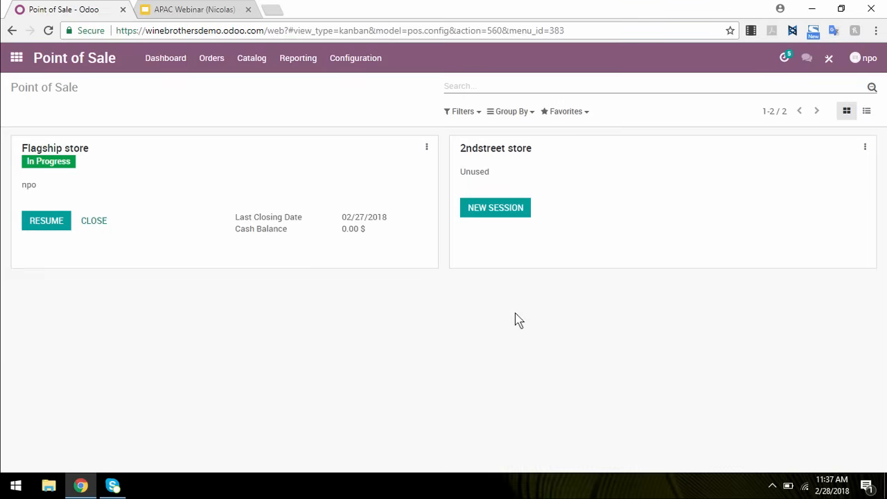
click(504, 211)
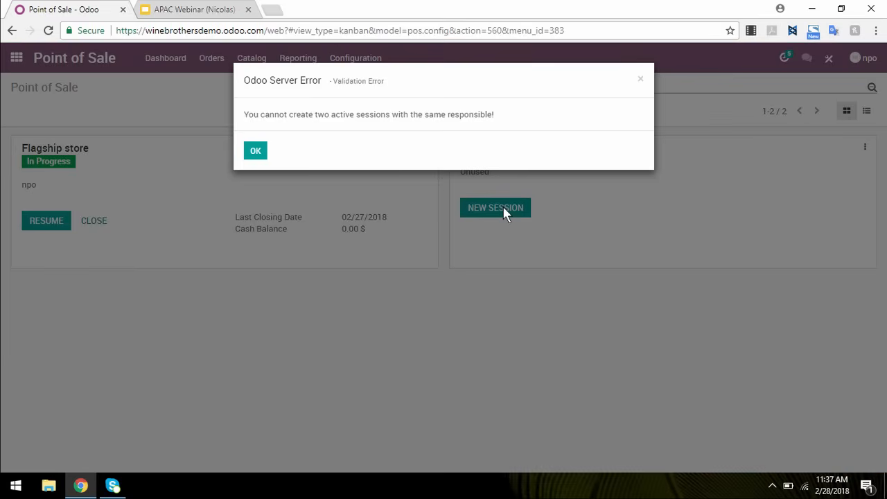
click(640, 79)
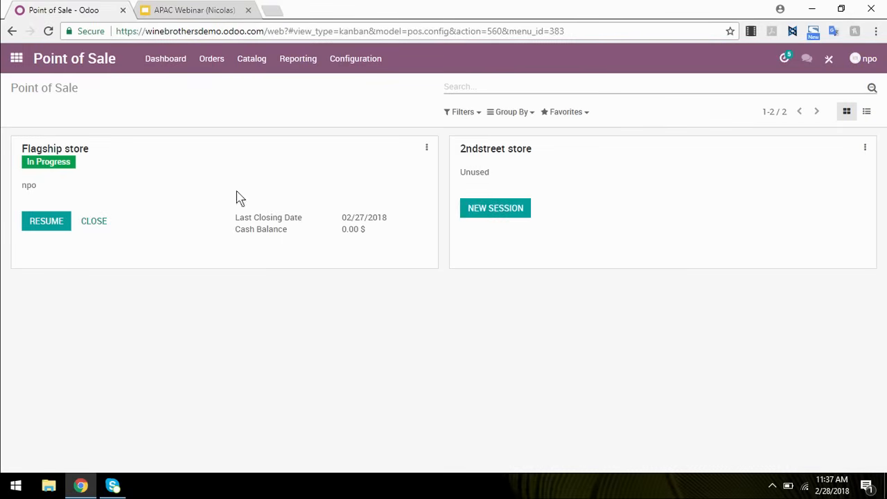
click(90, 223)
click(212, 133)
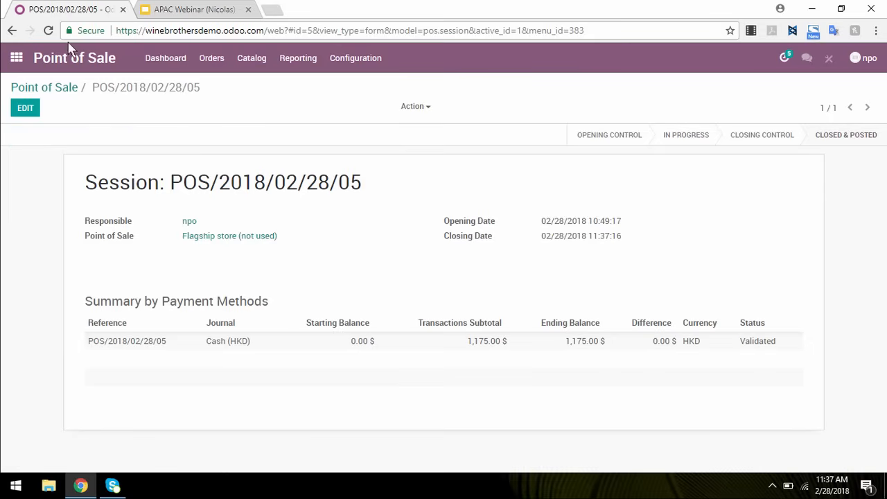
click(57, 88)
click(516, 210)
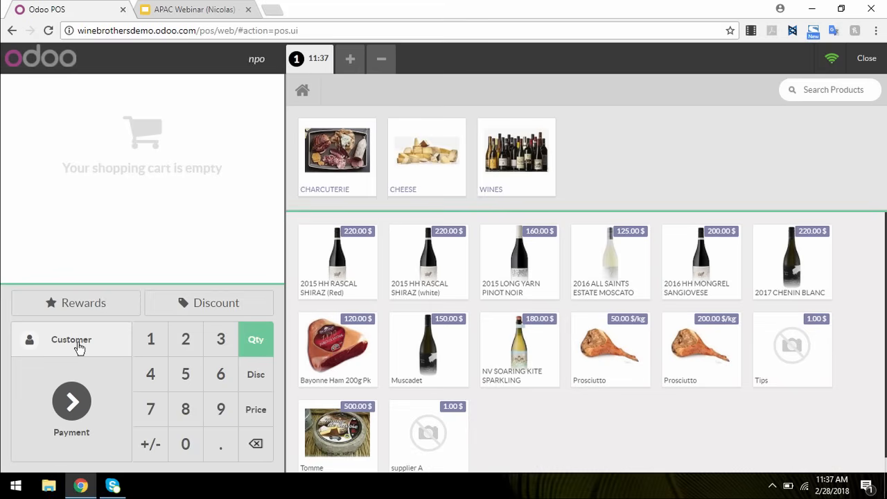
Step: Add 3 units of Muscadet to the order and assign the existing customer listed directly above TEST
click(450, 361)
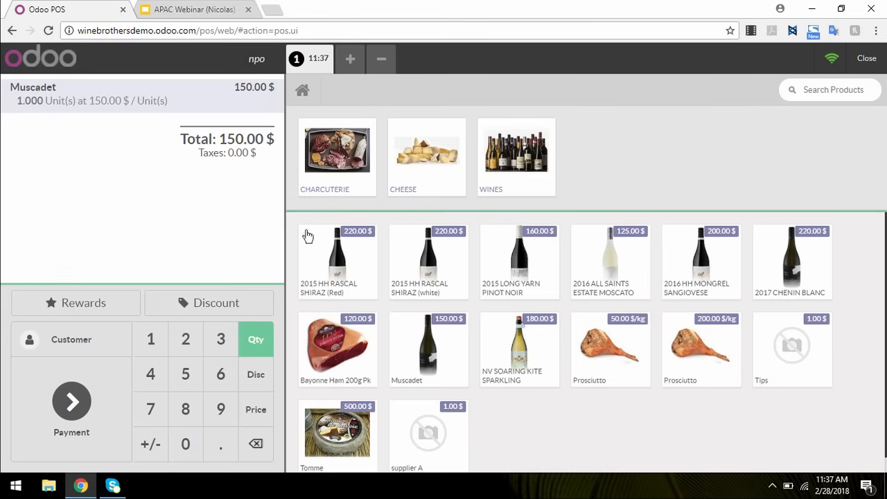
click(216, 341)
click(88, 339)
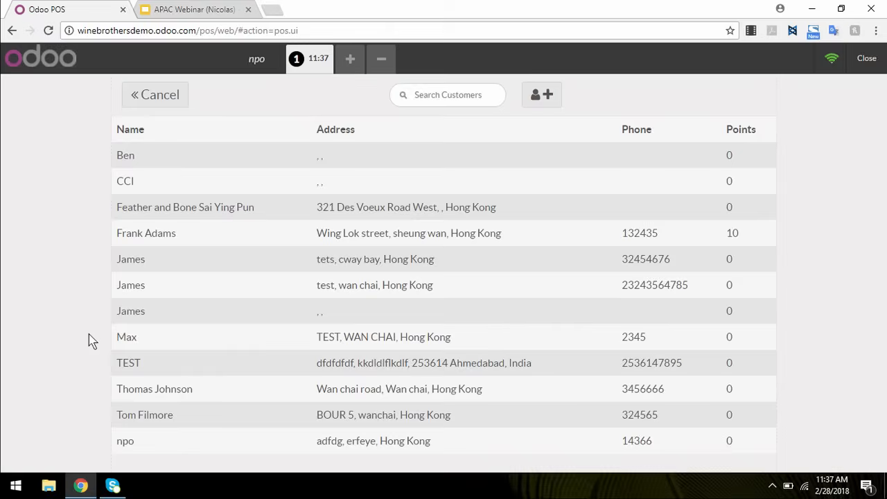
click(407, 344)
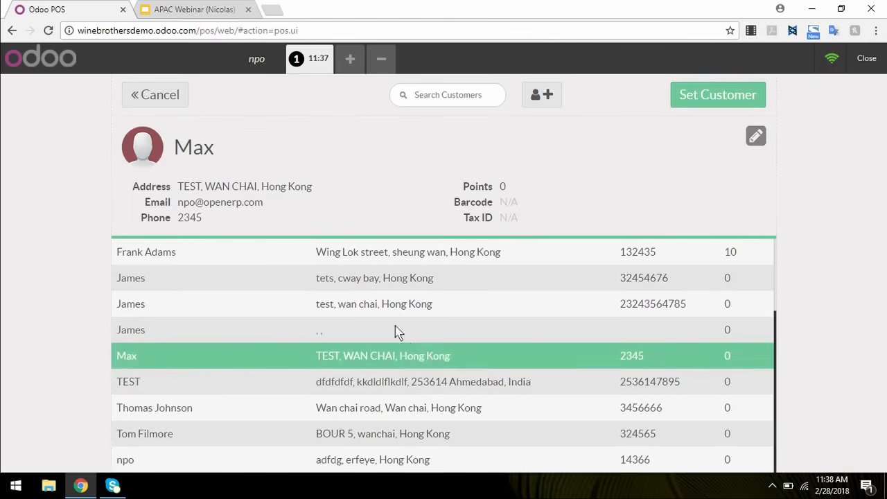
click(713, 97)
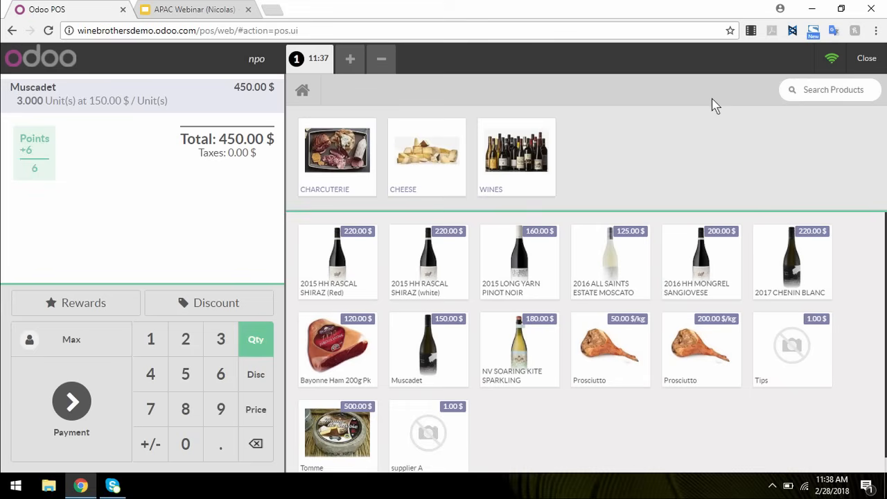
Step: Pay the Muscadet order with Cash (HKD), tendering 500.00, validate the payment and proceed to the next order
click(76, 412)
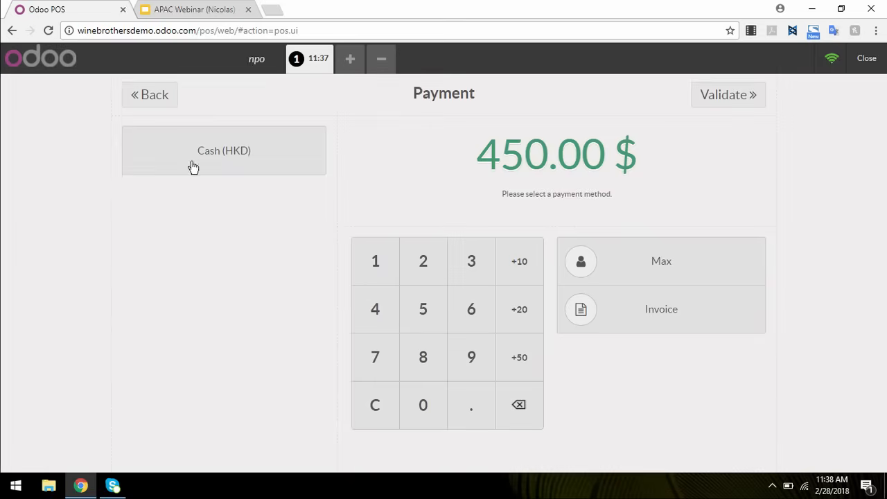
click(197, 163)
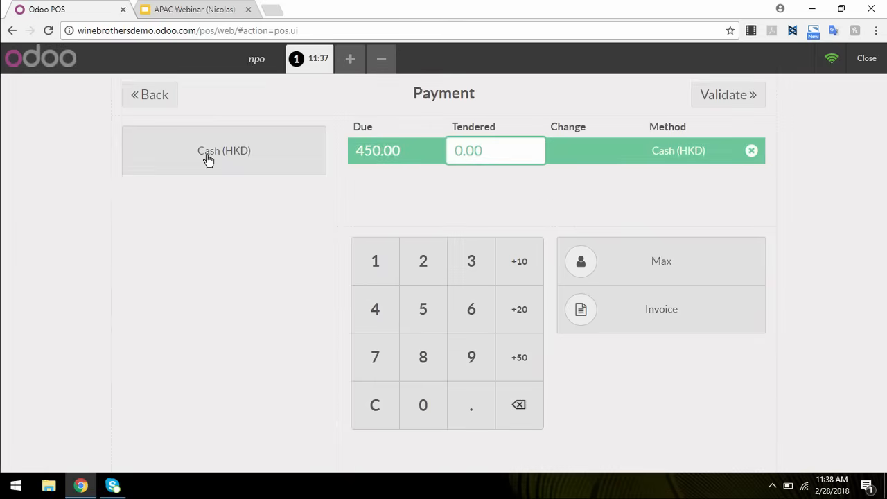
click(426, 316)
click(423, 406)
click(424, 406)
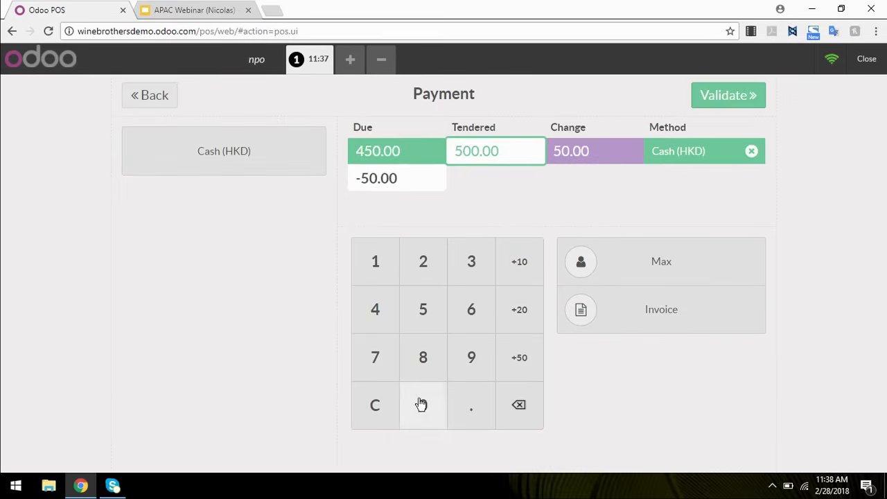
click(736, 95)
click(734, 104)
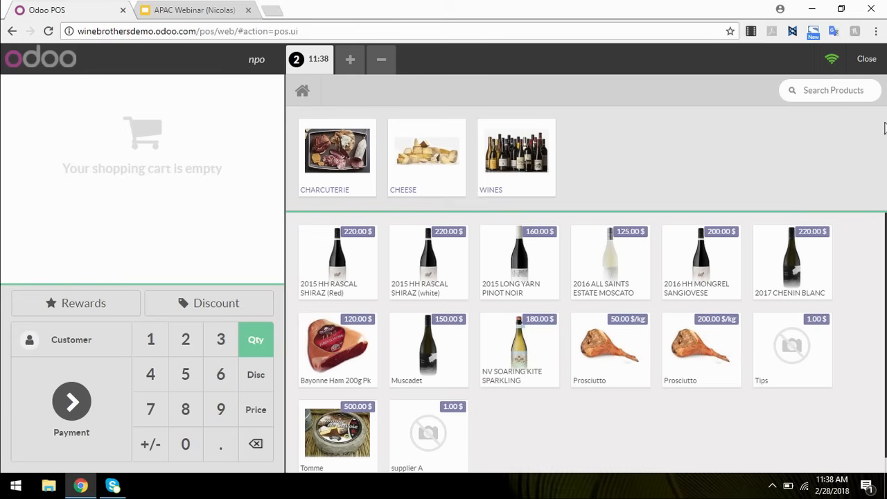
Step: Exit the 2ndstreet store's session and check the Muscadet product's stock on hand by location
click(867, 61)
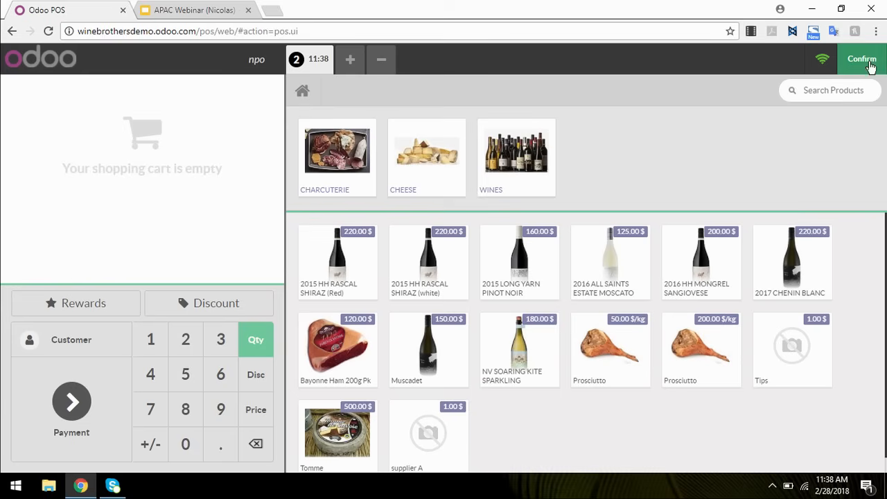
click(871, 66)
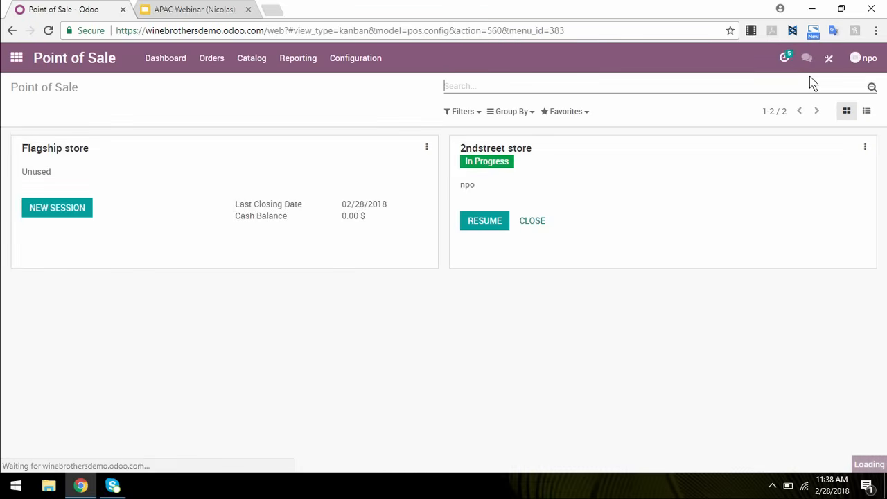
click(251, 62)
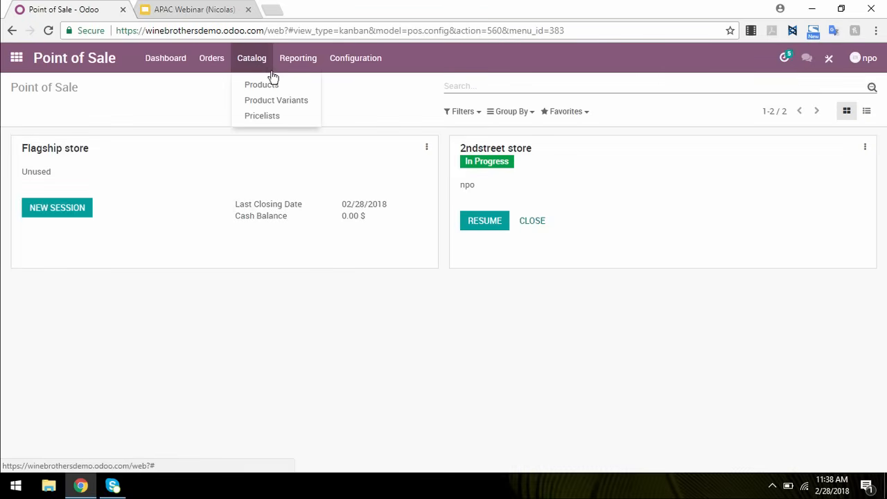
click(261, 85)
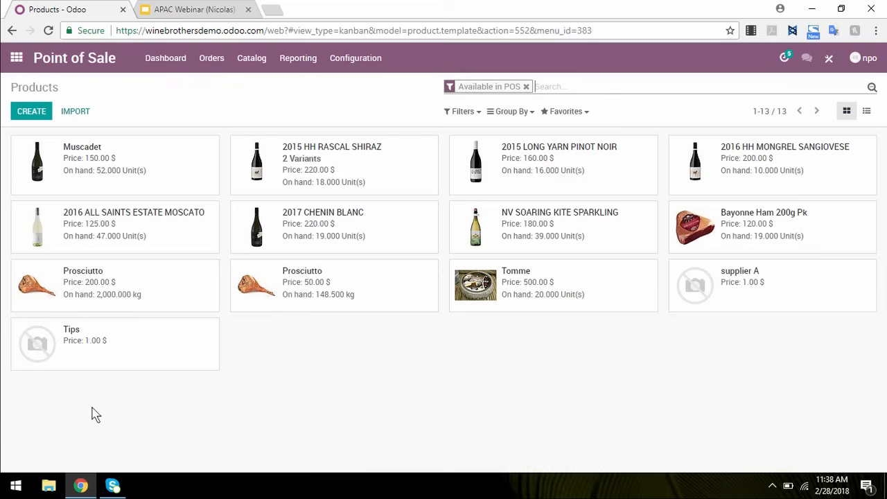
click(119, 165)
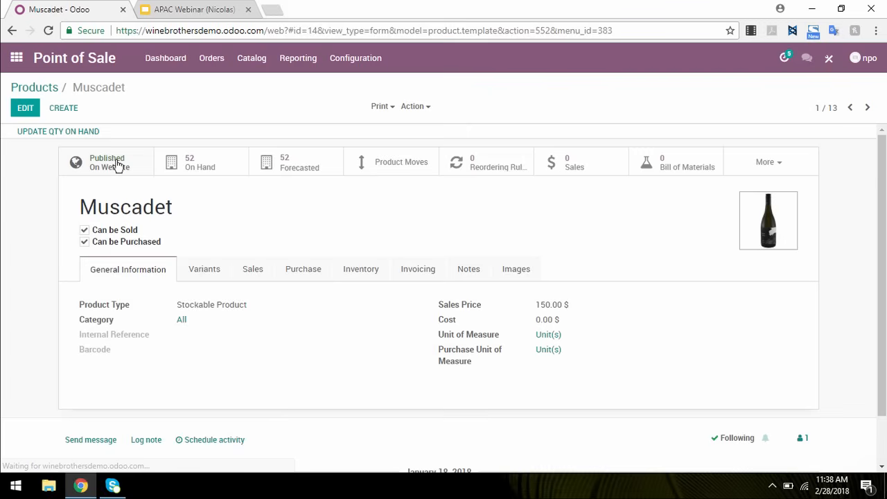
click(193, 173)
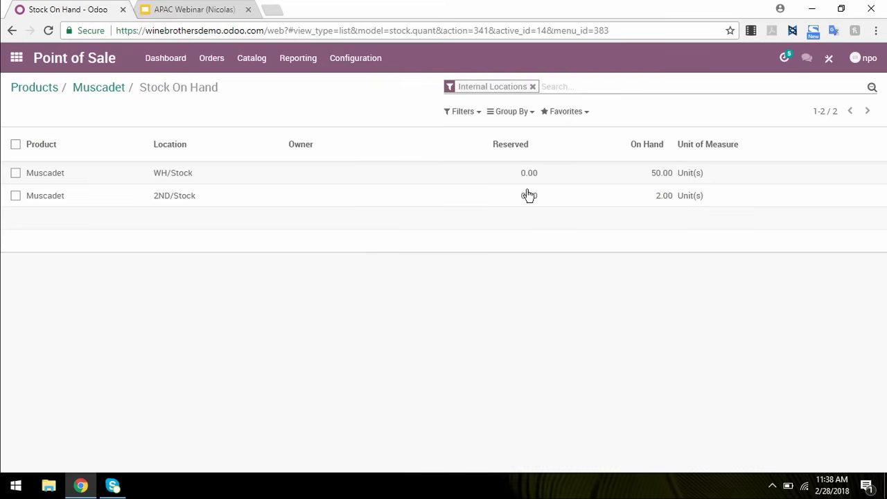
Step: Open the Point of Sale Orders Analysis report and group the chart by Product
click(166, 61)
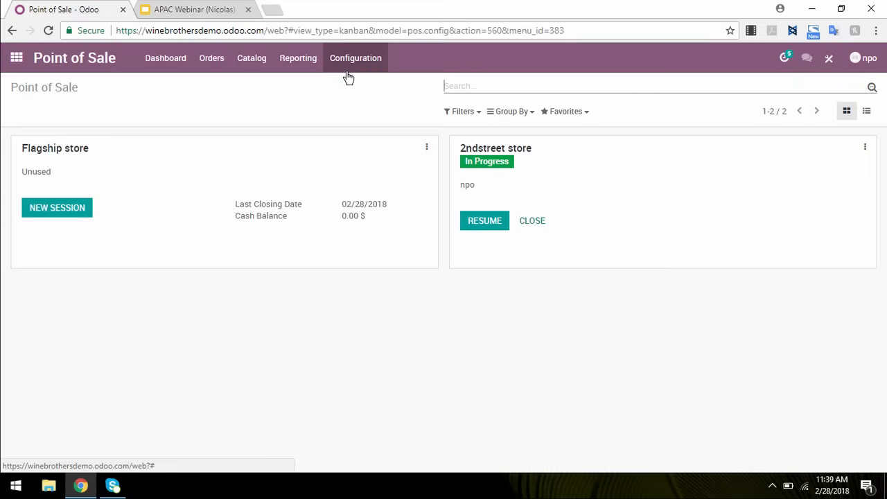
click(298, 70)
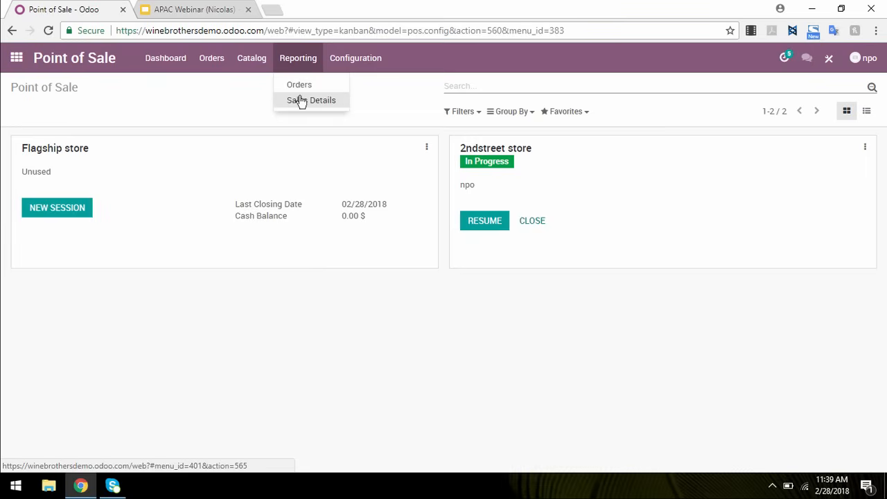
click(300, 99)
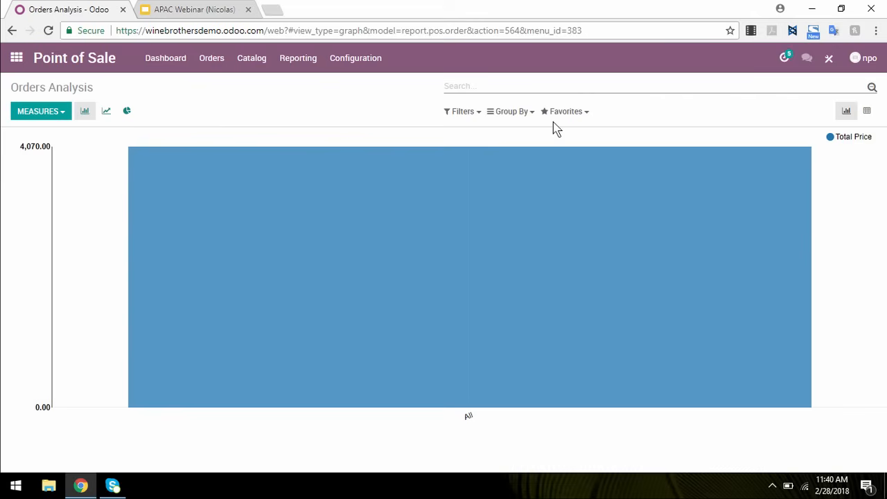
click(512, 113)
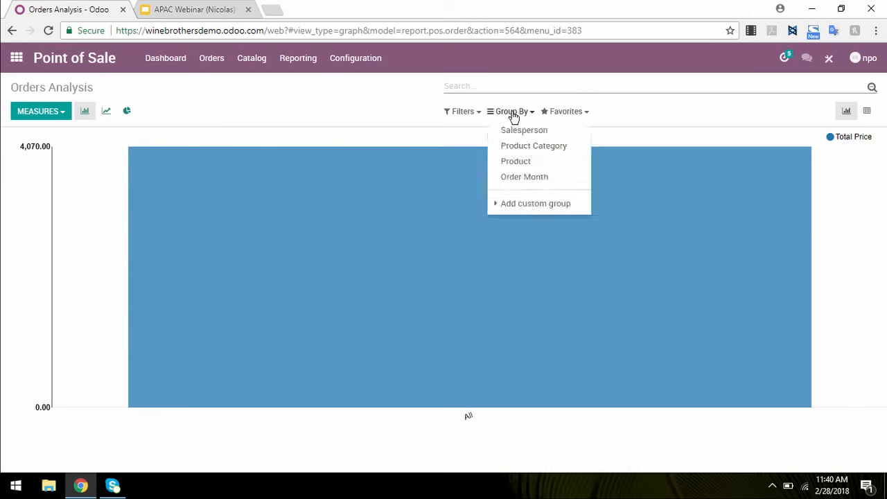
click(463, 112)
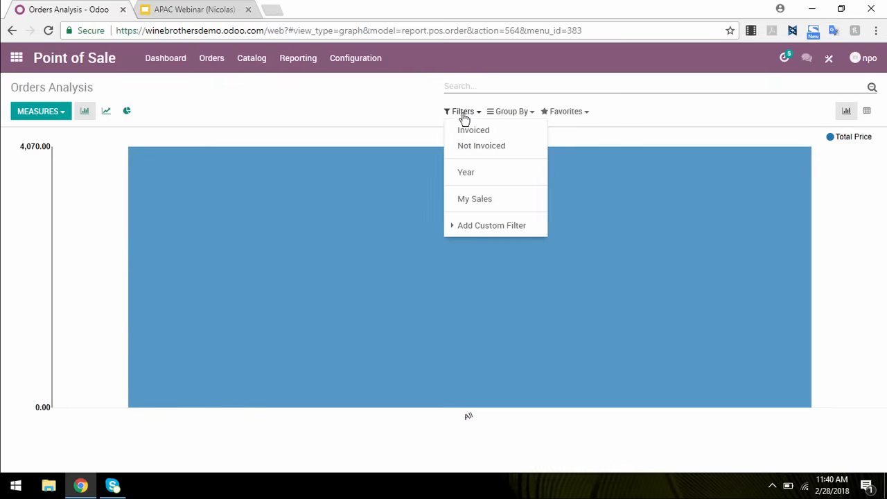
click(521, 113)
click(547, 204)
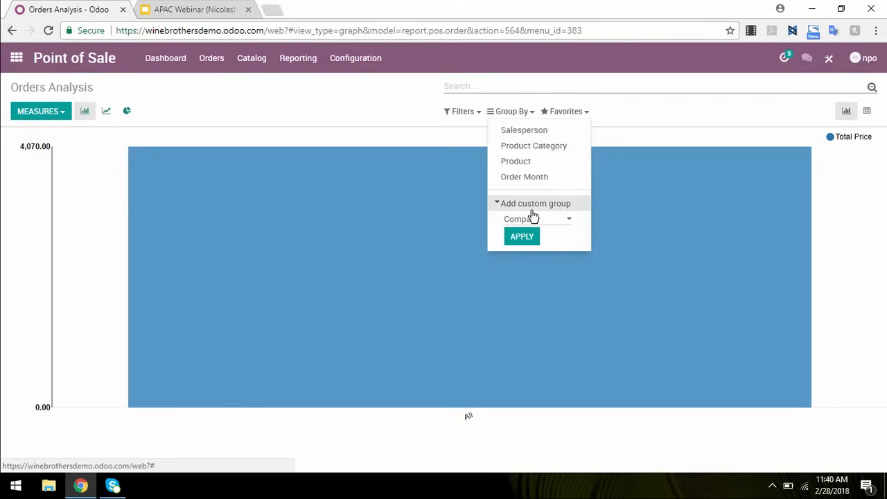
click(525, 166)
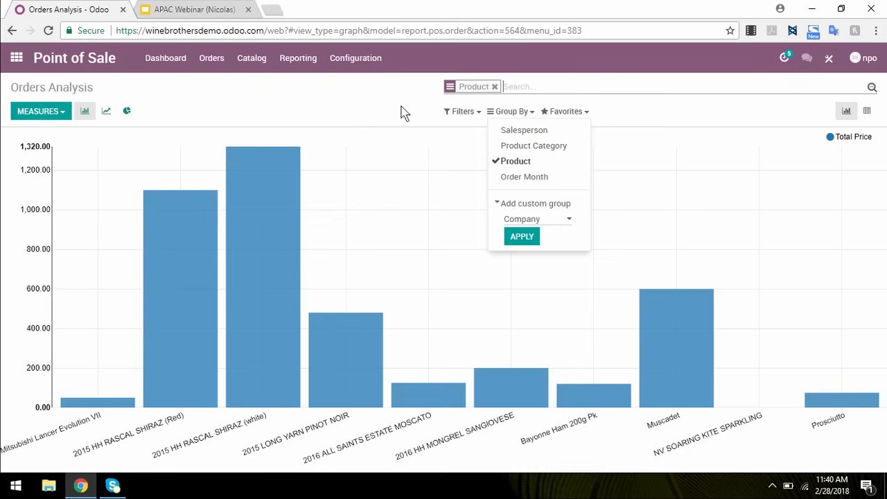
Step: Add Point of Sale as a custom grouping under Product and inspect the Muscadet sales for each store
click(548, 221)
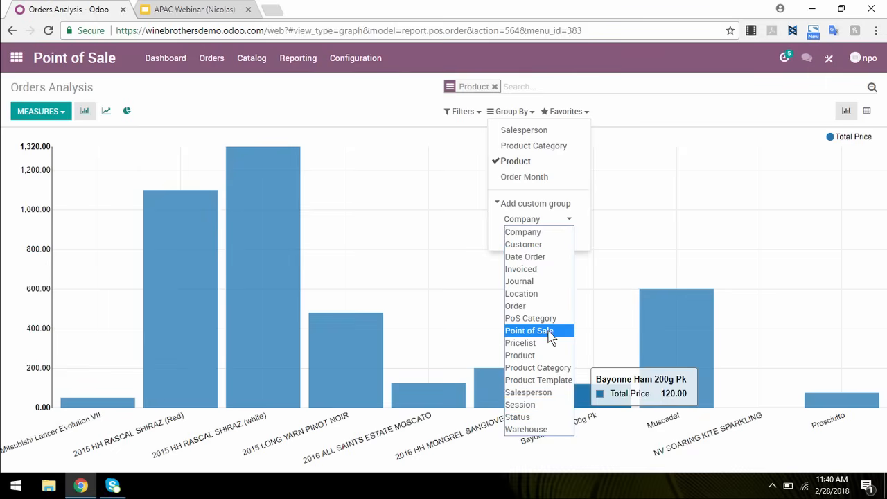
click(524, 331)
click(529, 236)
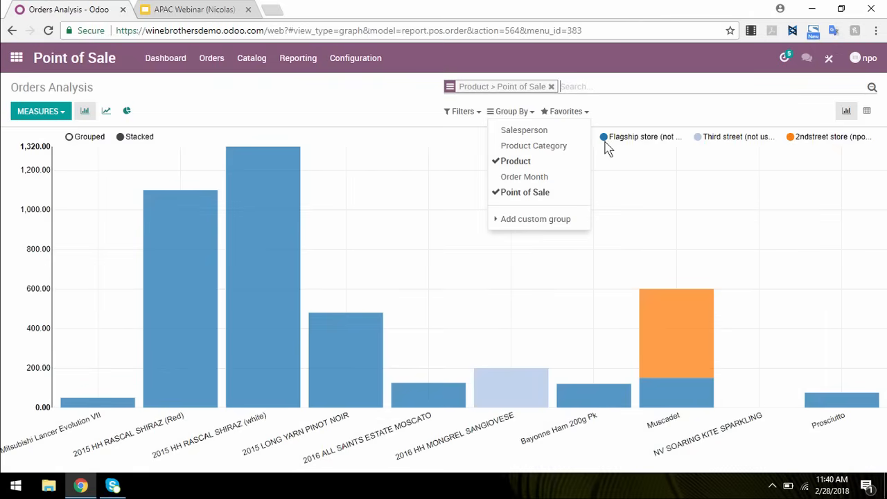
mouse_move(646, 392)
mouse_move(679, 351)
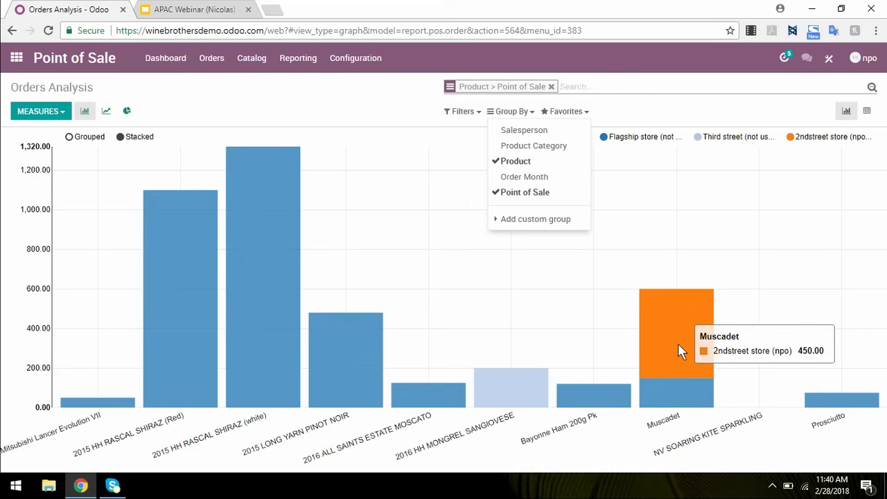
mouse_move(682, 404)
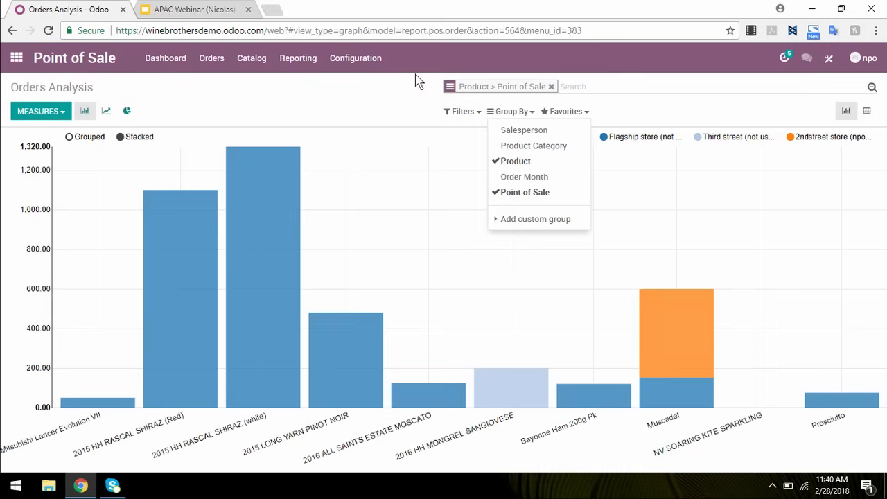
Step: Add a custom filter where Customer contains the chosen customer's name and inspect that customer's sales by product
click(466, 115)
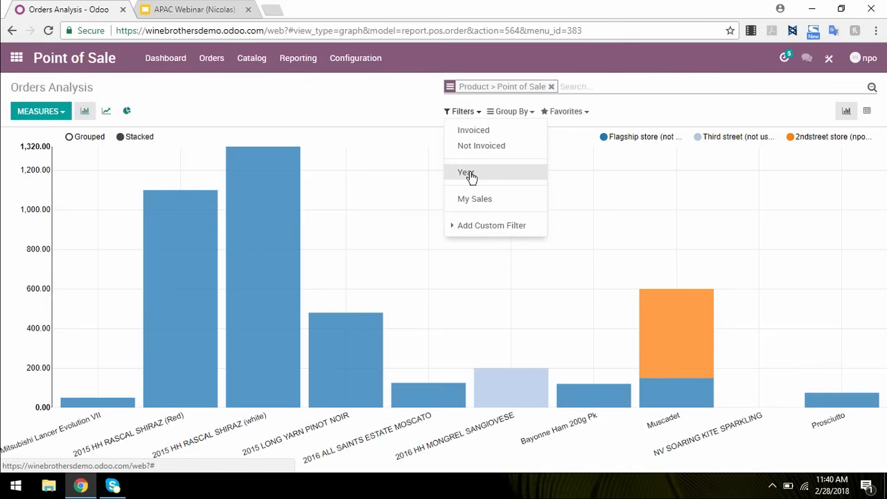
click(495, 225)
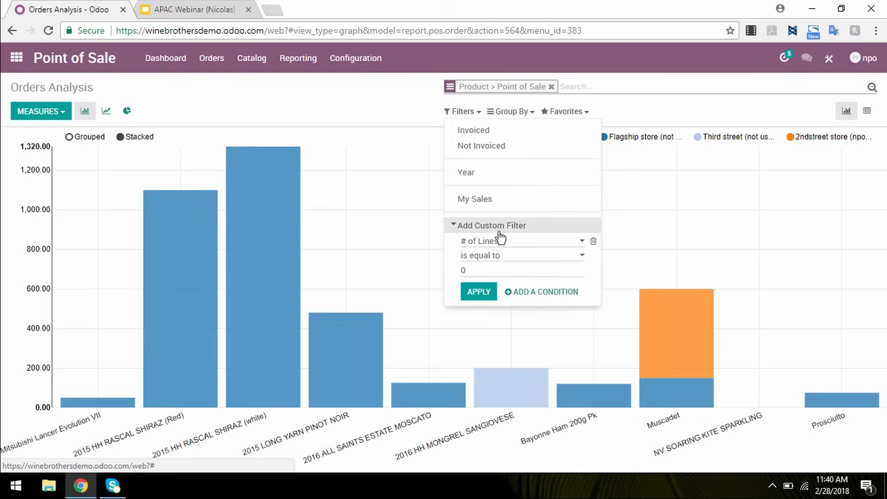
click(504, 248)
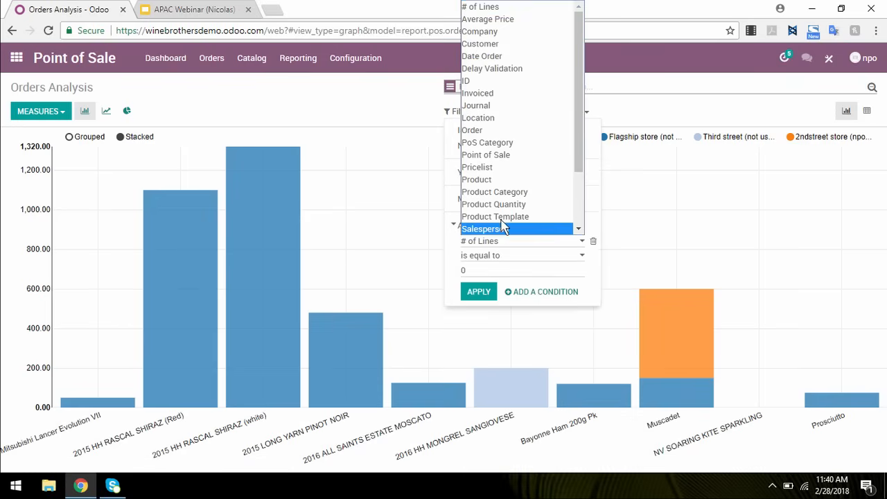
scroll(523, 181, down, 2)
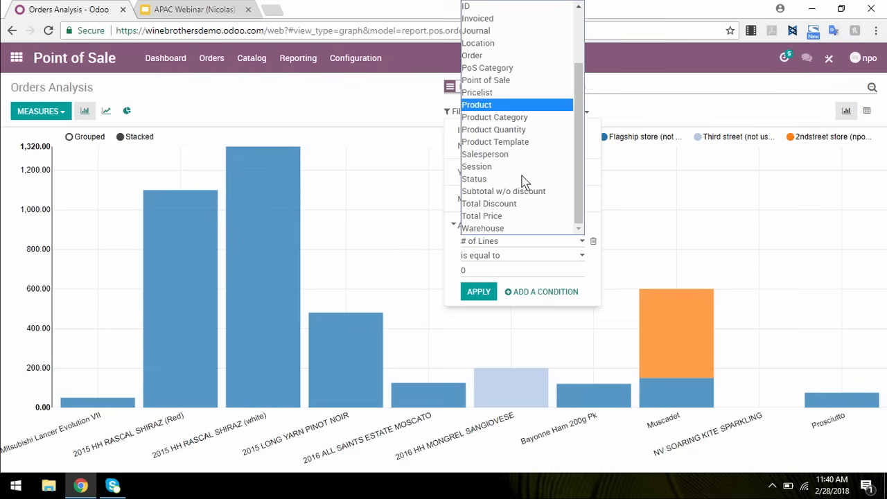
scroll(524, 182, up, 2)
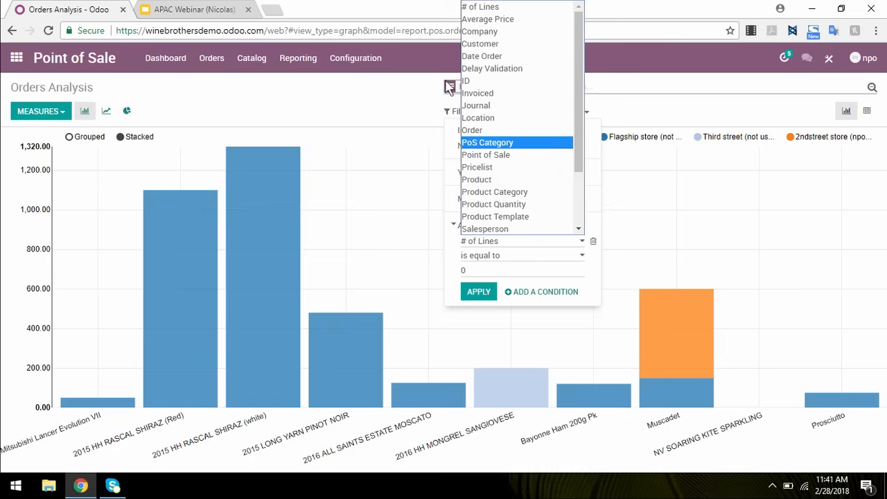
click(486, 48)
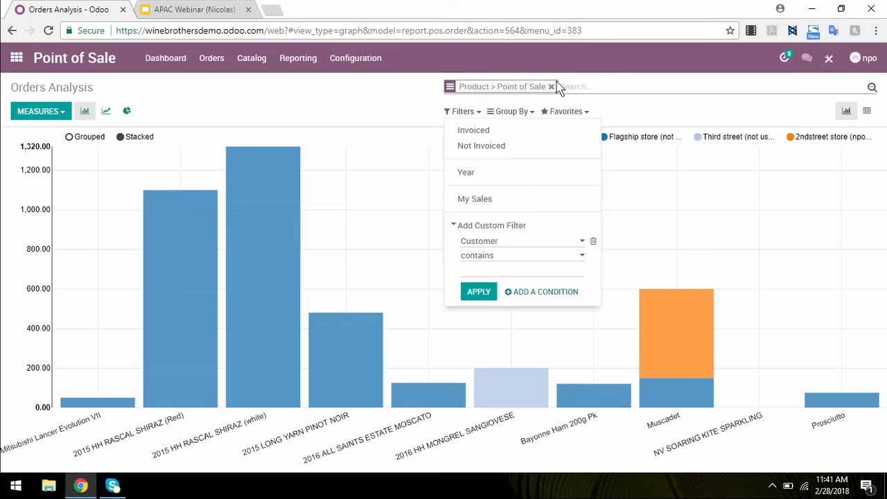
click(492, 269)
text(max)
key(Return)
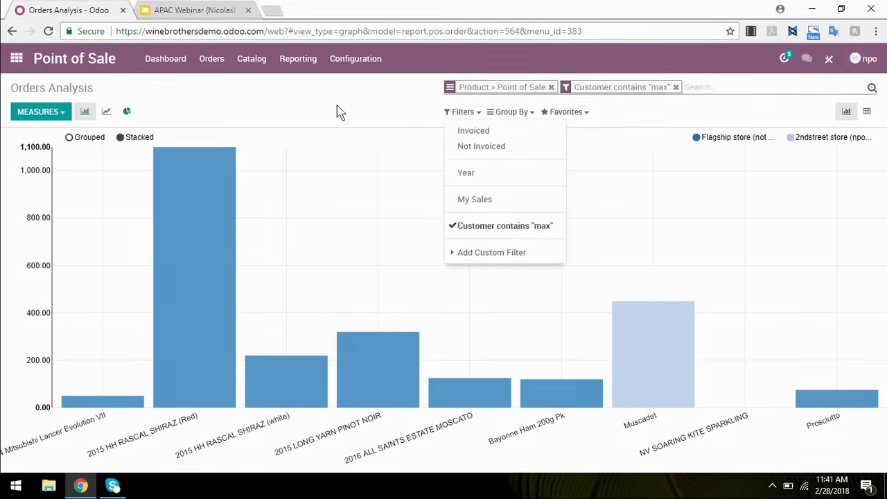
mouse_move(676, 369)
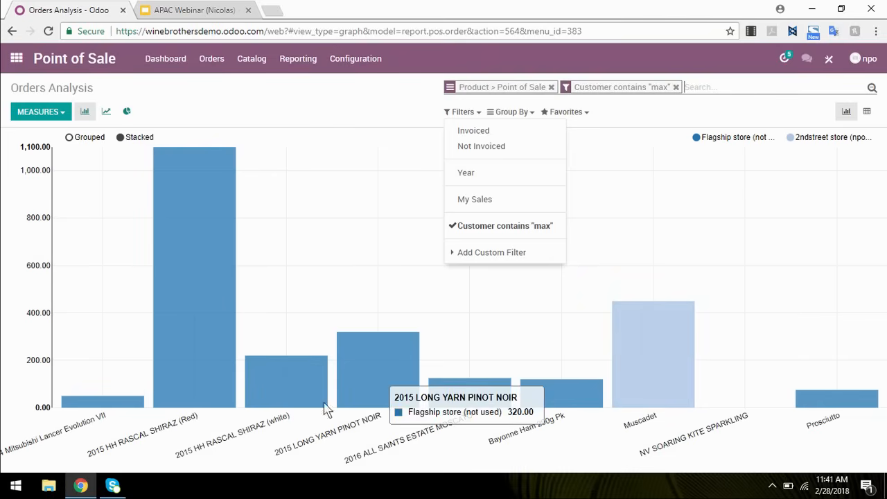
Step: Review the filtered sales per product, store and month in the pivot view, and return to the chart
click(866, 112)
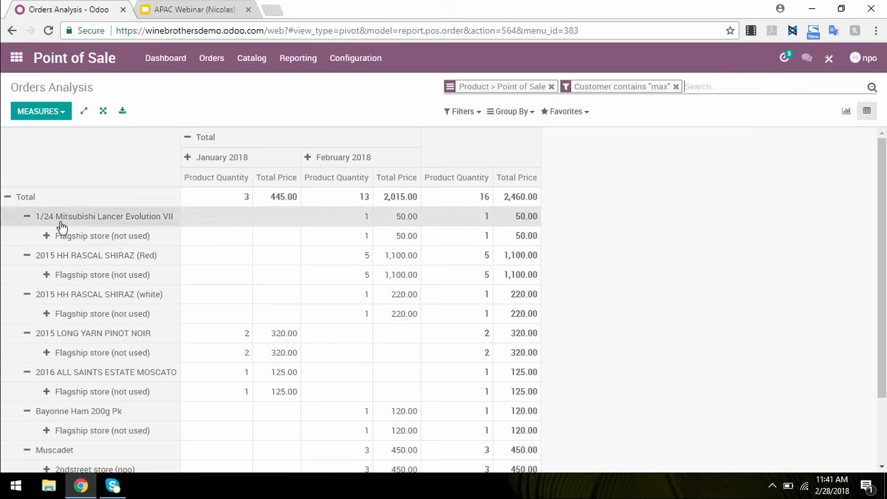
scroll(316, 211, down, 2)
scroll(316, 209, up, 2)
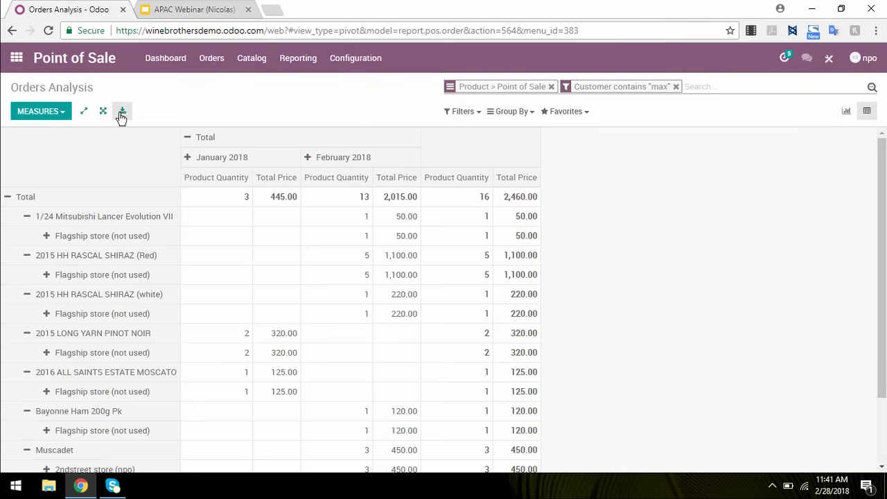
click(845, 113)
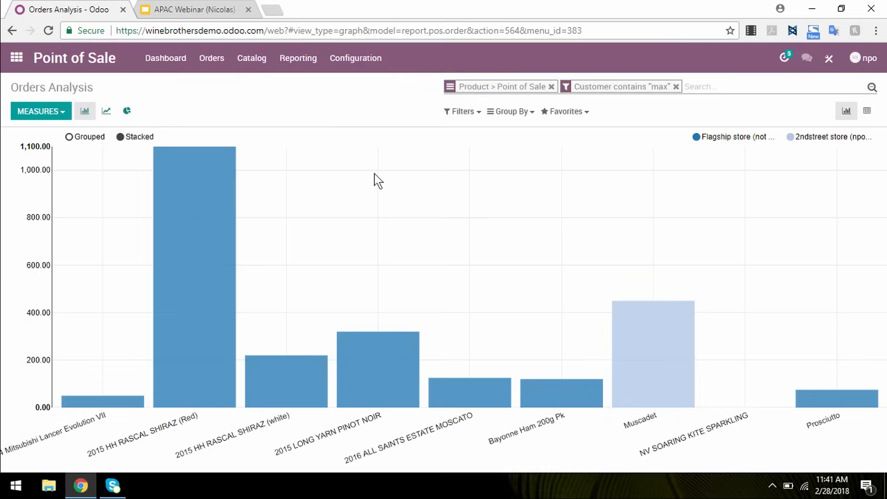
Step: Create a new request for quotation in Purchases with Wine company as the vendor
click(16, 58)
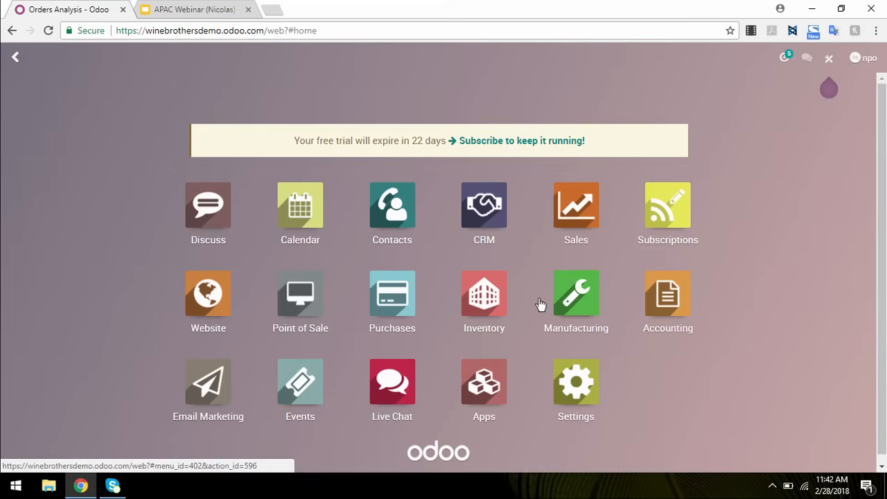
click(390, 313)
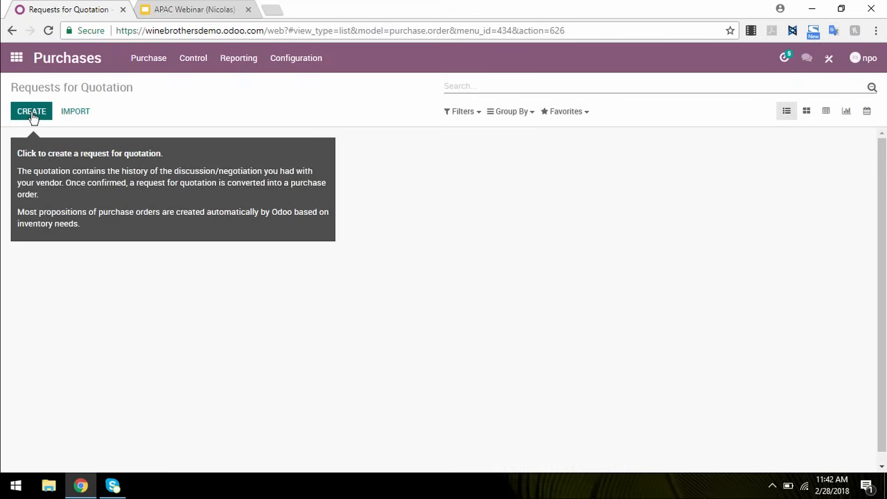
click(27, 118)
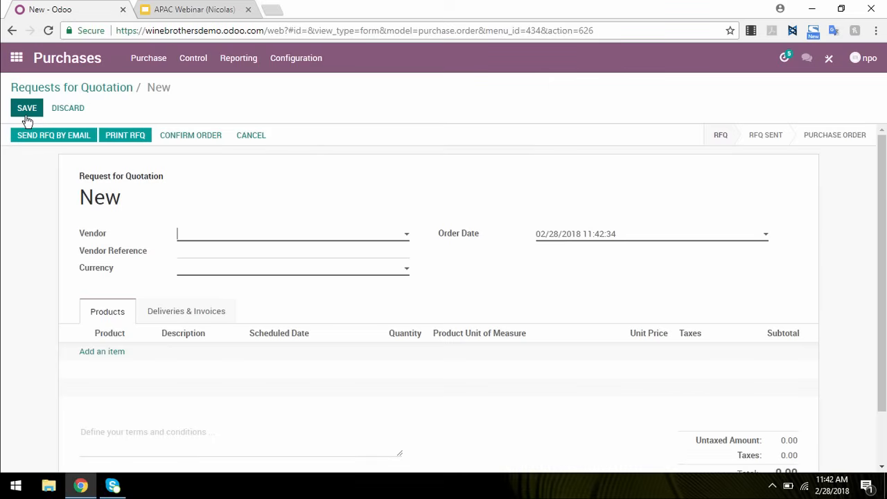
click(213, 239)
click(212, 254)
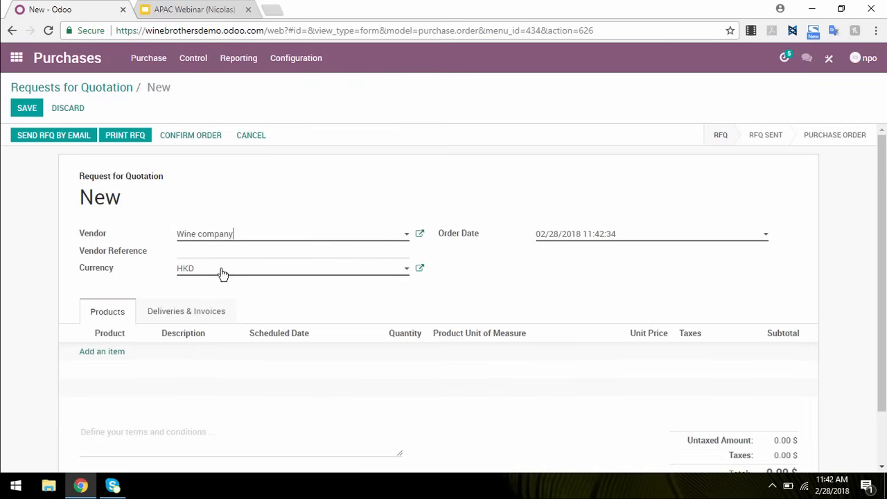
Step: Add product lines for 2015 HH RASCAL SHIRAZ (Red), 2017 CHENIN BLANC and 2015 LONG YARN PINOT NOIR to the request
scroll(166, 284, down, 1)
click(109, 289)
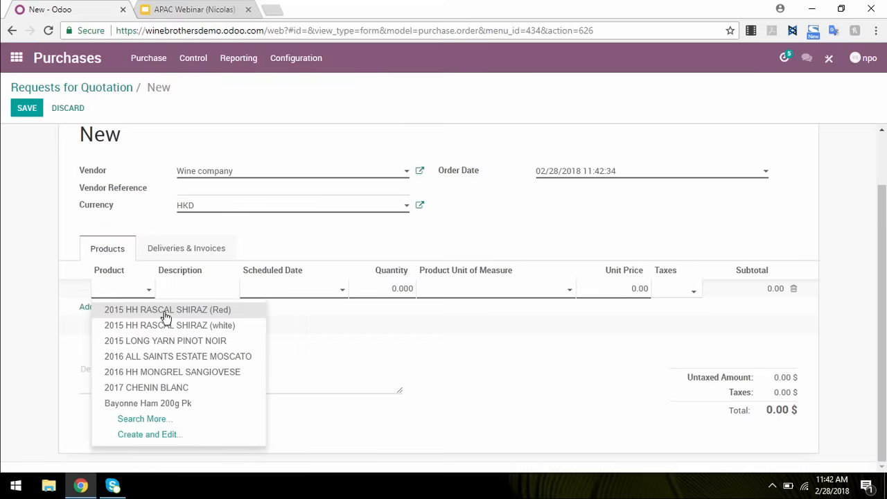
click(166, 312)
click(104, 307)
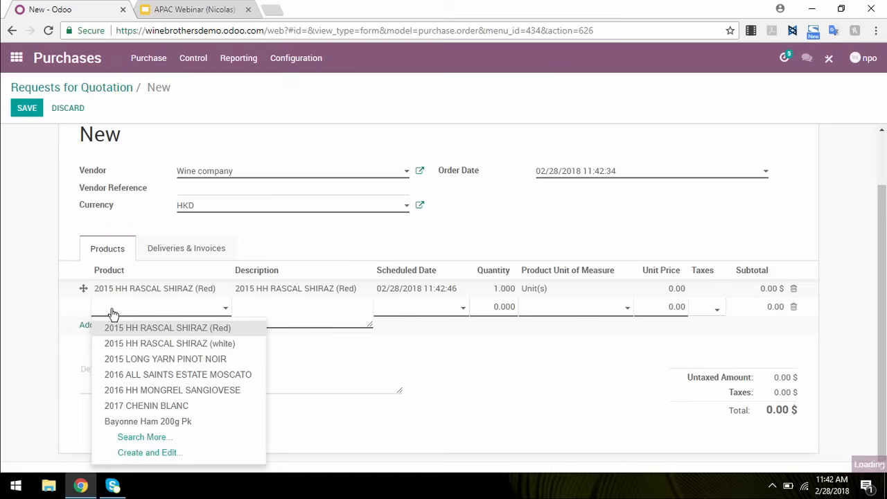
click(135, 404)
click(111, 325)
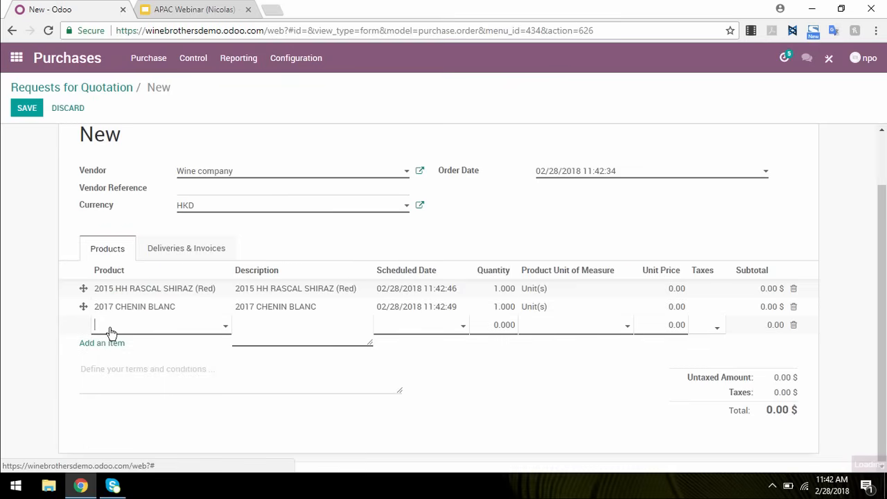
click(172, 210)
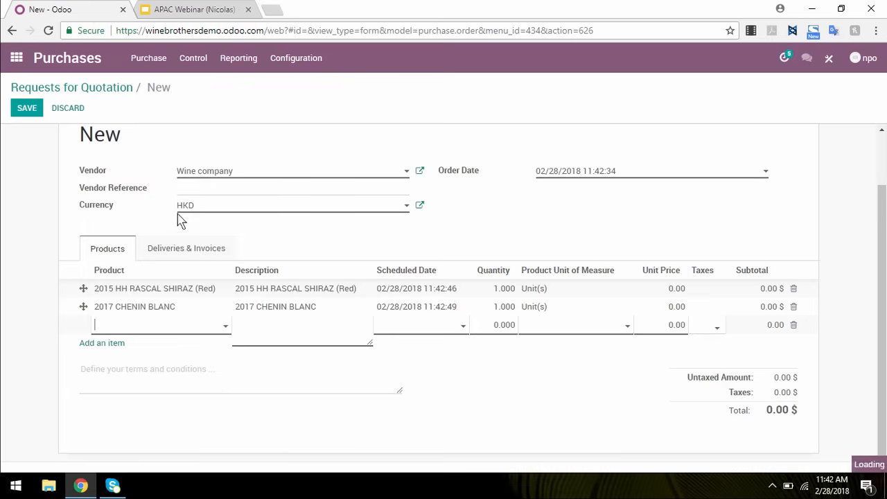
Step: Set the quantities to 30 for the Shiraz (Red), 50 for the Chenin Blanc and 100 for the Pinot Noir
click(487, 288)
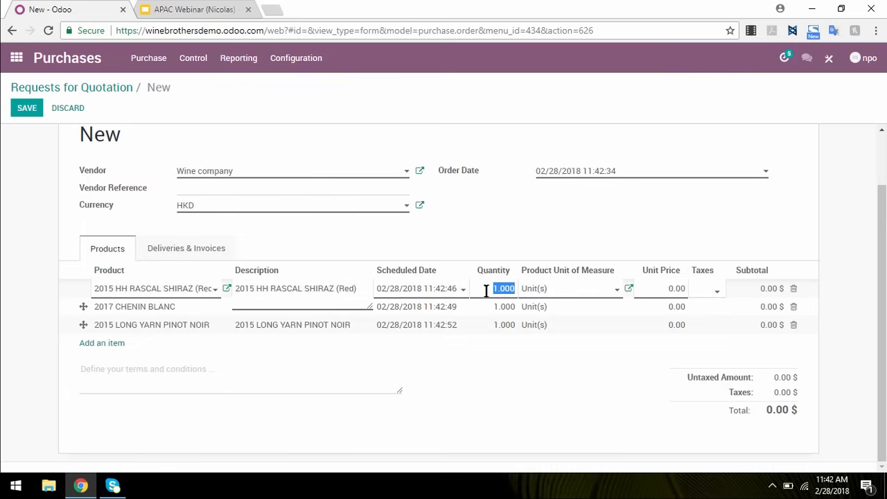
text(30)
click(495, 307)
text(50)
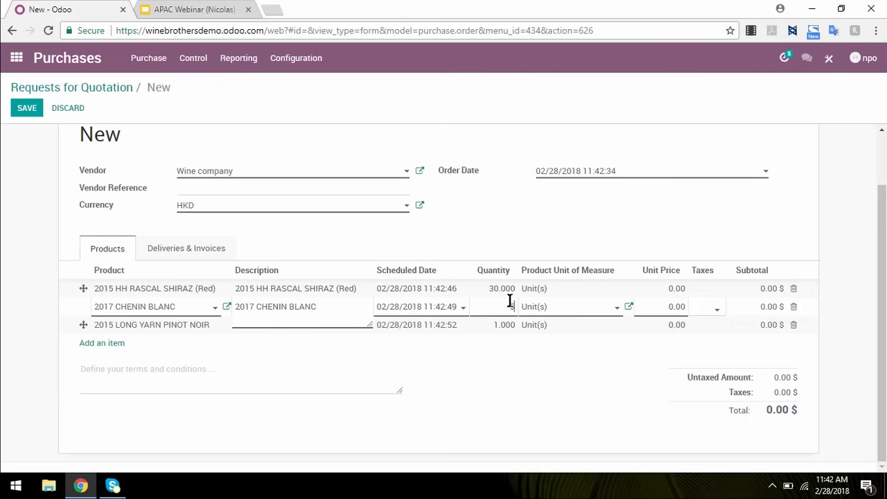
click(496, 326)
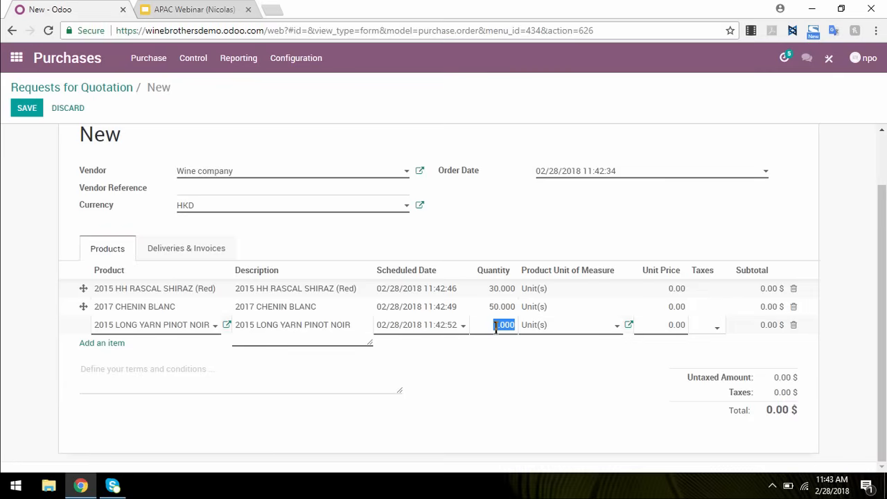
text(100)
click(506, 231)
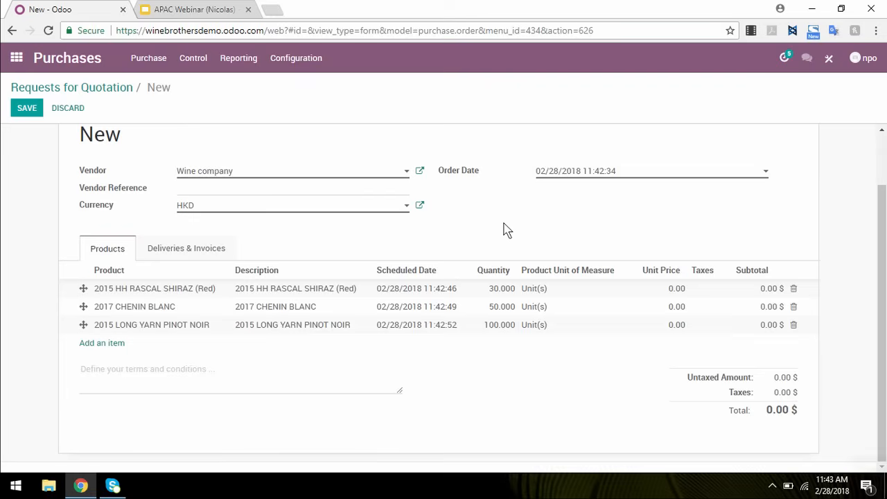
Step: Set the unit prices to 150 for the Shiraz (Red), 170 for the Chenin Blanc and 180 for the Pinot Noir
click(667, 288)
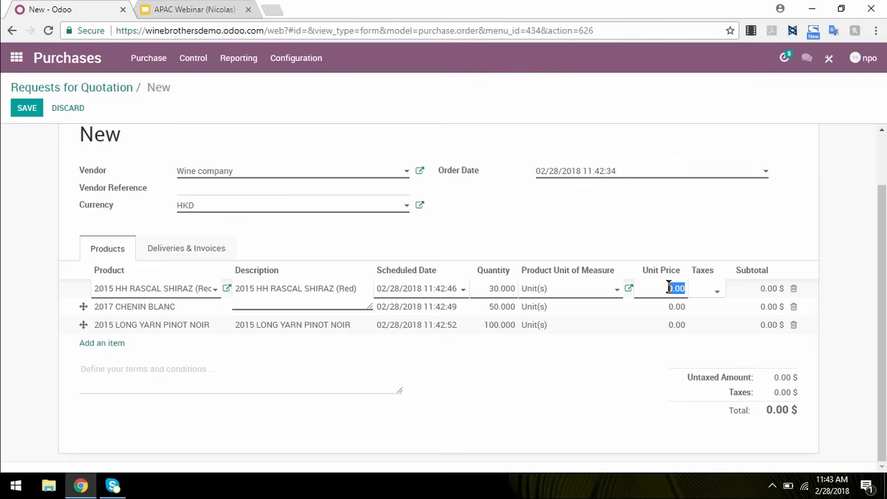
text(150)
click(676, 309)
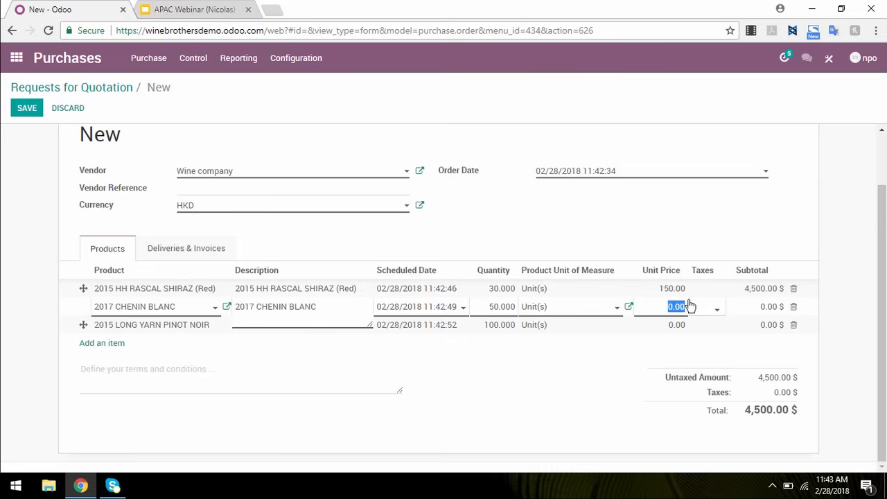
text(170)
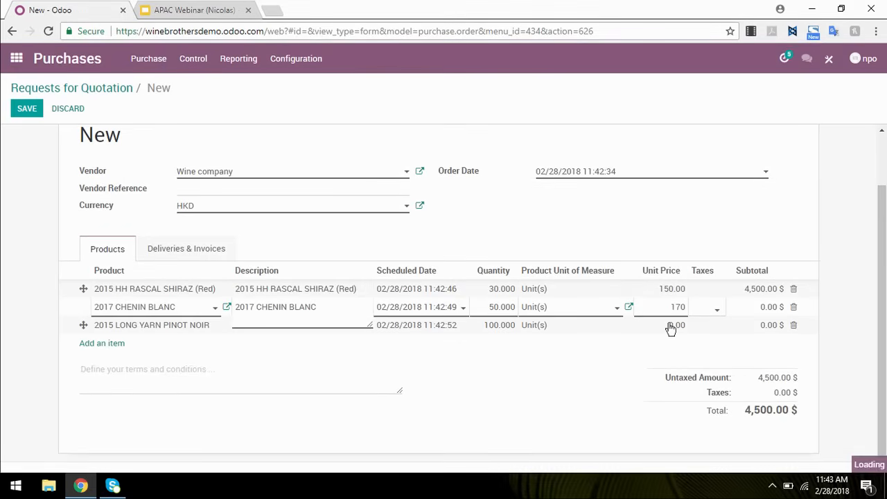
click(671, 326)
text(18)
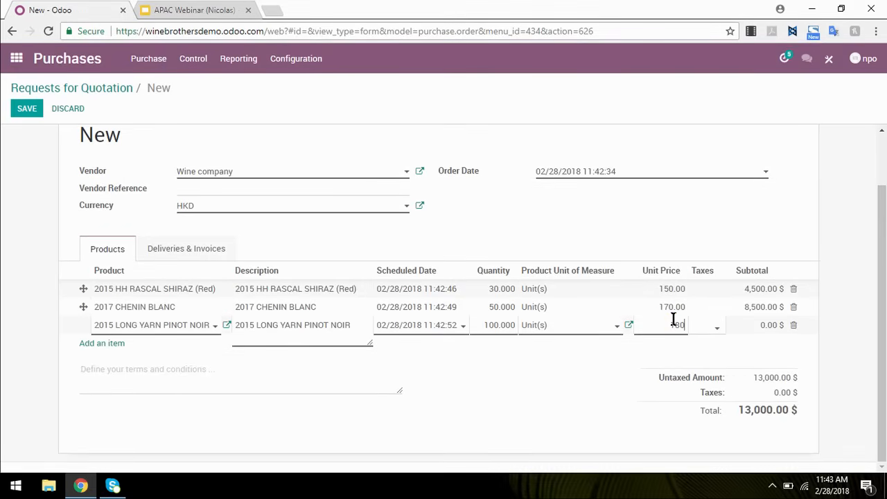
text(0)
Step: Choose Flagship Store: Receipts as the delivery destination and save the request for quotation
click(184, 251)
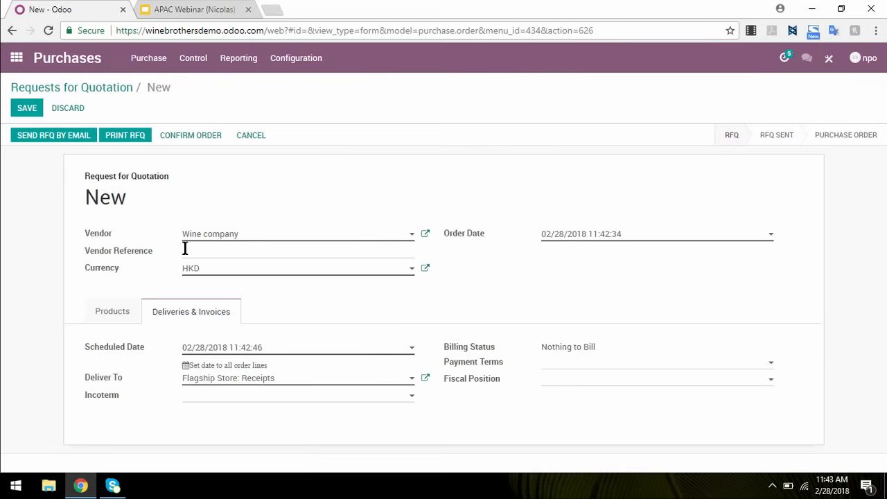
click(213, 386)
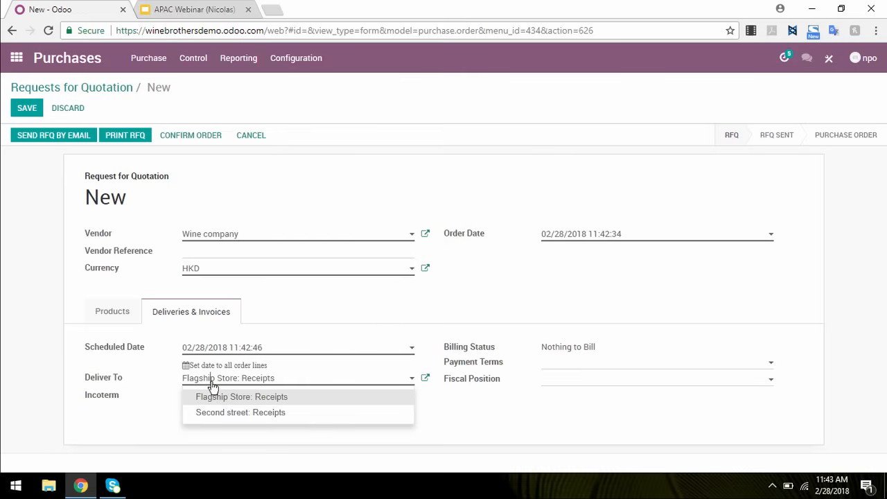
click(338, 311)
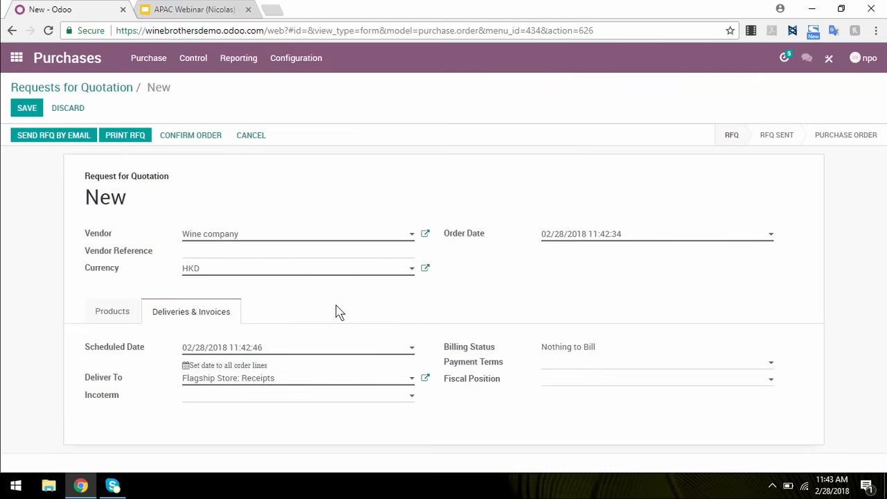
click(256, 381)
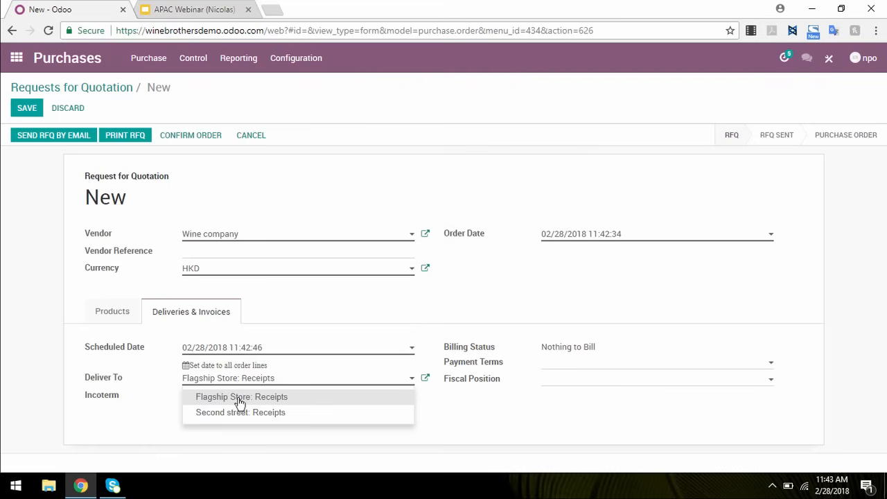
click(240, 402)
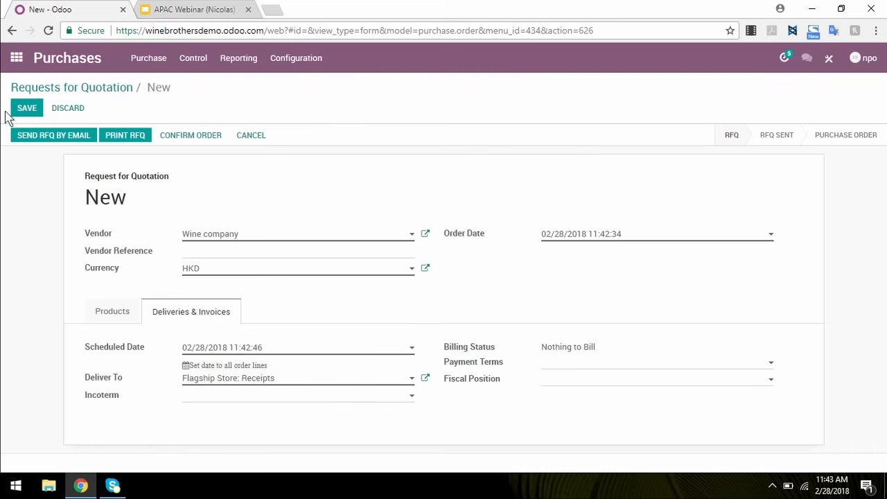
click(27, 110)
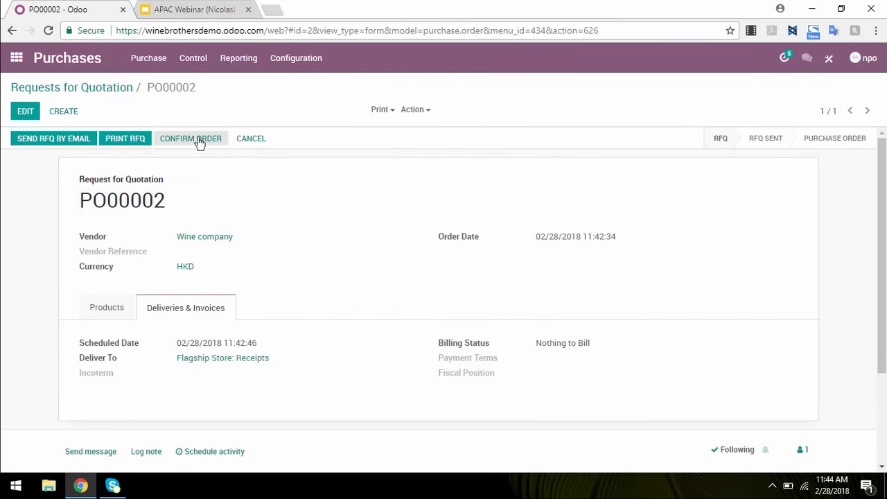
Step: Confirm the Wine company purchase order and email it to the vendor, skipping the request to complete the contact information
click(199, 142)
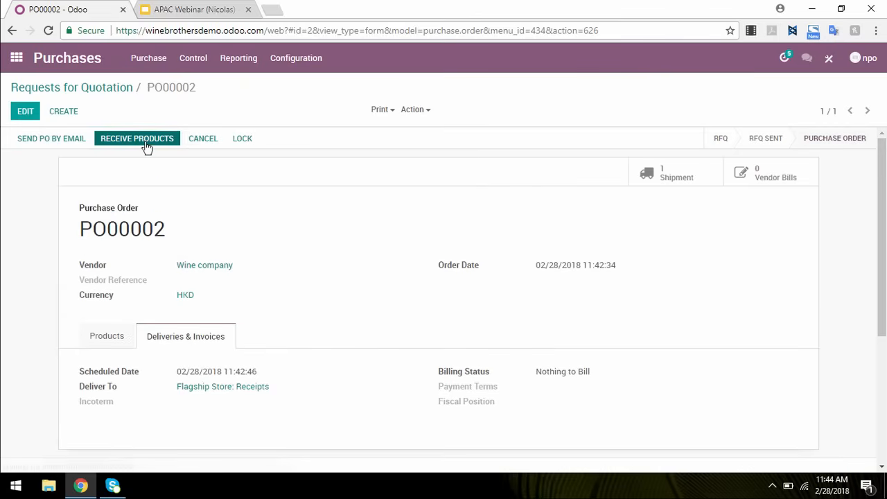
click(65, 142)
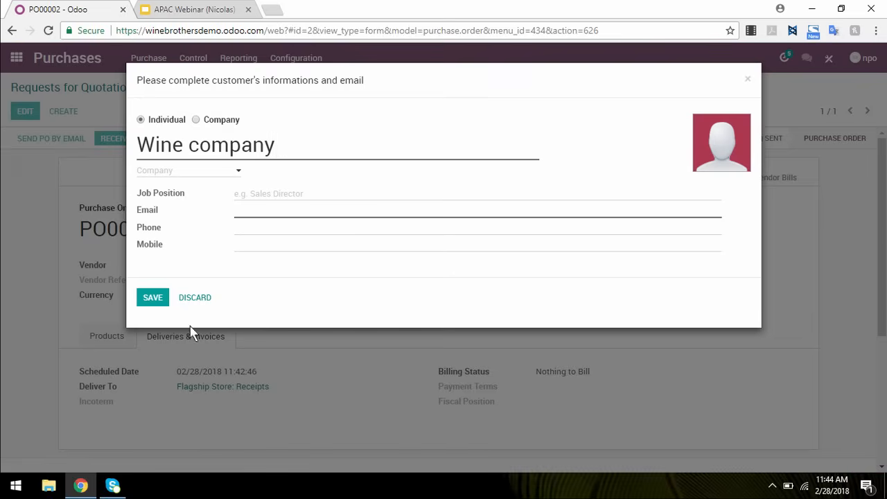
click(195, 297)
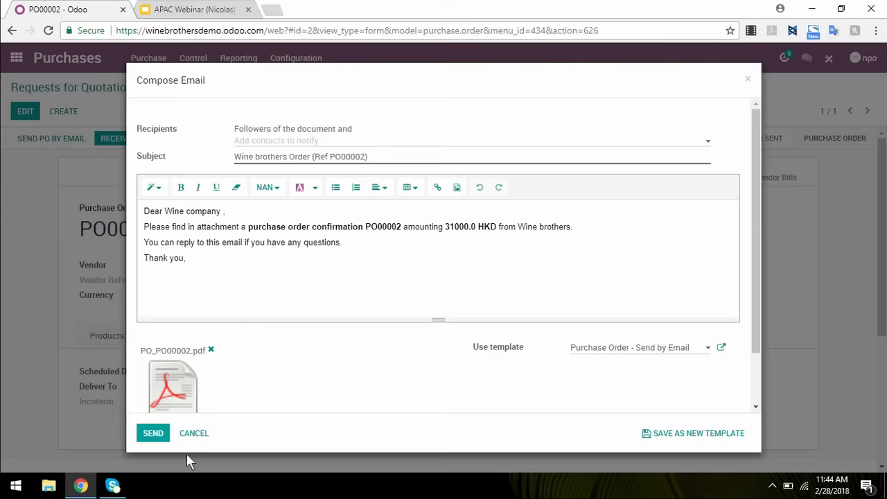
click(154, 437)
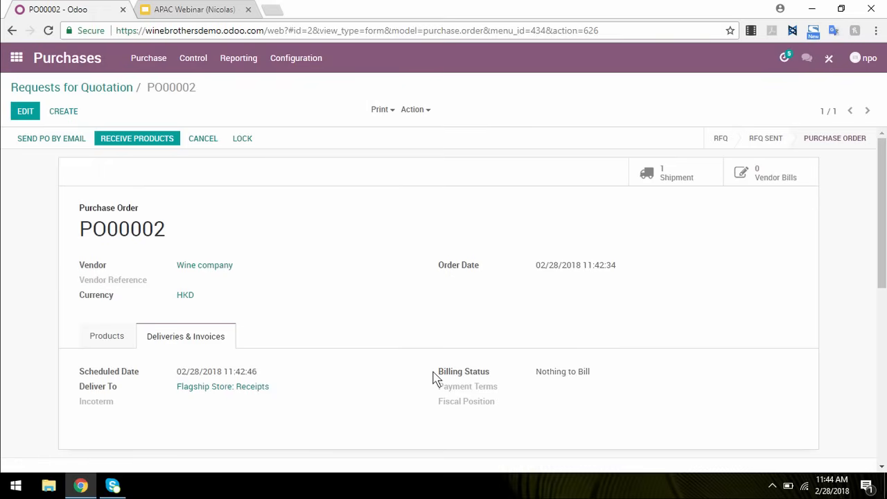
Step: View the purchase order's shipment, and open the same pending receipt from the Flagship Store receipts in Inventory
click(676, 176)
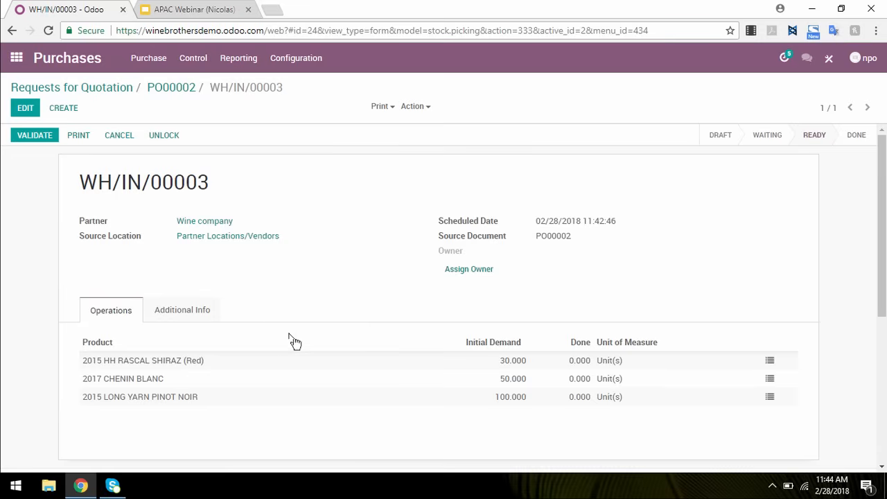
click(16, 58)
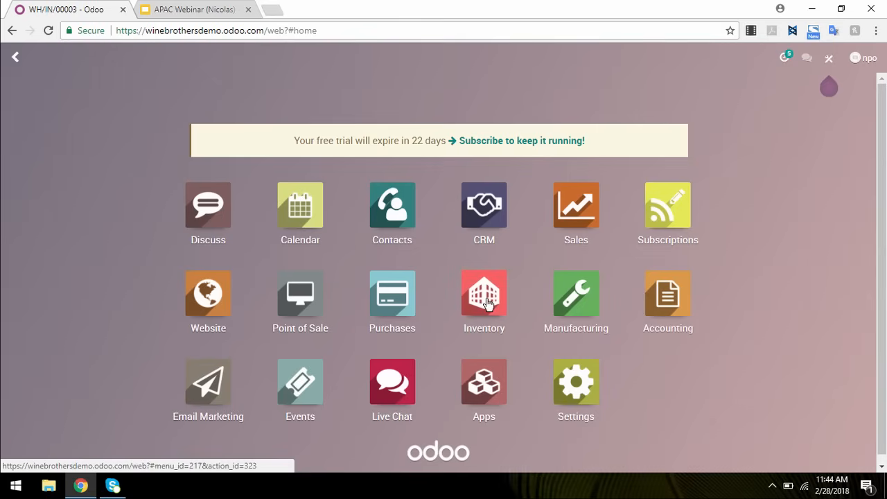
click(487, 303)
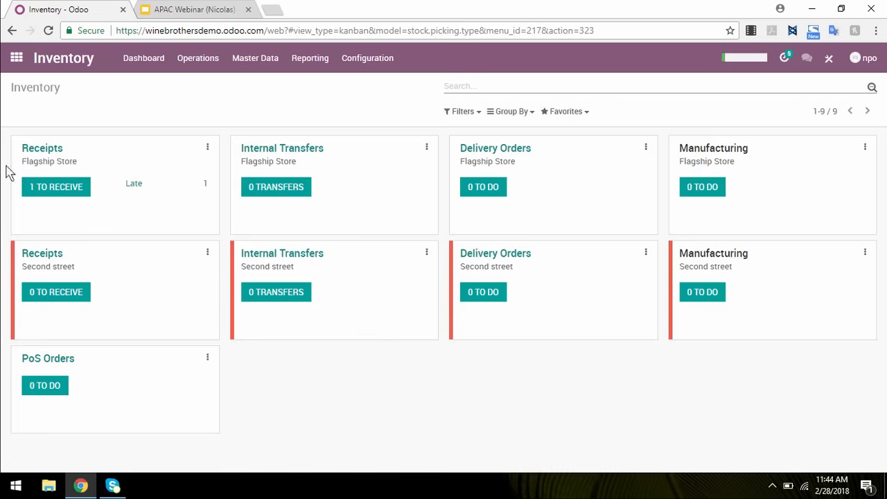
click(57, 187)
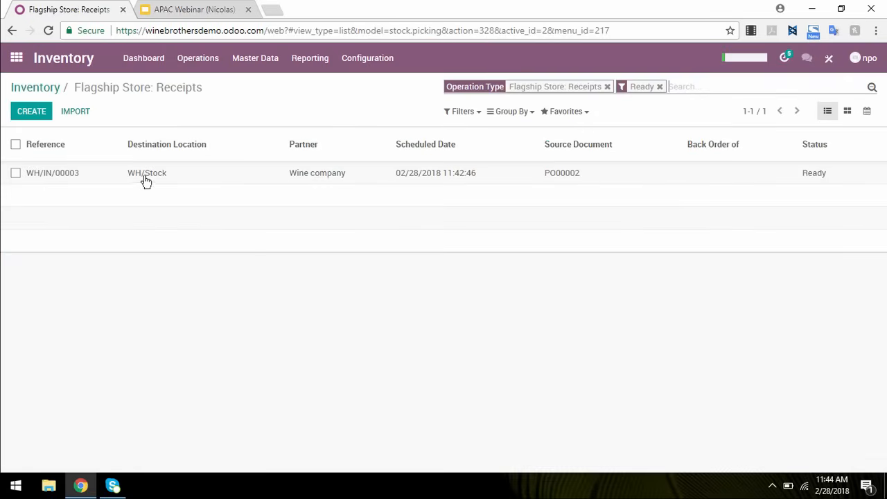
click(149, 174)
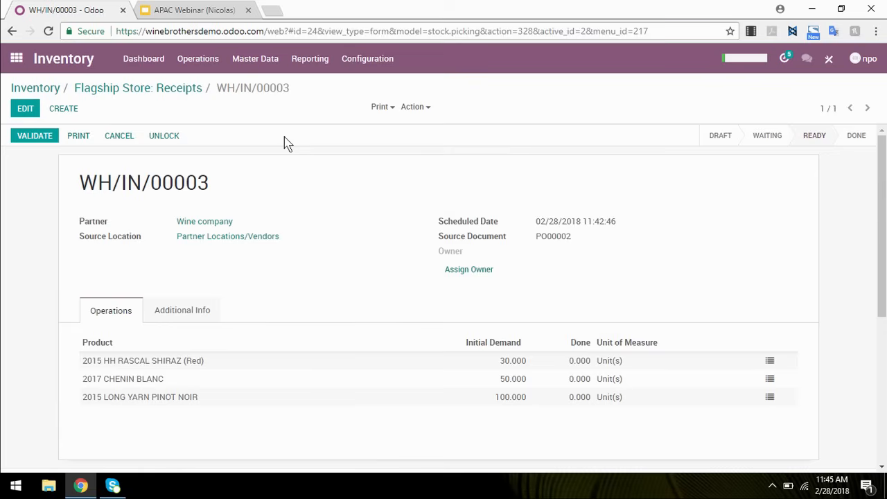
Step: Validate the Flagship Store receipt and apply the immediate transfer for all reserved quantities
click(378, 107)
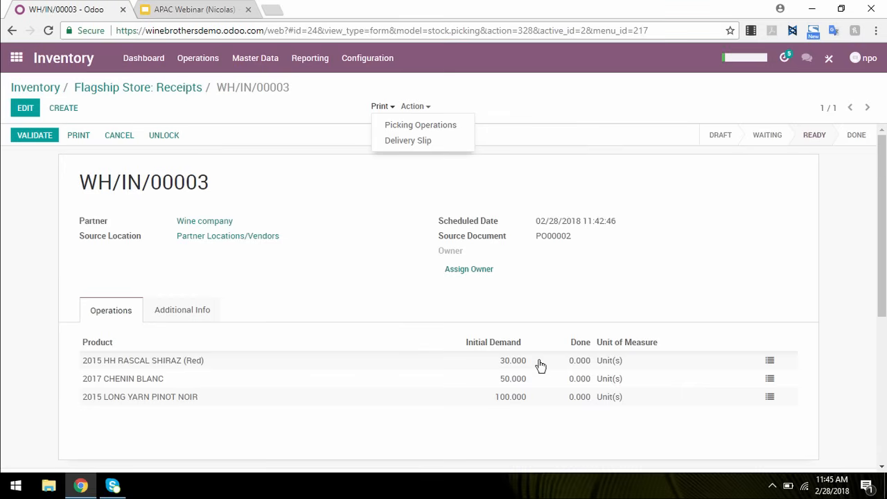
click(548, 286)
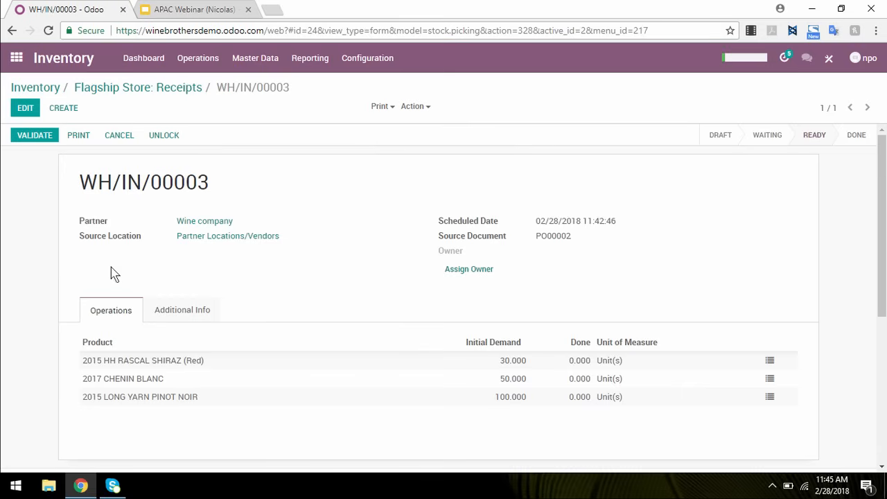
click(34, 135)
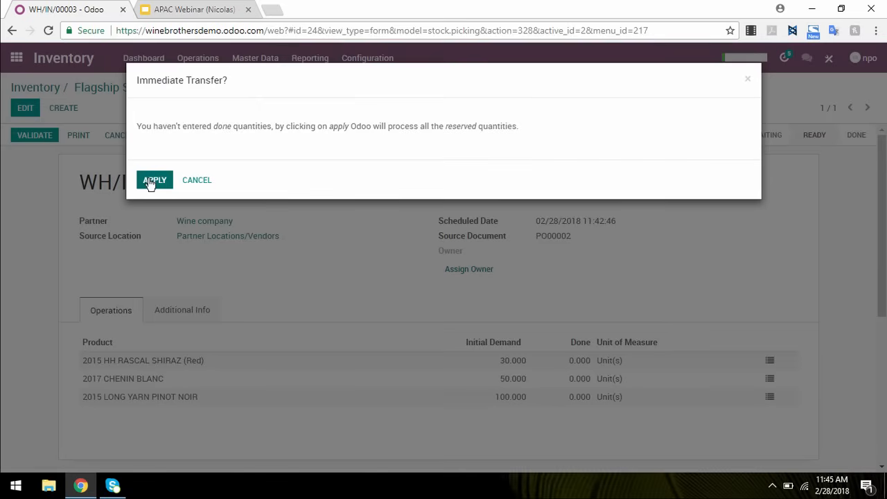
click(151, 182)
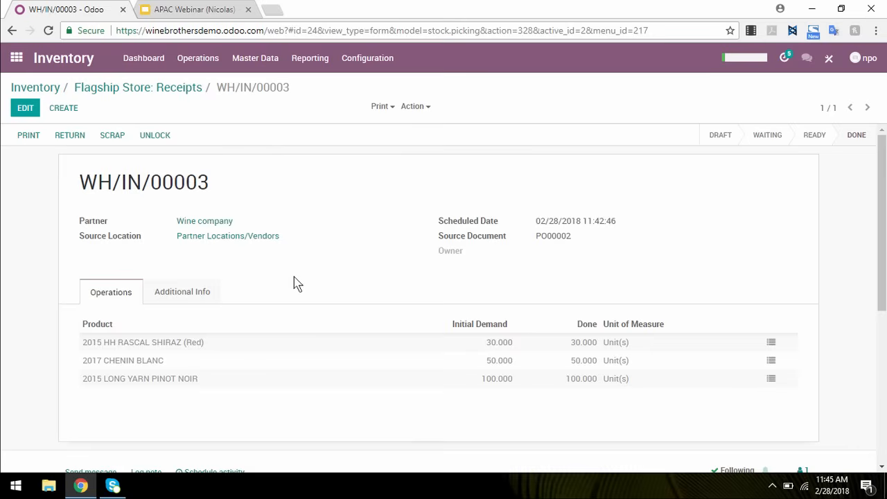
Step: Check the on-hand stock of 2015 LONG YARN PINOT NOIR by location and return to the product list
click(242, 58)
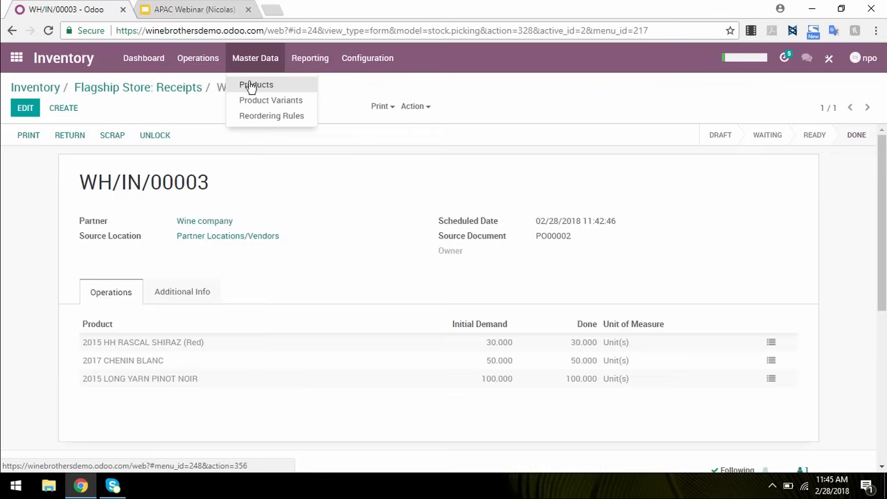
click(250, 86)
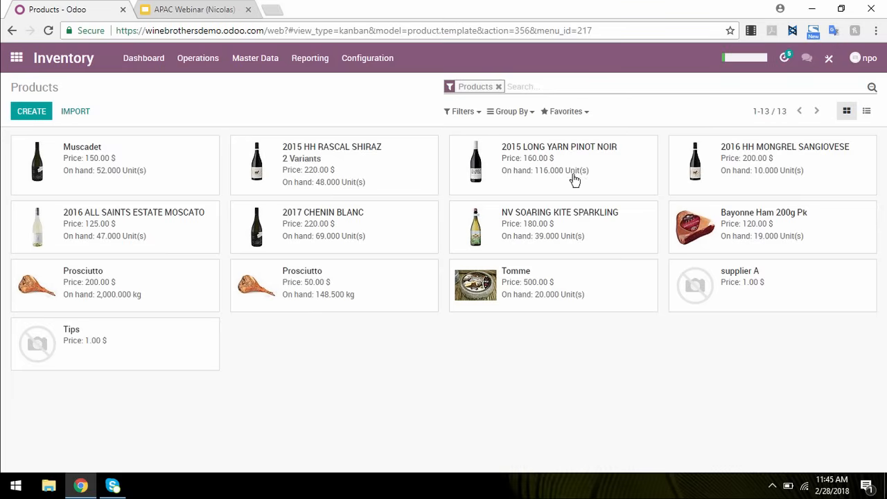
click(513, 174)
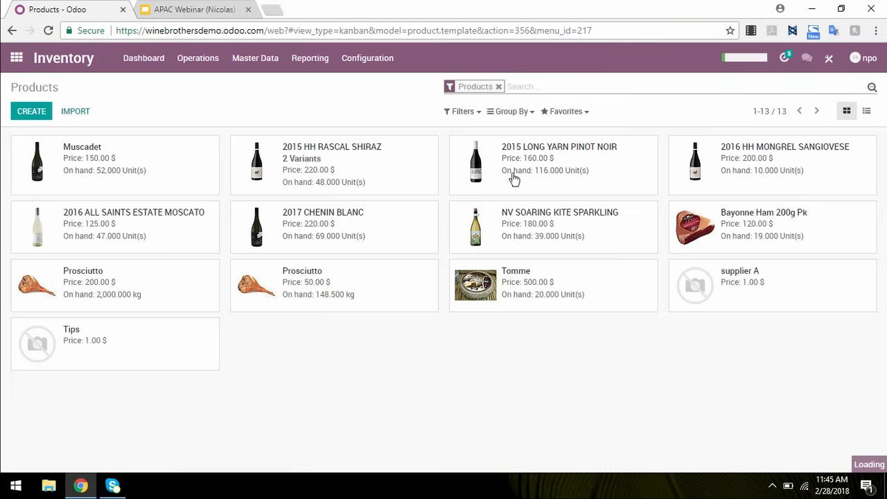
click(195, 164)
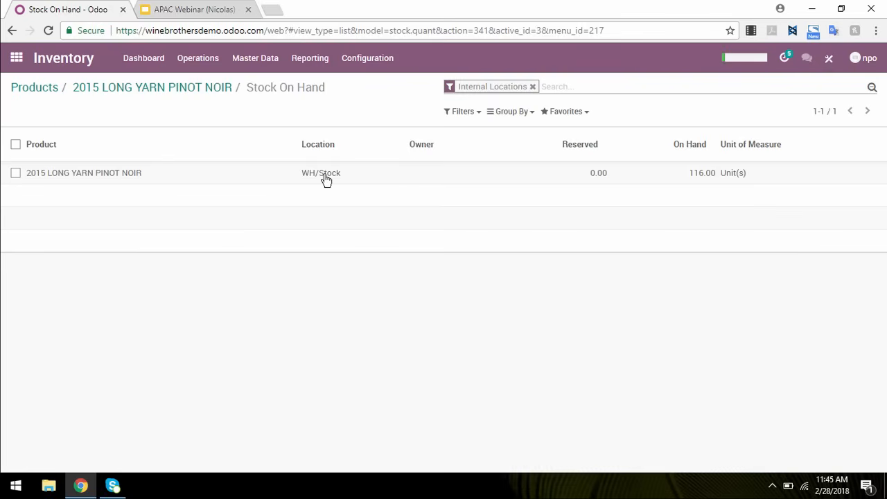
click(33, 89)
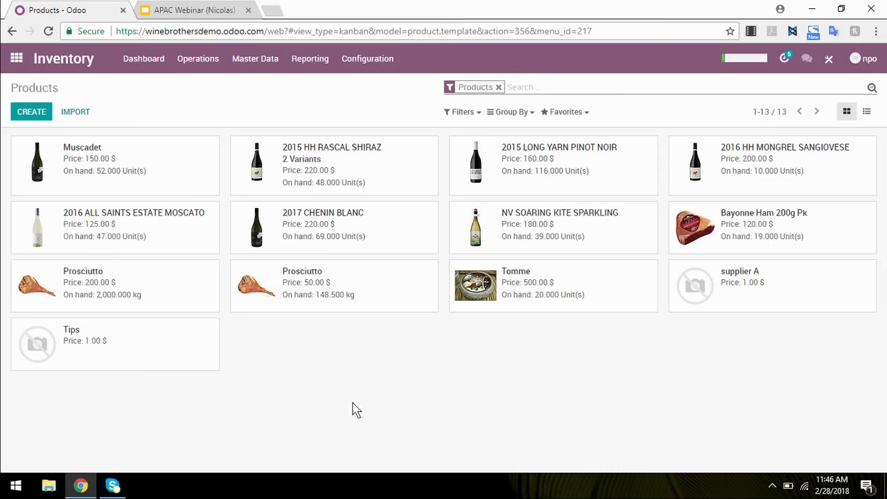
Step: Create a reordering rule for the Tomme product with a minimum quantity of 25 and a maximum quantity of 100
click(545, 294)
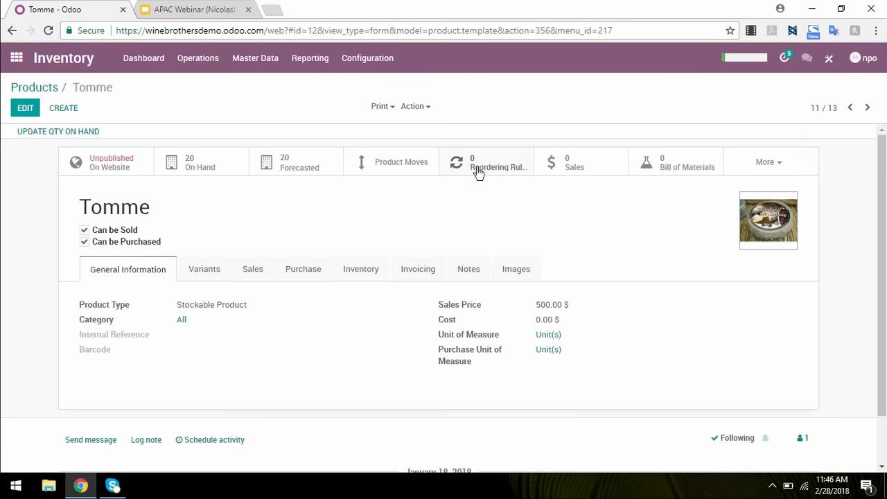
click(505, 173)
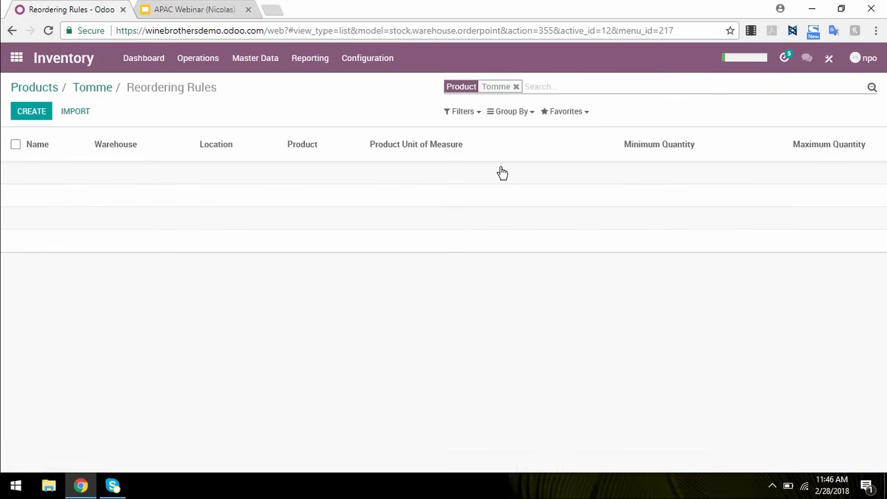
click(39, 116)
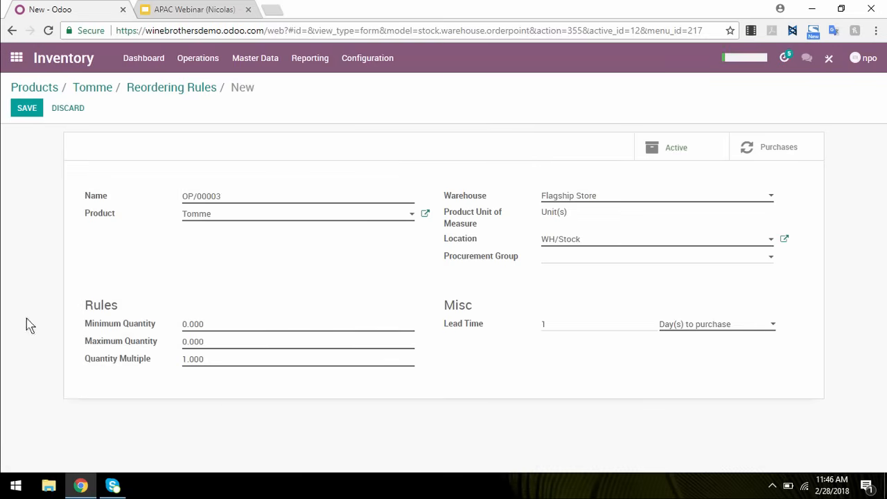
click(206, 322)
drag(232, 323, 123, 331)
text(25)
click(216, 341)
double_click(196, 341)
text(1)
Step: Keep Flagship Store as the reordering rule's warehouse and save the rule
click(586, 201)
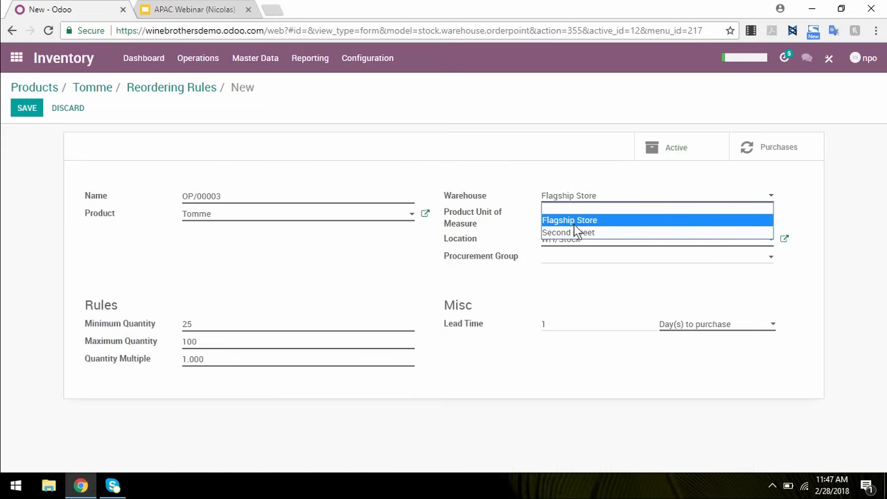
click(573, 221)
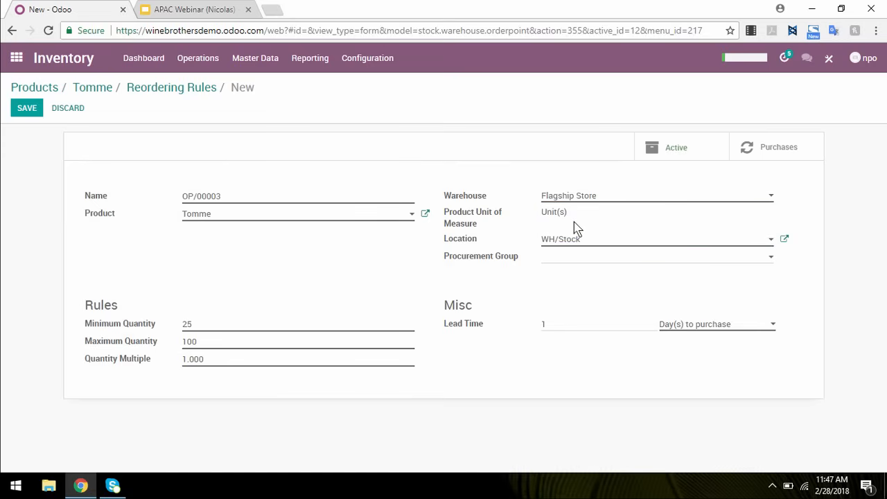
click(589, 196)
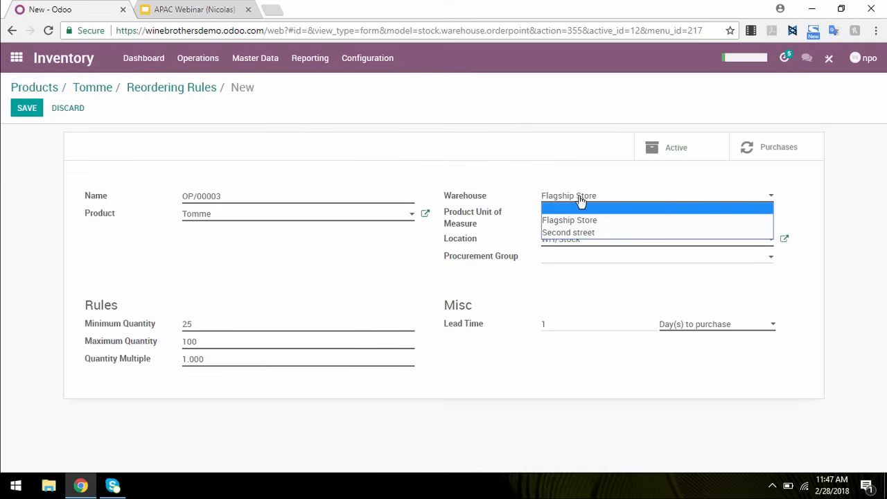
click(554, 181)
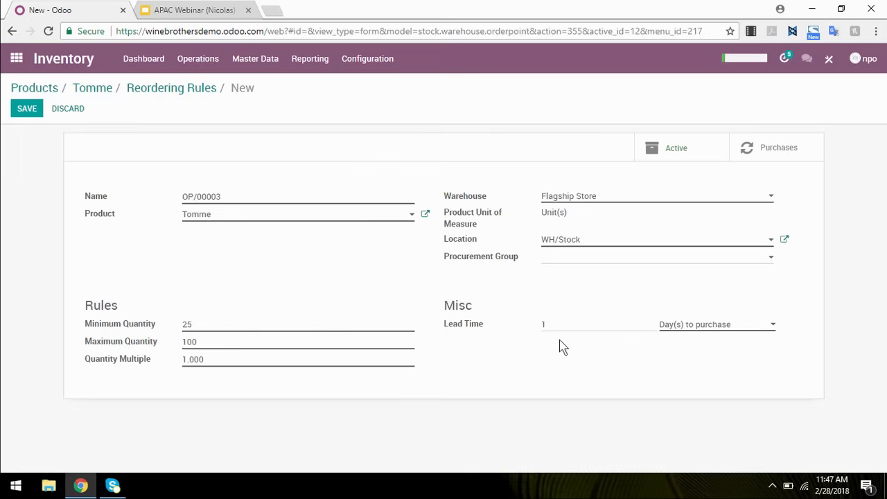
click(26, 113)
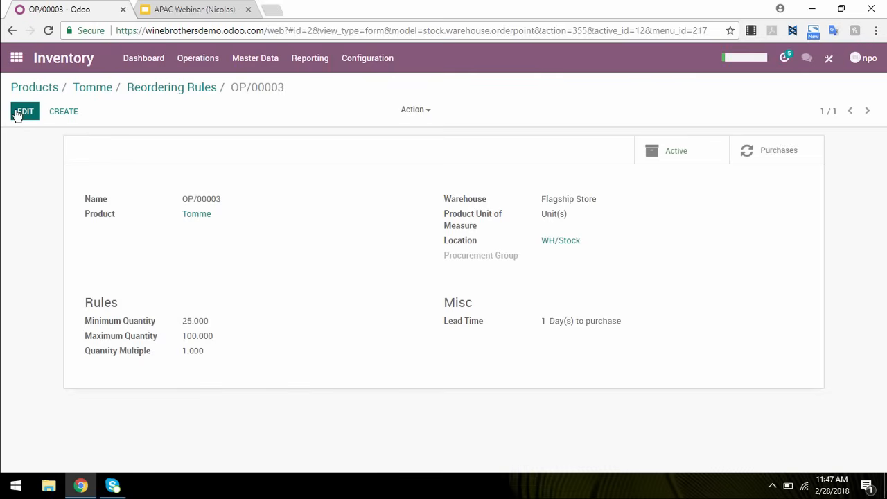
Step: Review Tomme's reordering rules list and the products with scheduled activities, and return to the rules list
click(155, 87)
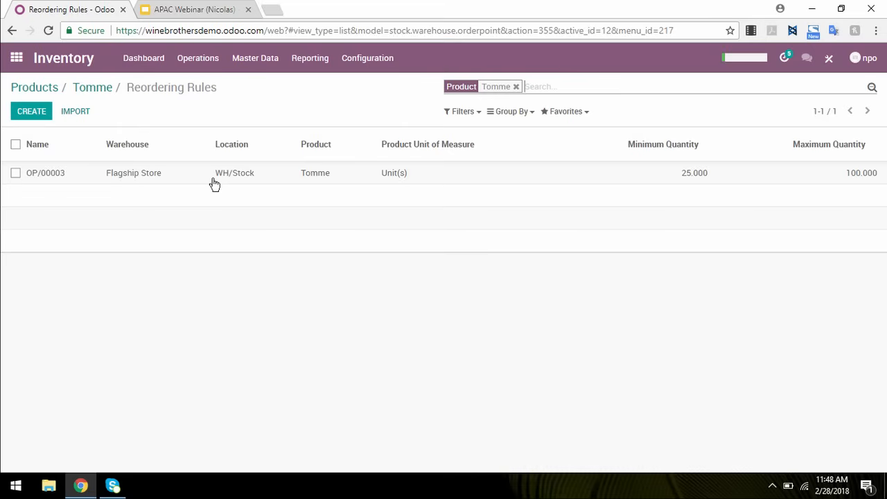
click(785, 60)
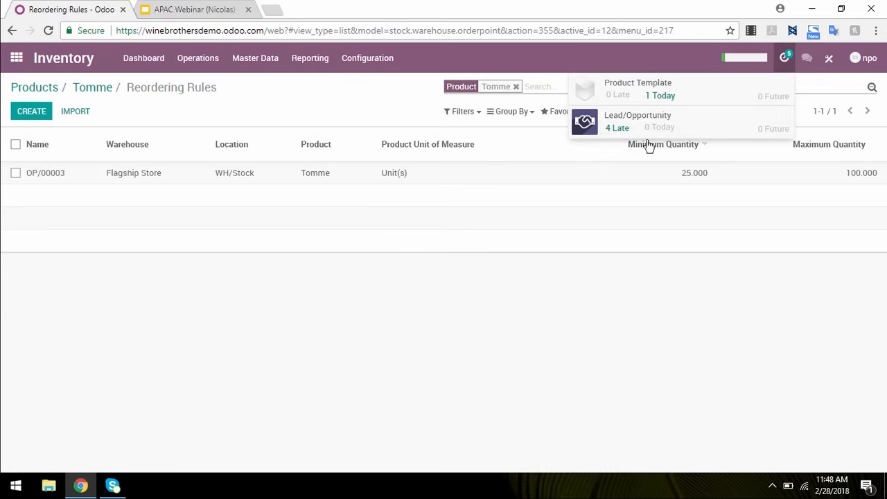
click(702, 94)
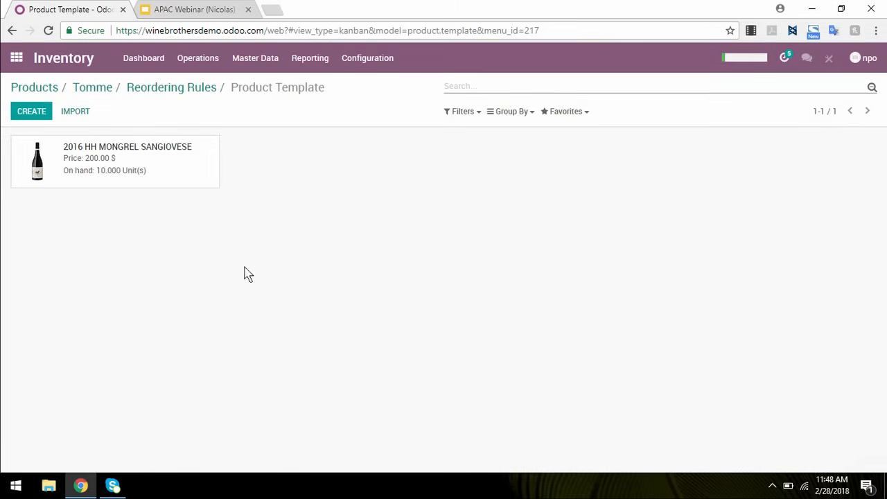
click(161, 88)
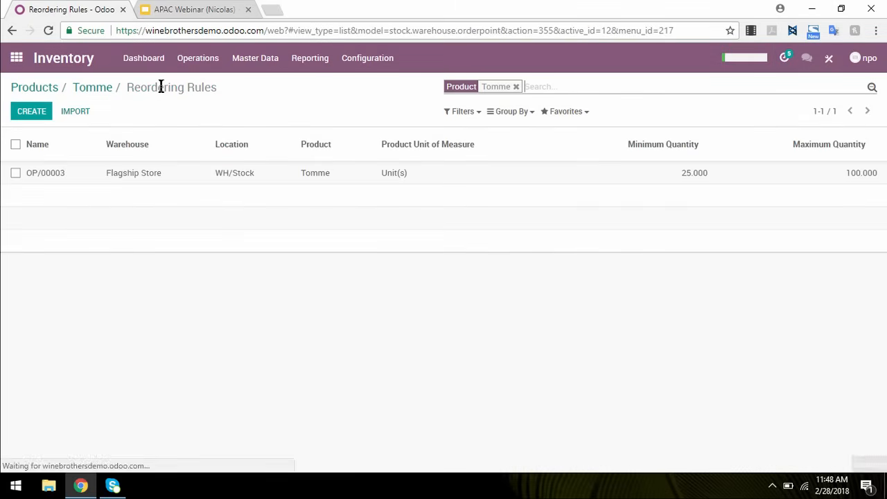
Step: Run the inventory scheduler to trigger the reordering rules
click(203, 62)
click(207, 132)
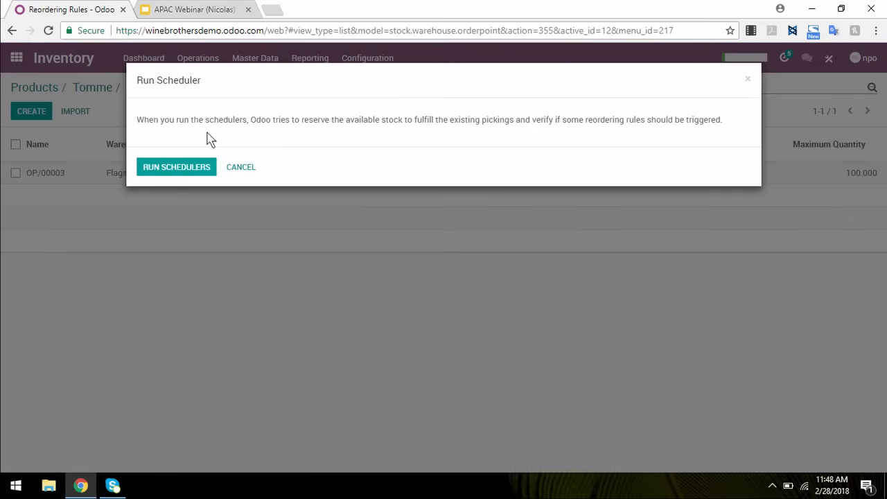
click(170, 167)
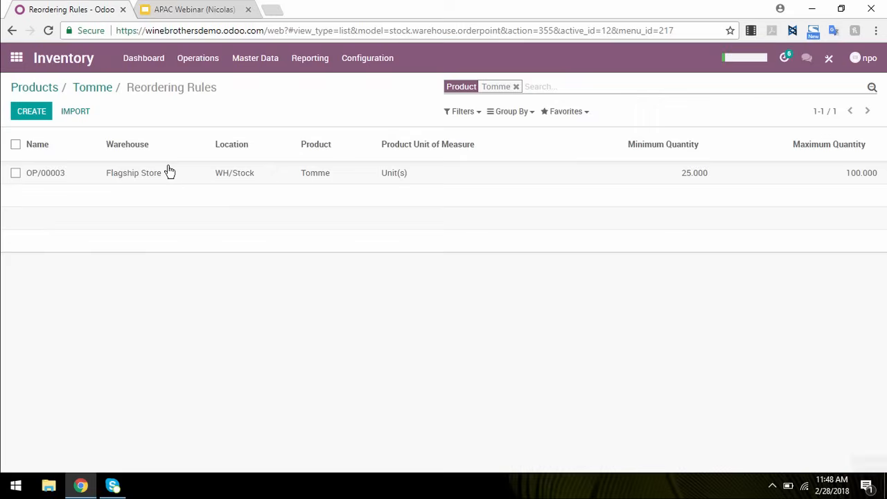
Step: Open Tomme from the product activities and examine its planned activity
click(786, 58)
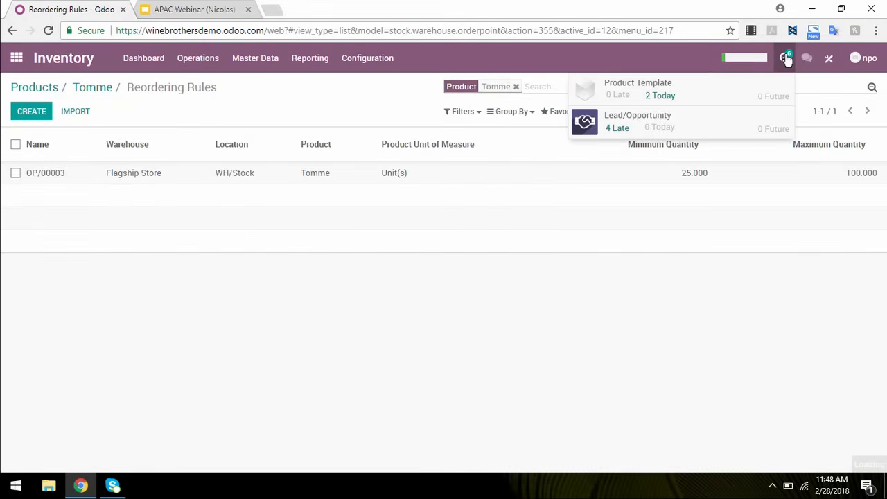
click(656, 91)
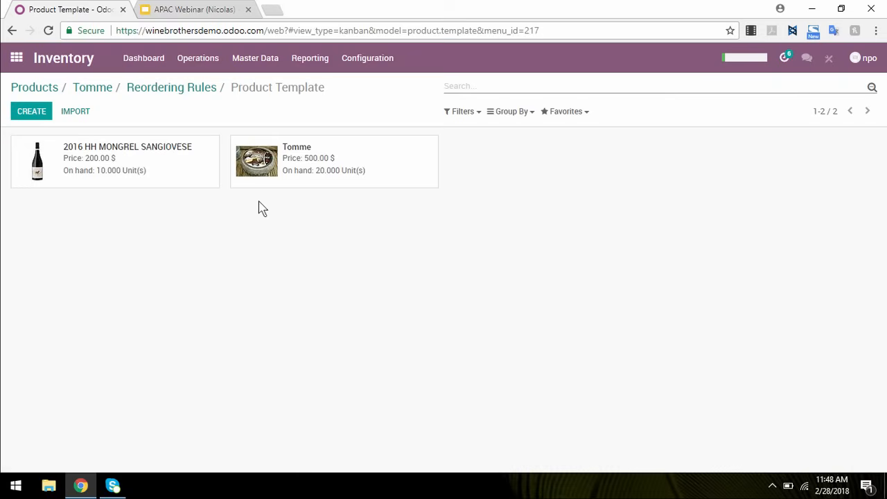
click(313, 170)
scroll(207, 312, down, 2)
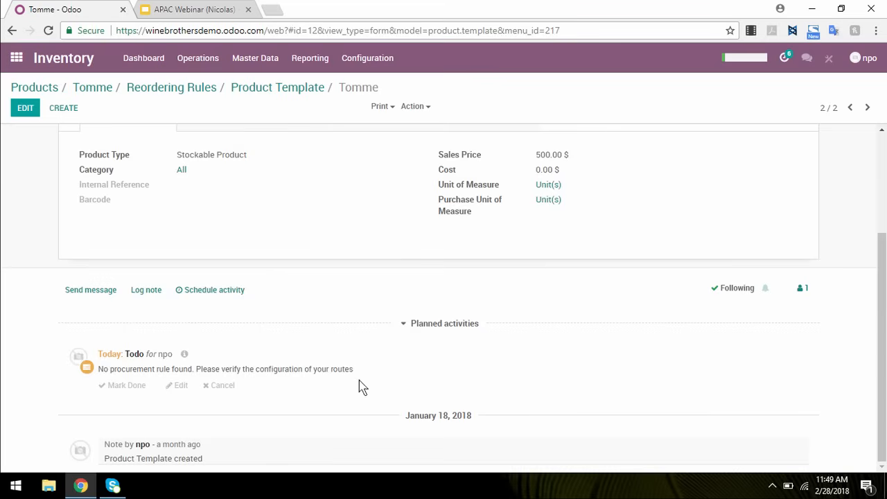
Step: Enable the Buy route in Tomme's inventory settings
scroll(350, 386, up, 3)
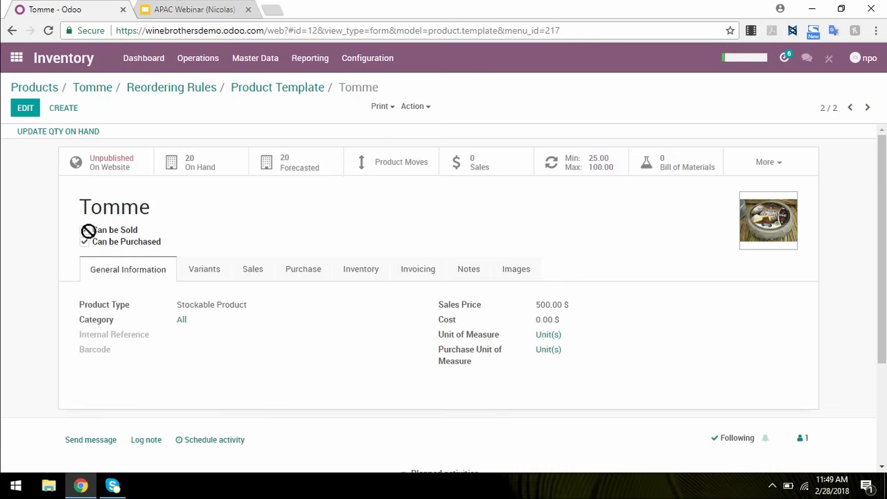
click(307, 277)
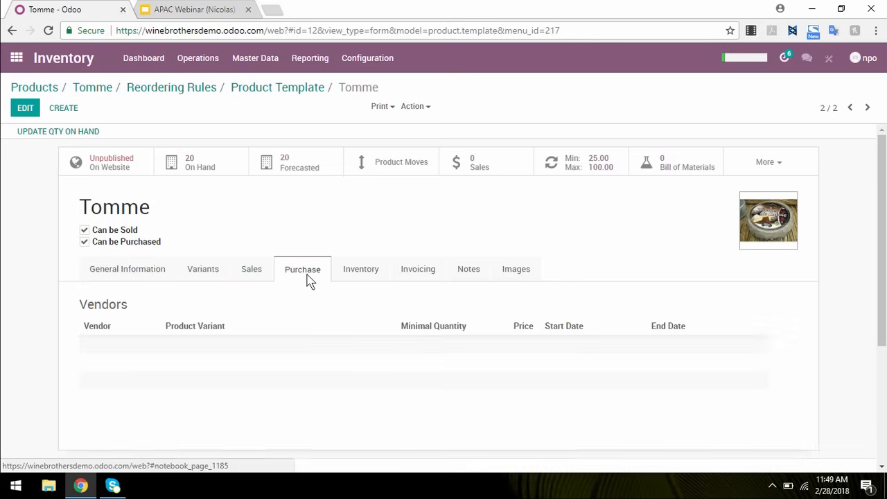
click(255, 274)
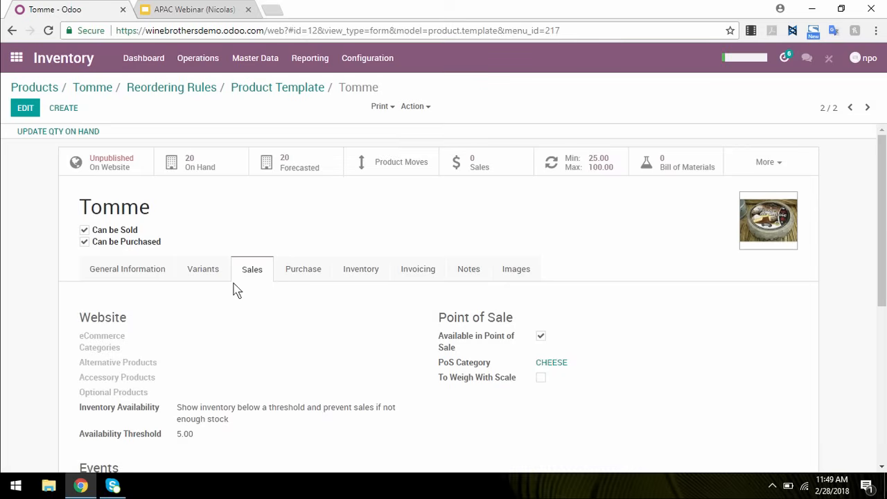
click(141, 277)
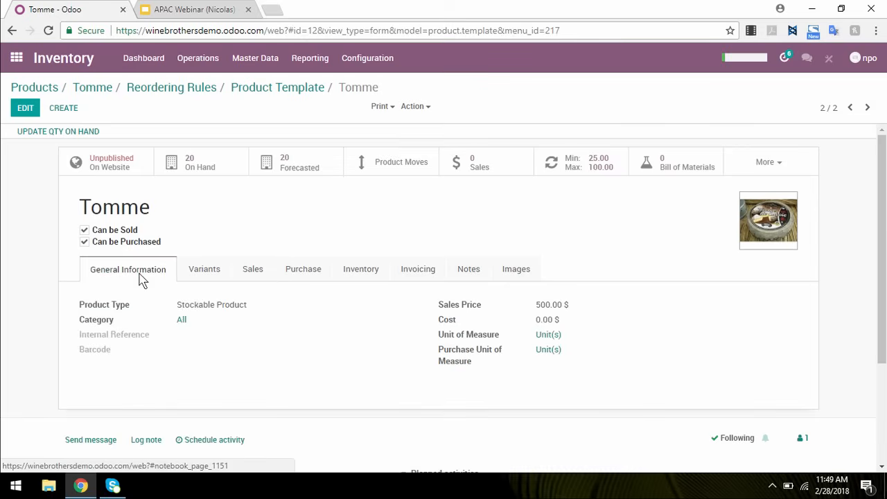
click(302, 270)
click(370, 271)
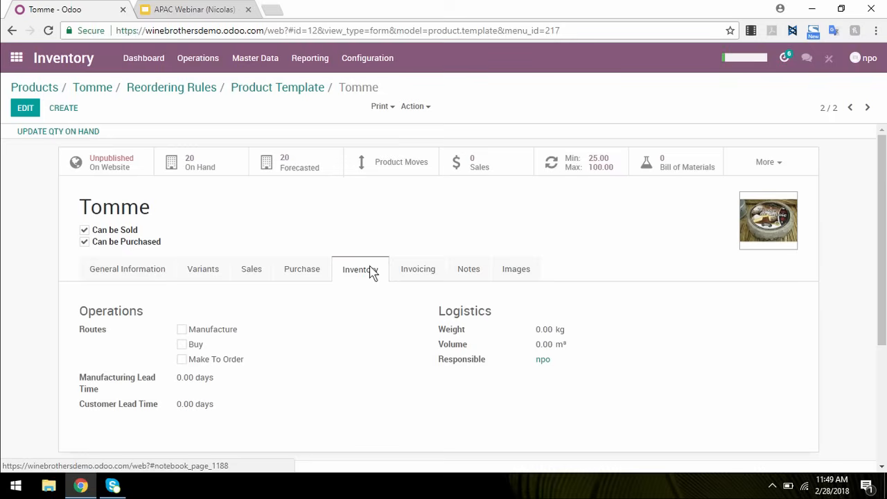
click(26, 109)
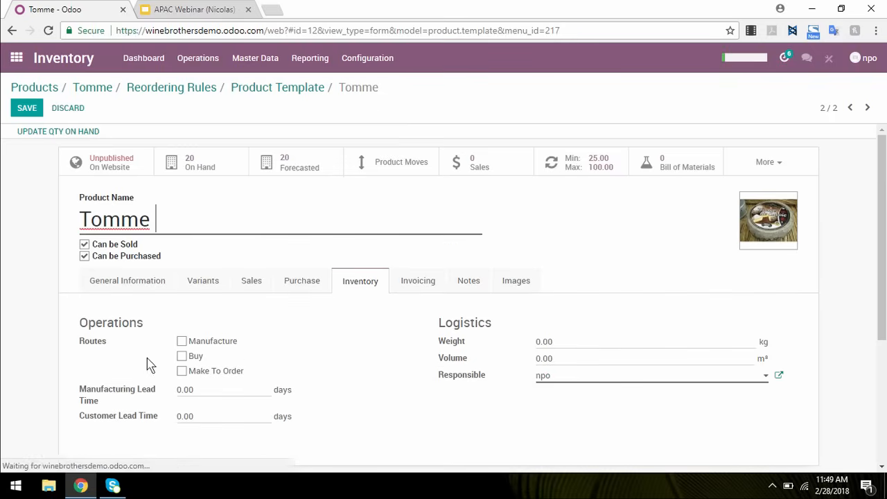
click(182, 355)
scroll(367, 329, down, 2)
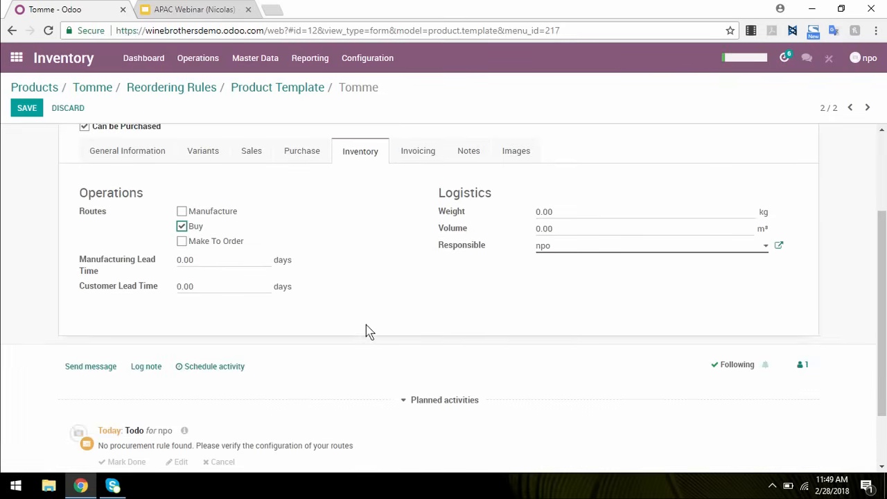
scroll(363, 271, down, 1)
scroll(359, 273, up, 2)
scroll(332, 278, up, 1)
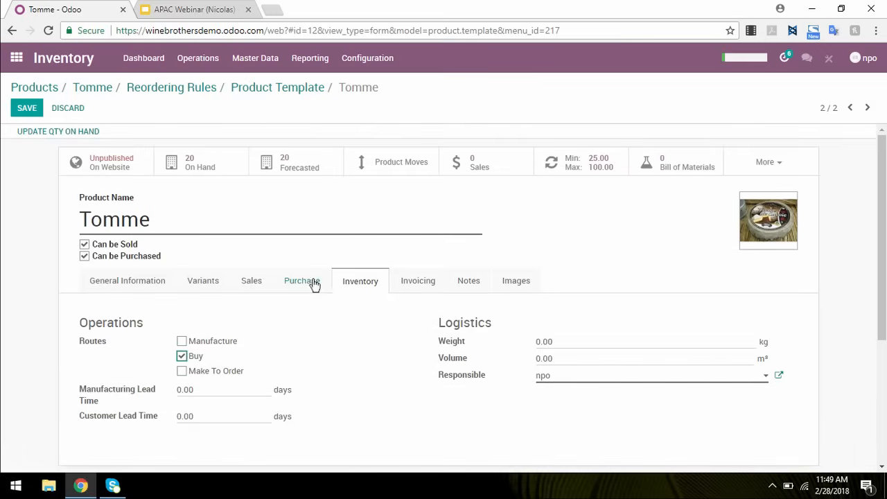
Step: Start a vendor entry for Tomme and create Cheese supplier as its vendor
click(311, 285)
scroll(305, 308, down, 1)
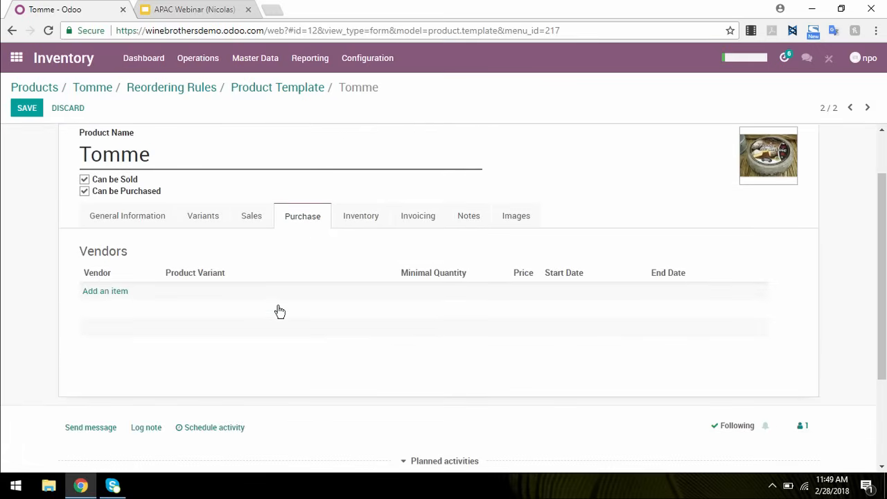
click(111, 293)
click(254, 176)
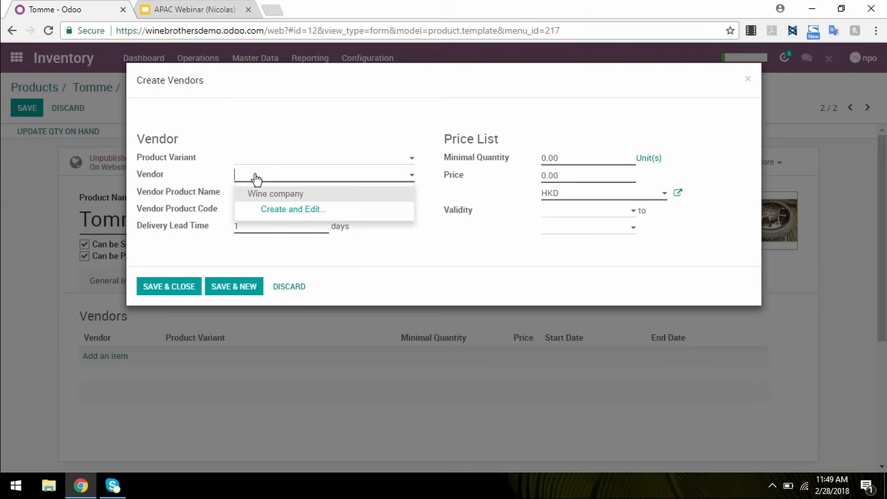
text(Cheese supplier)
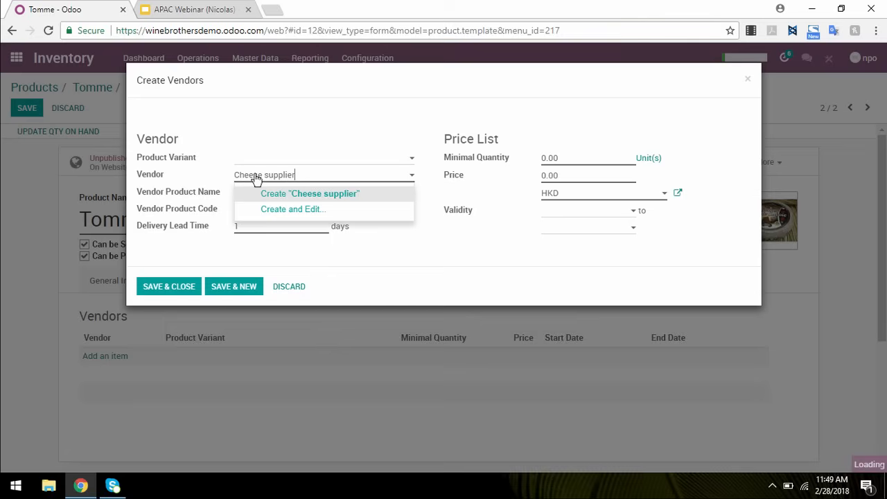
click(347, 195)
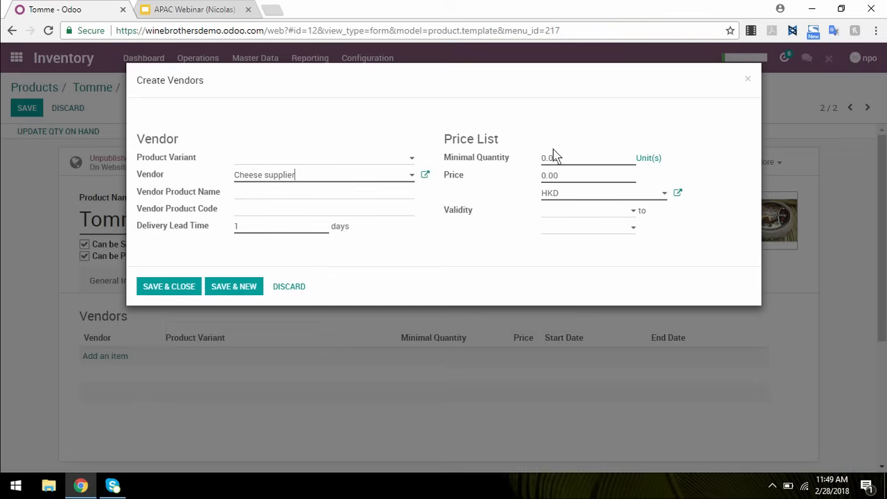
Step: Set Cheese supplier's price to 100, then save the vendor entry and the Tomme product
click(559, 174)
text(100)
click(165, 293)
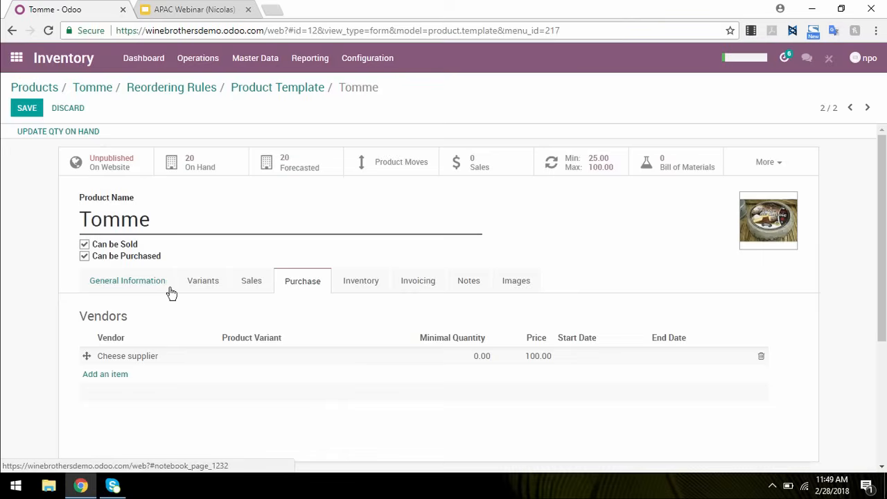
click(29, 109)
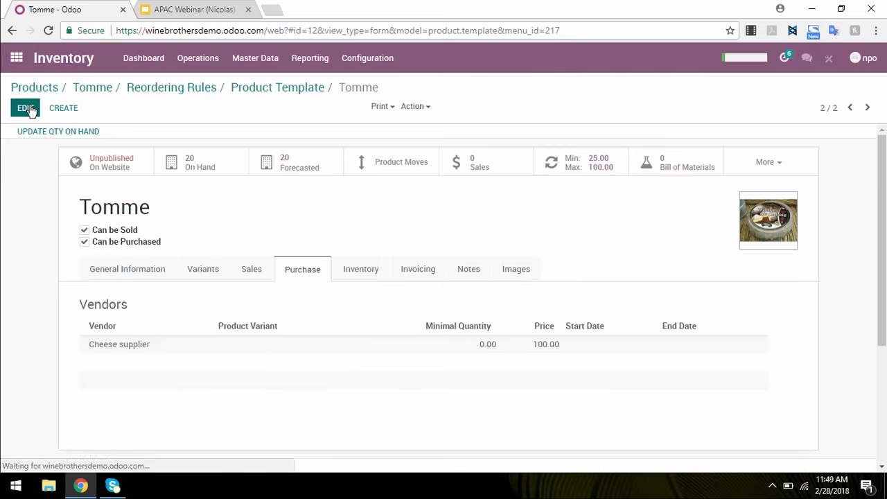
scroll(139, 336, down, 1)
scroll(129, 335, up, 1)
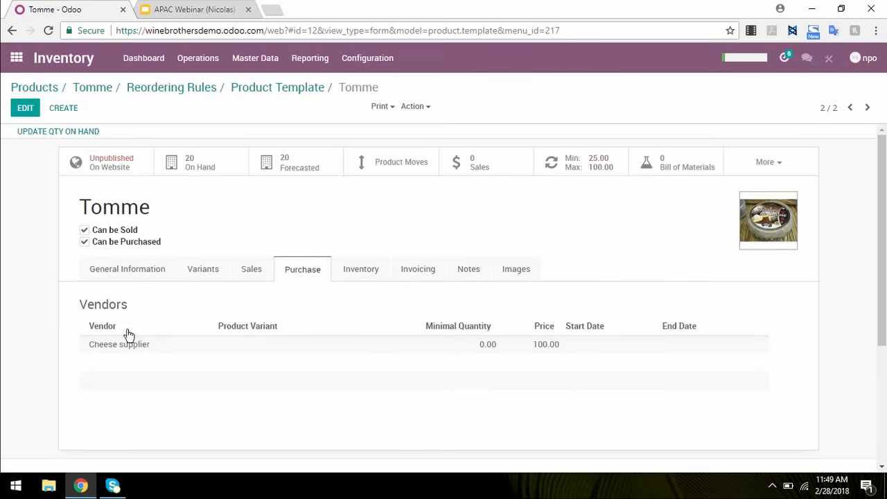
Step: Return to the product overview and run the inventory scheduler again to trigger the reordering rules
click(50, 90)
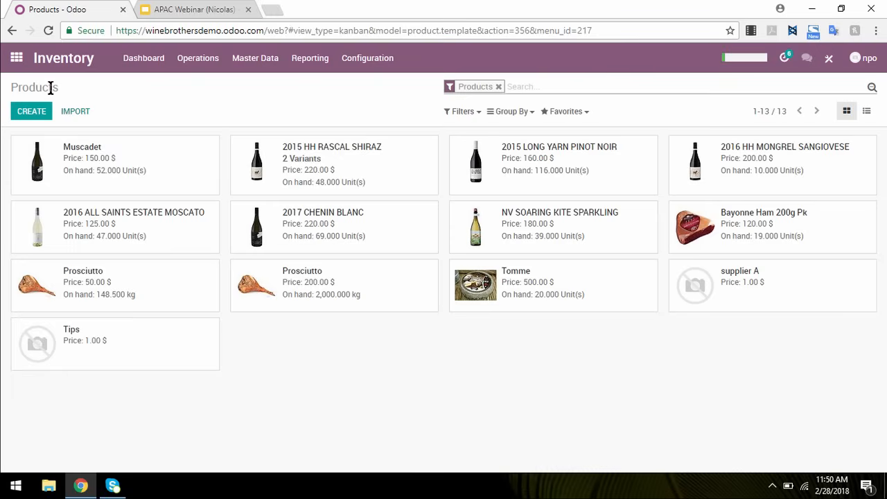
click(198, 64)
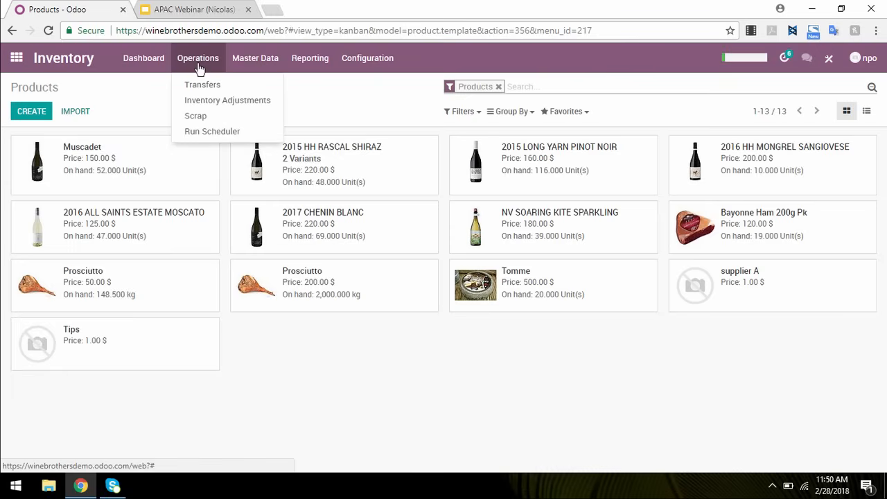
click(207, 133)
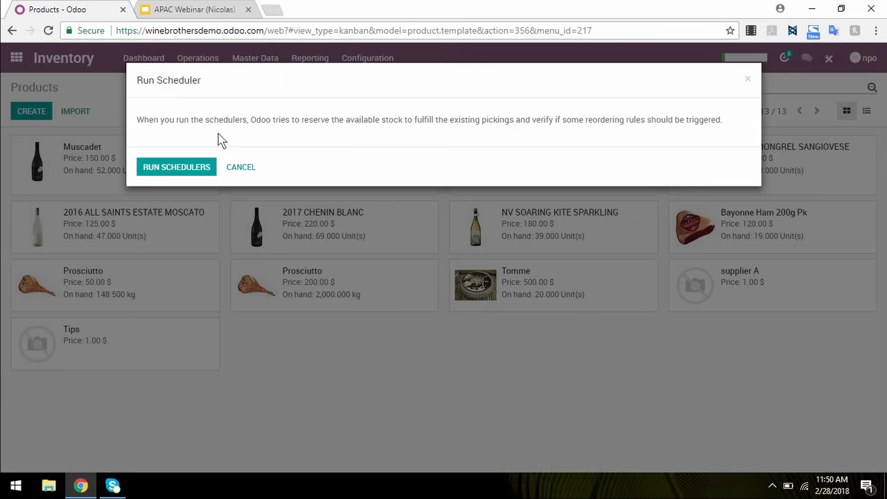
click(190, 168)
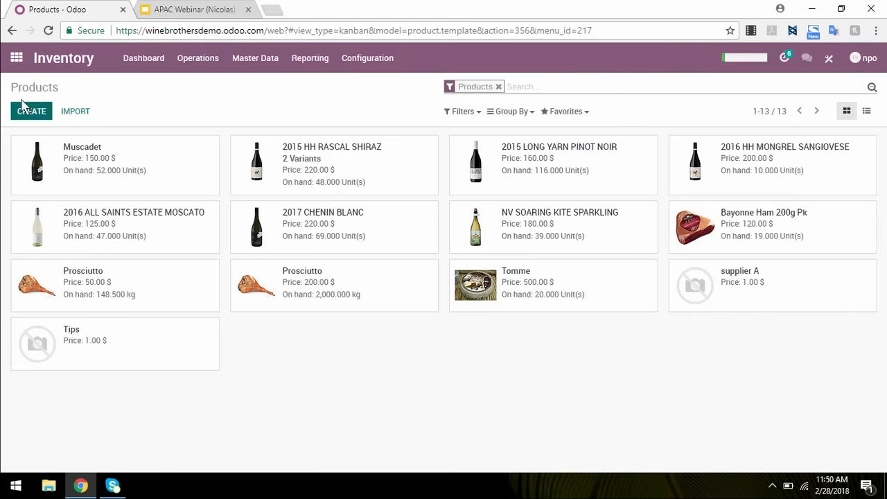
Step: Open the Cheese supplier request for quotation in Purchases and confirm it as a purchase order
click(16, 60)
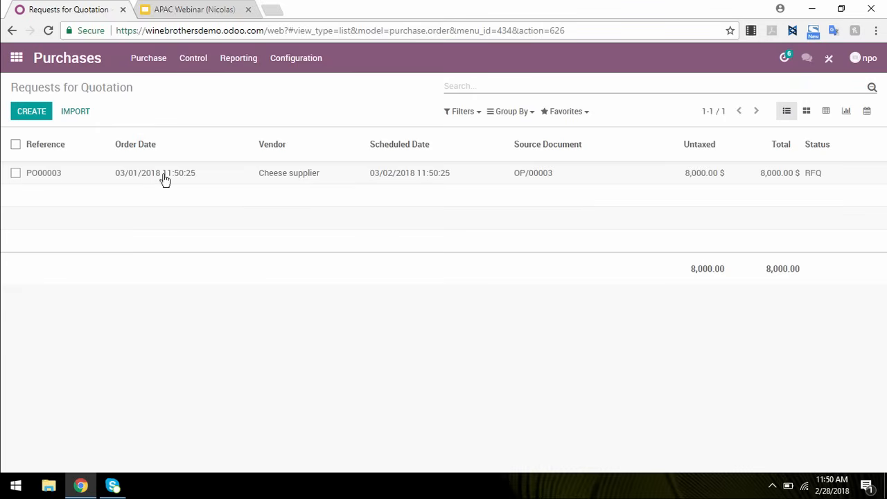
click(323, 177)
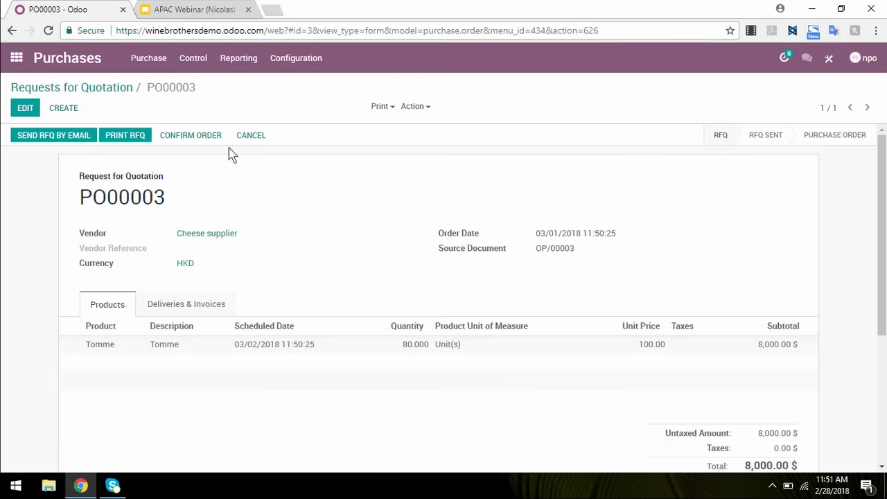
click(187, 138)
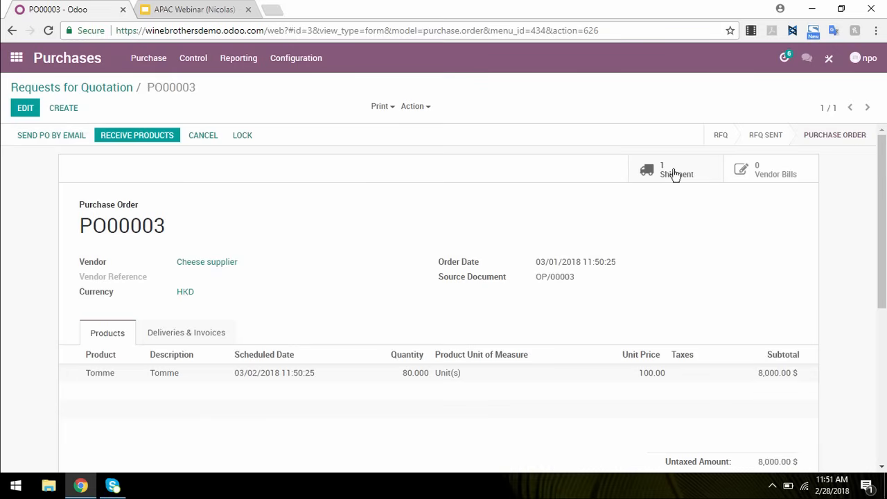
Step: Open the Flagship Store's pending Tomme receipt in Inventory and validate it, processing all reserved quantities
click(16, 57)
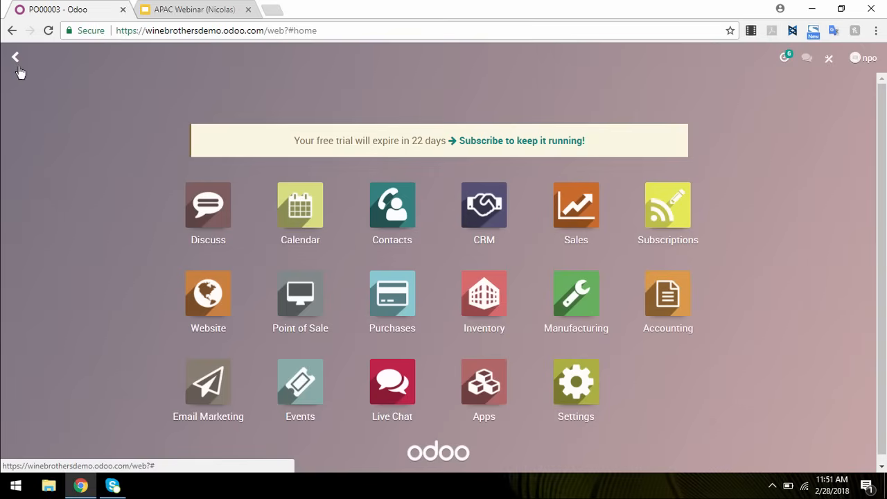
click(478, 317)
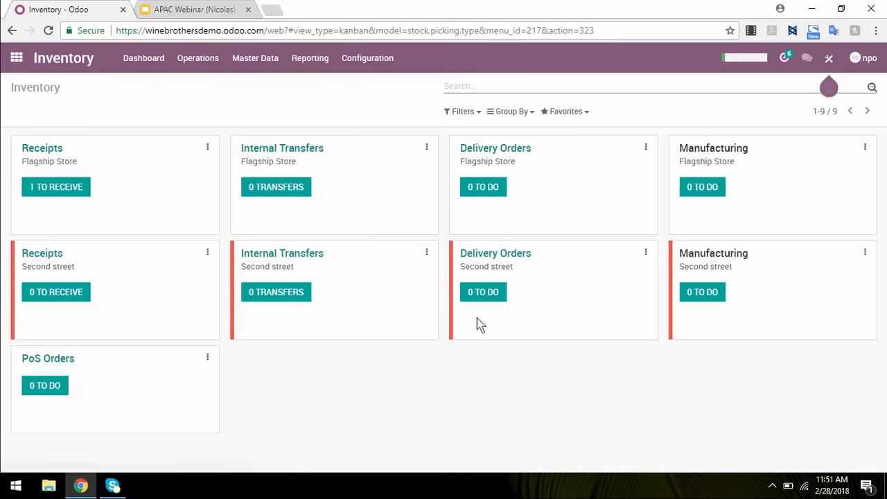
click(59, 197)
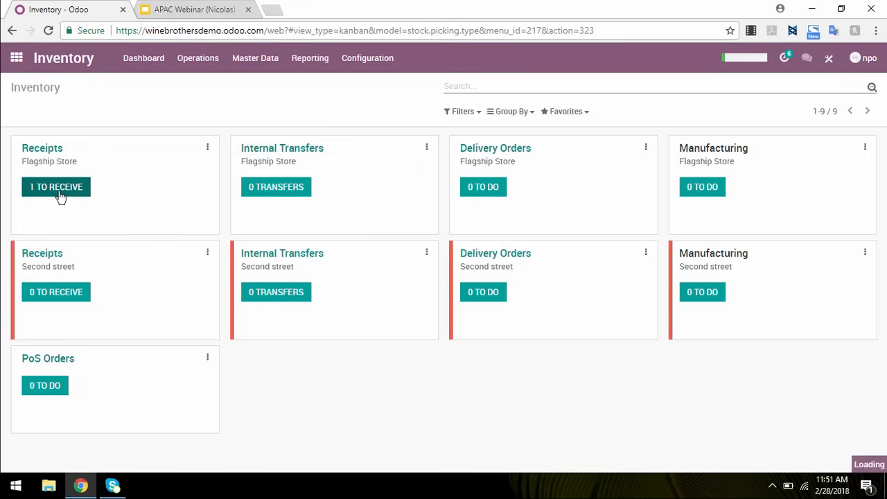
click(189, 173)
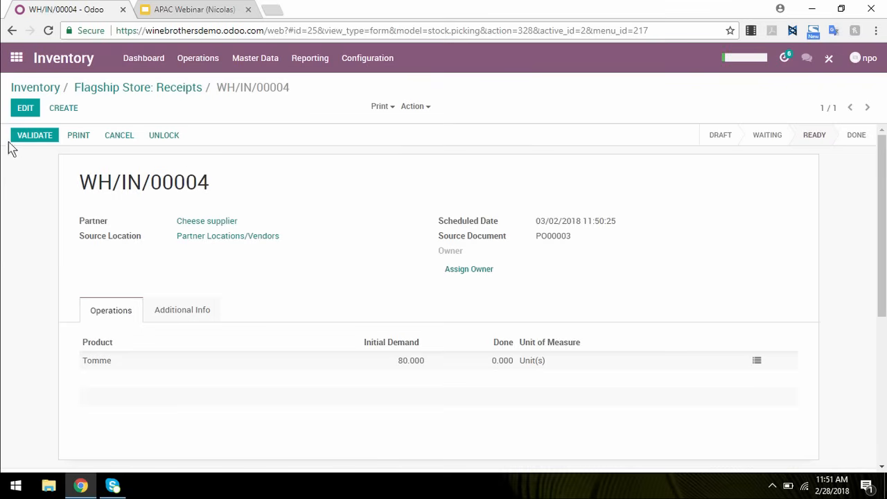
click(28, 136)
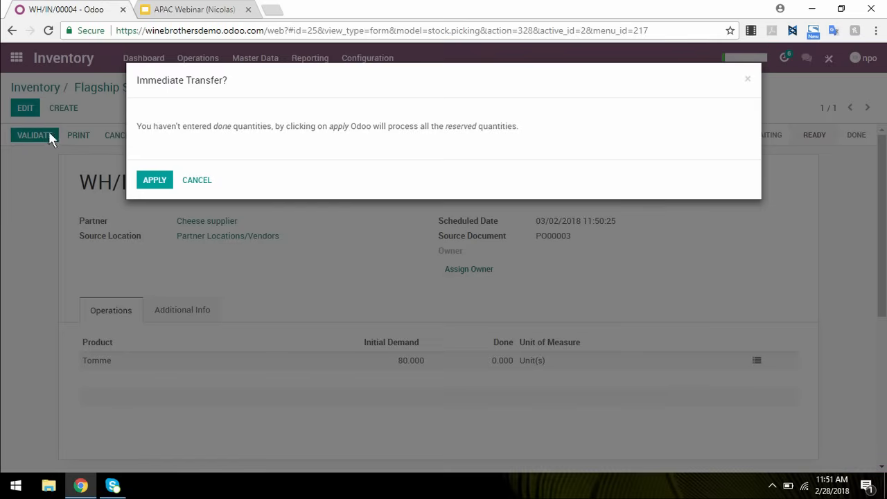
click(149, 179)
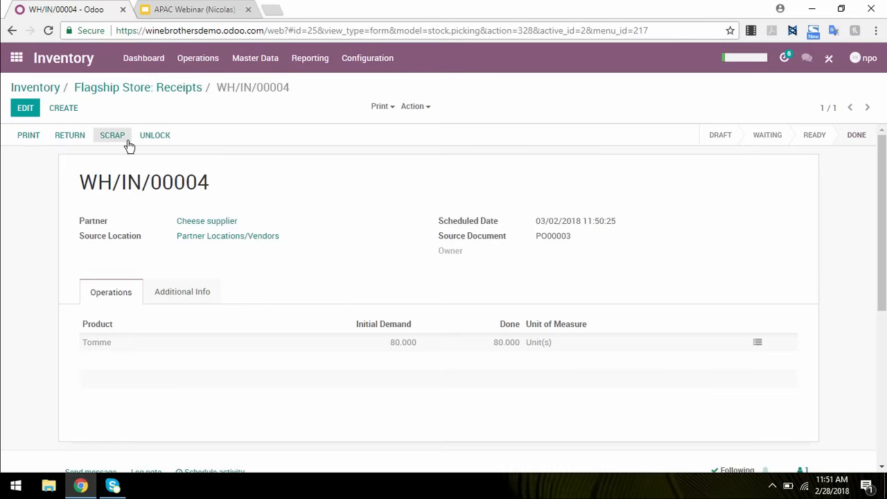